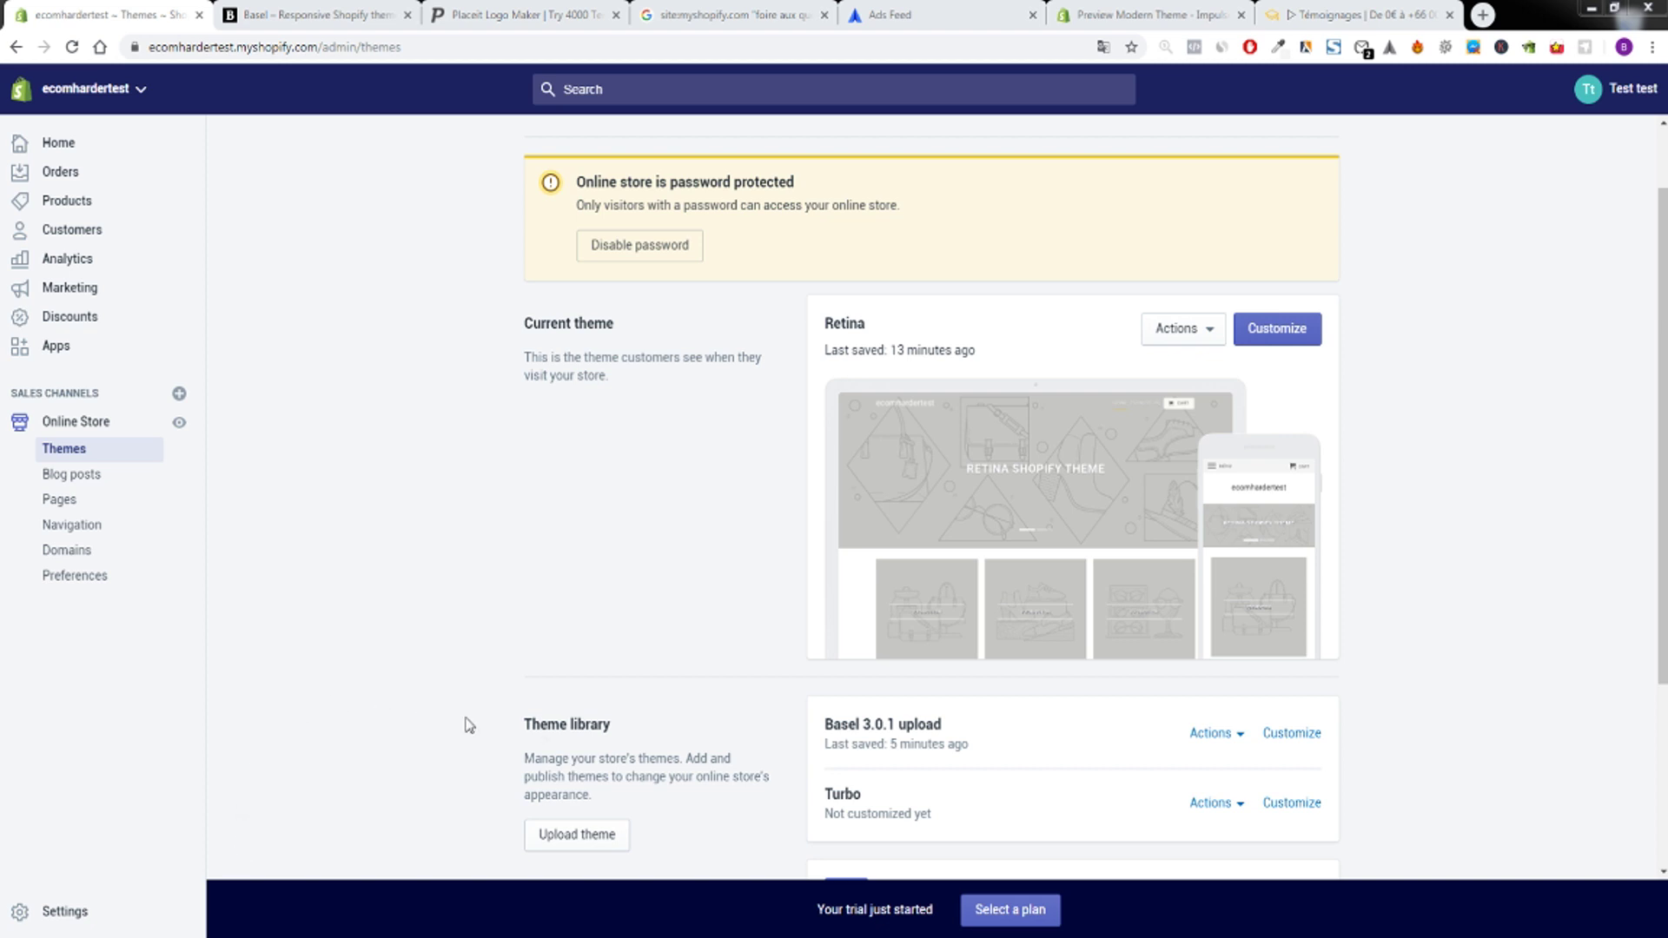
left_click_drag(986, 741, 752, 681)
left_click(753, 686)
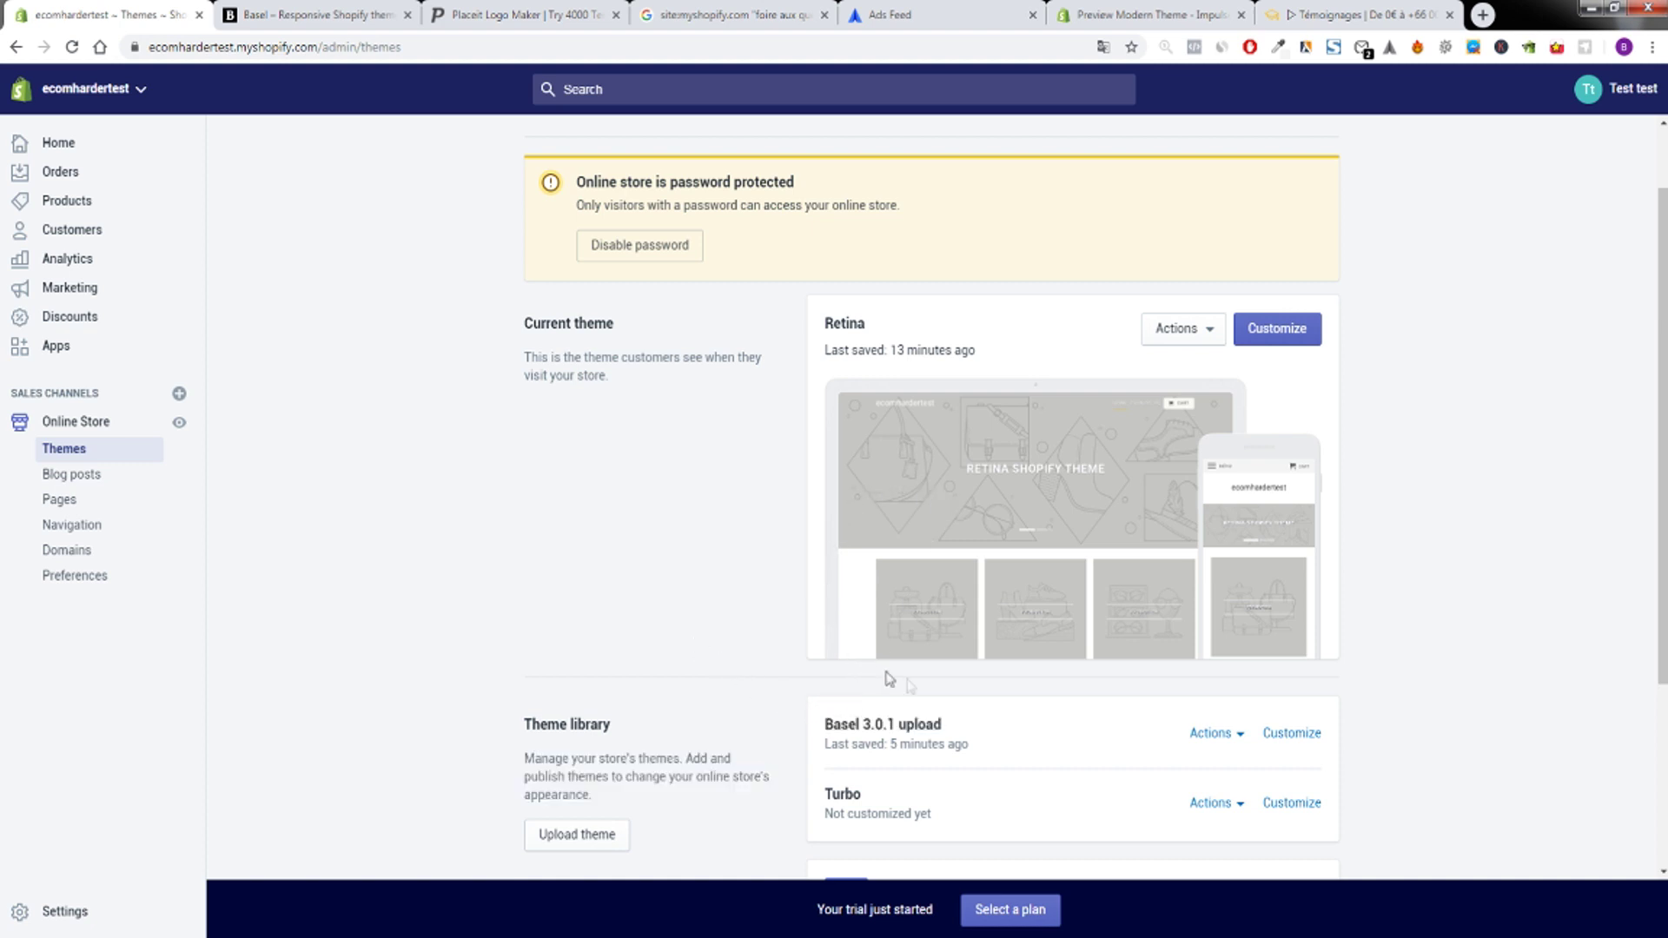
left_click_drag(993, 741, 530, 758)
left_click(608, 782)
left_click_drag(816, 791, 961, 811)
Publish the Basel 3.0.1 upload theme from the theme library as the store's current theme.
left_click_drag(973, 726, 804, 721)
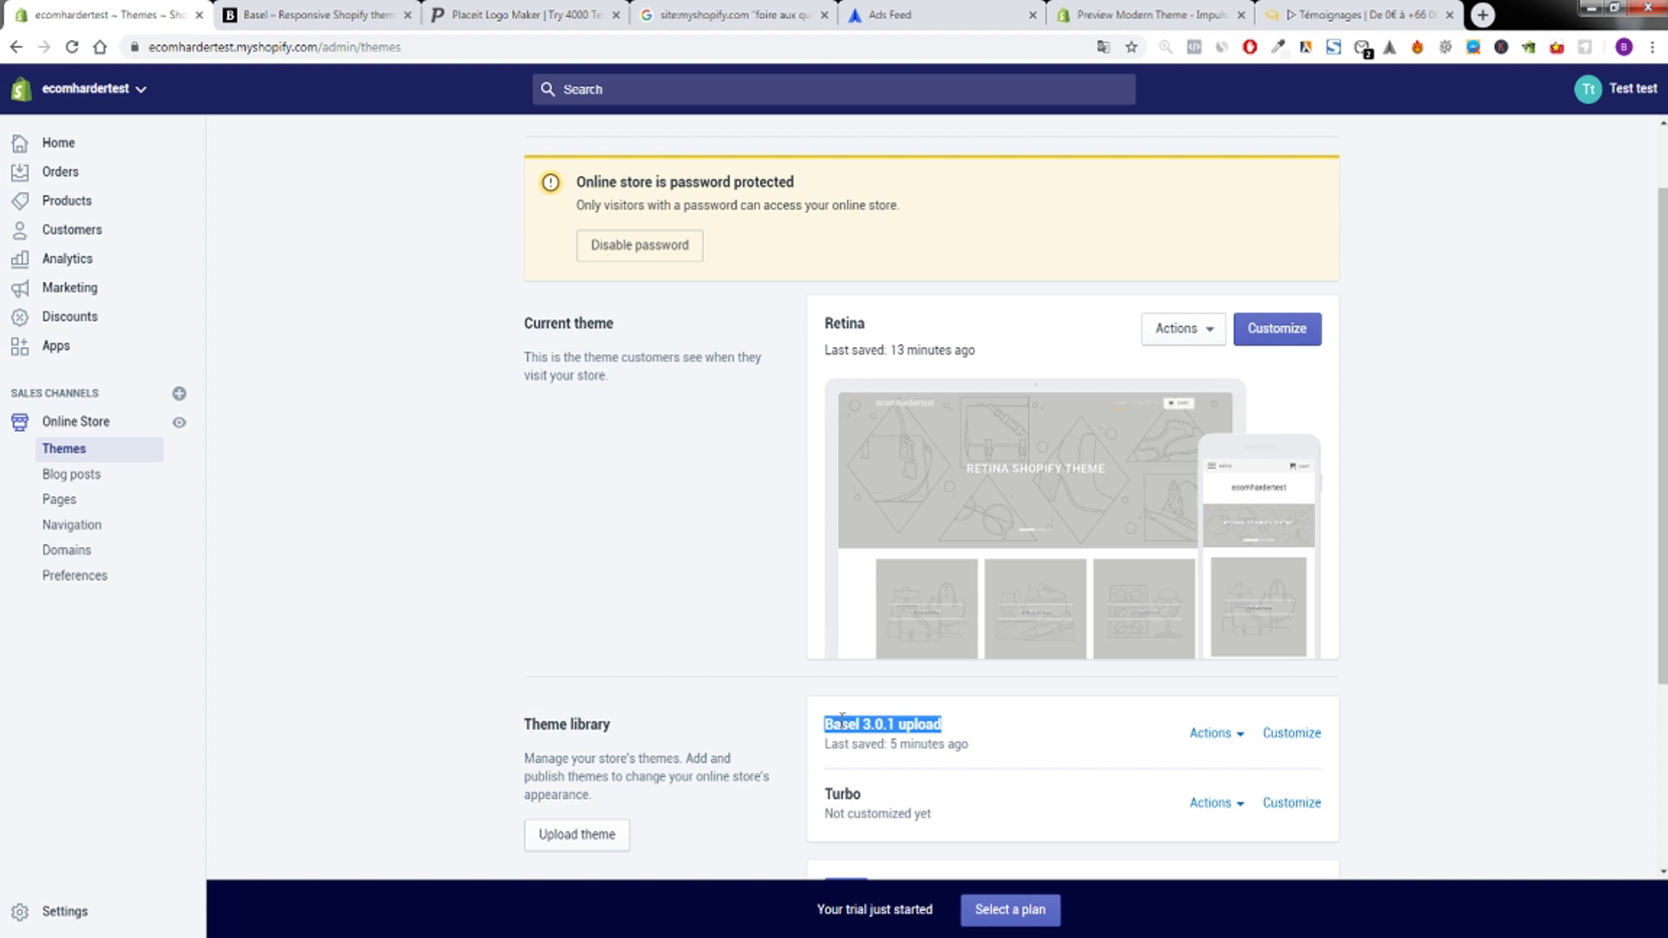
left_click(1213, 736)
left_click(1189, 478)
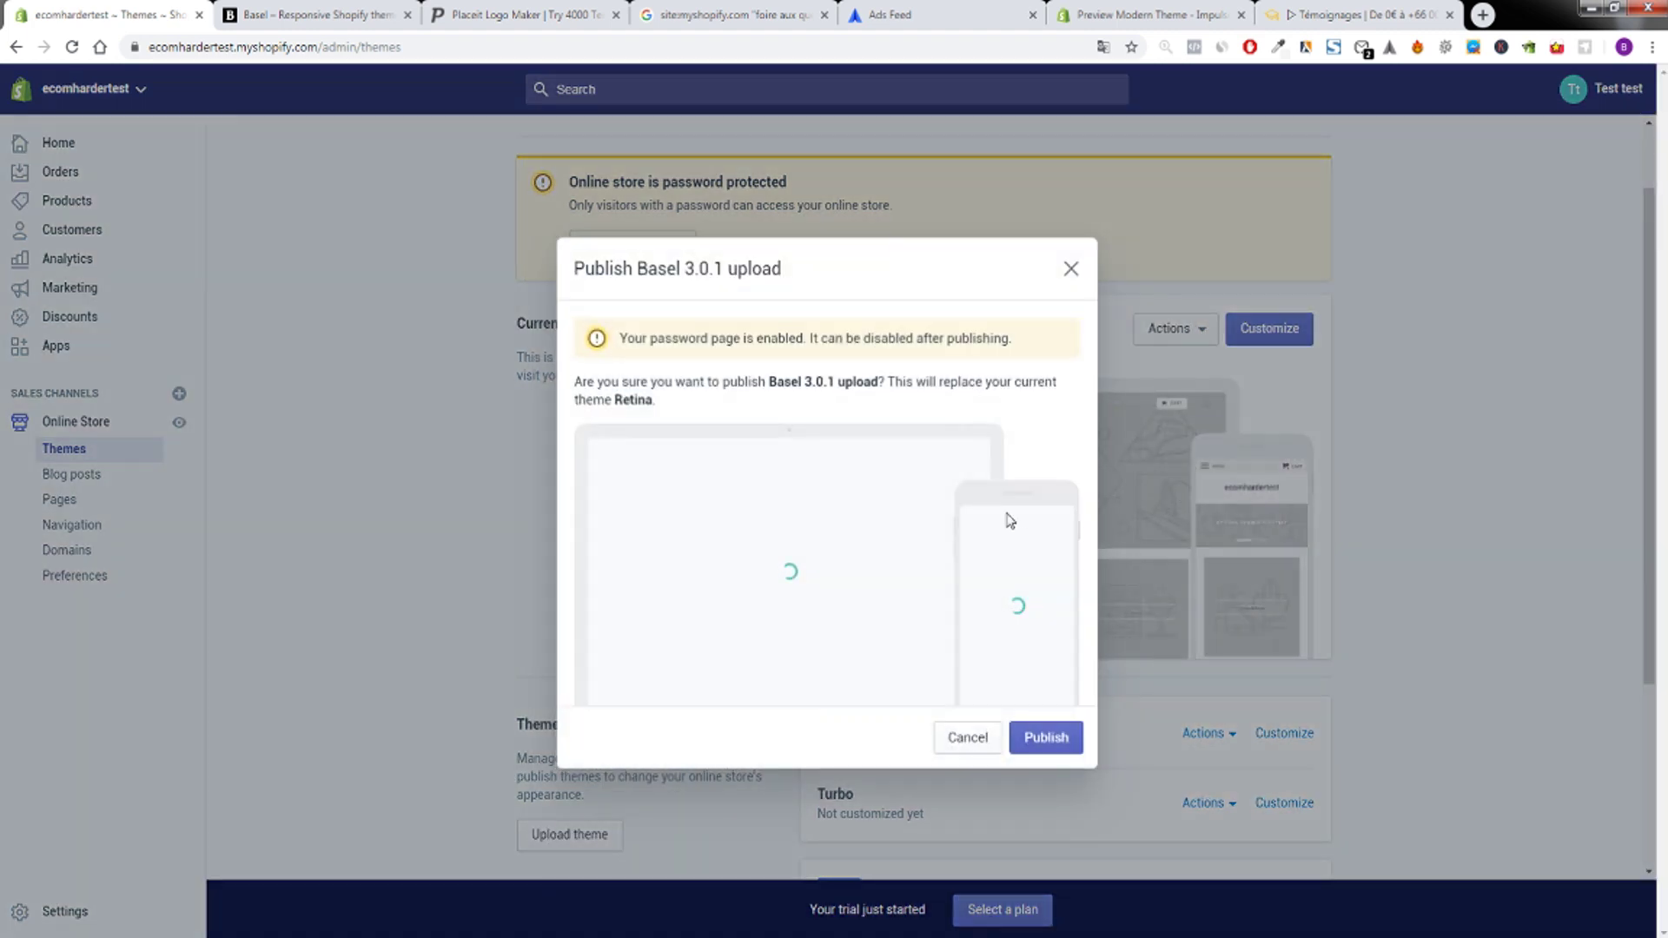
left_click(1030, 741)
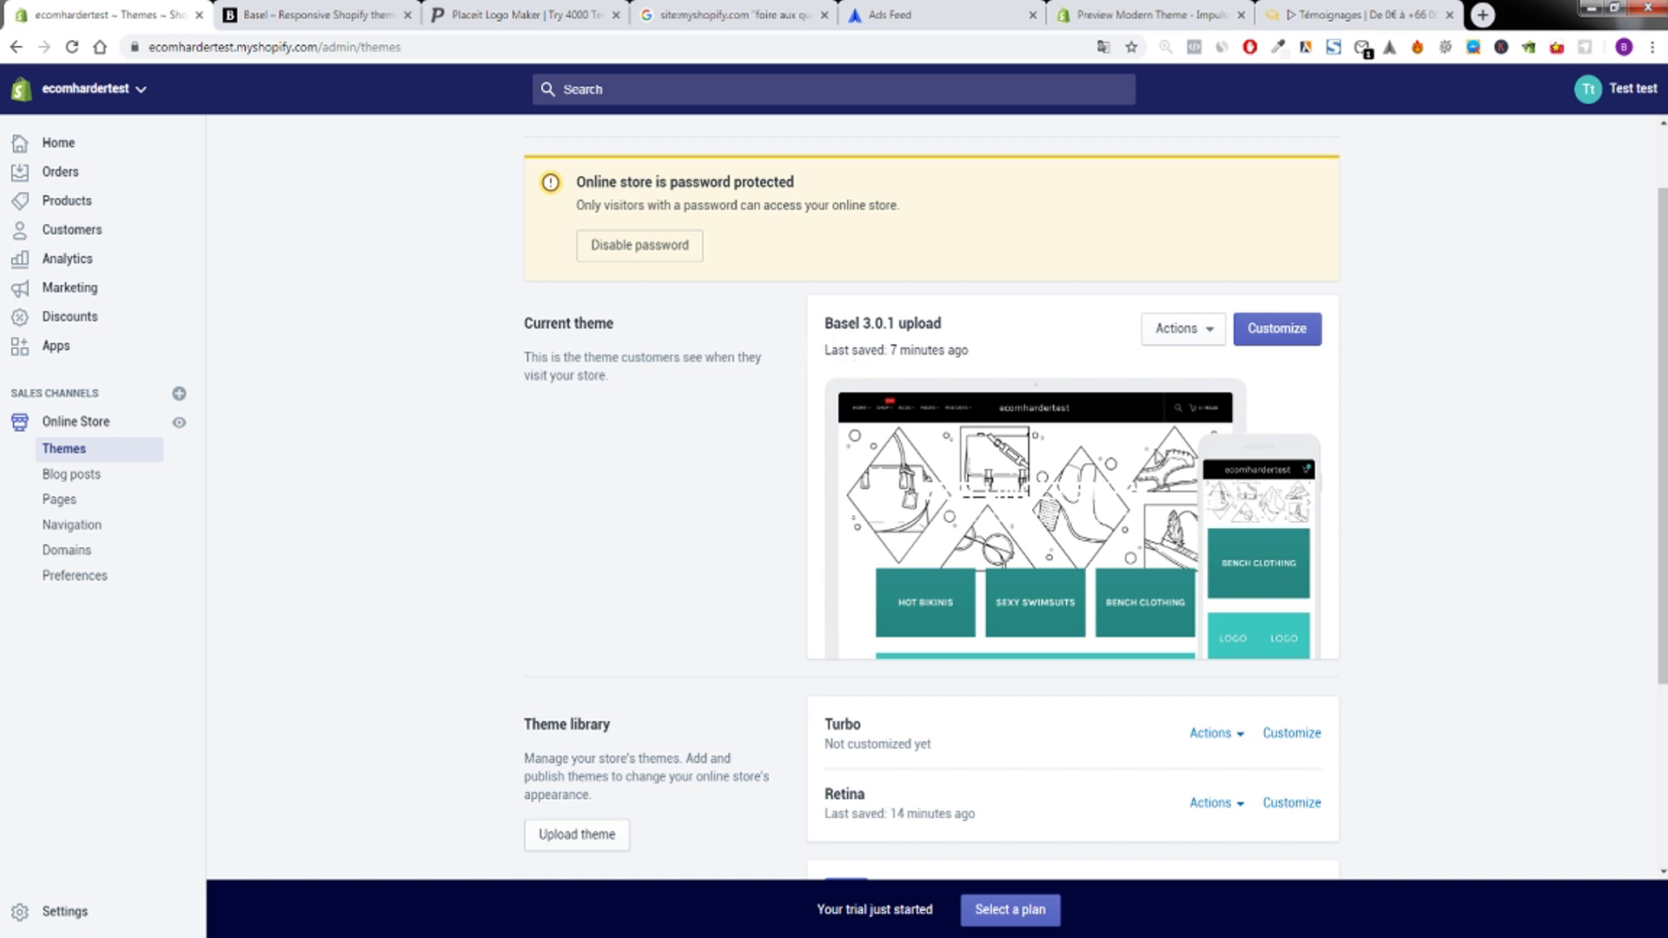
Open the current Basel theme in the theme editor and dismiss the newsletter sign-up popup in the preview.
left_click(1271, 322)
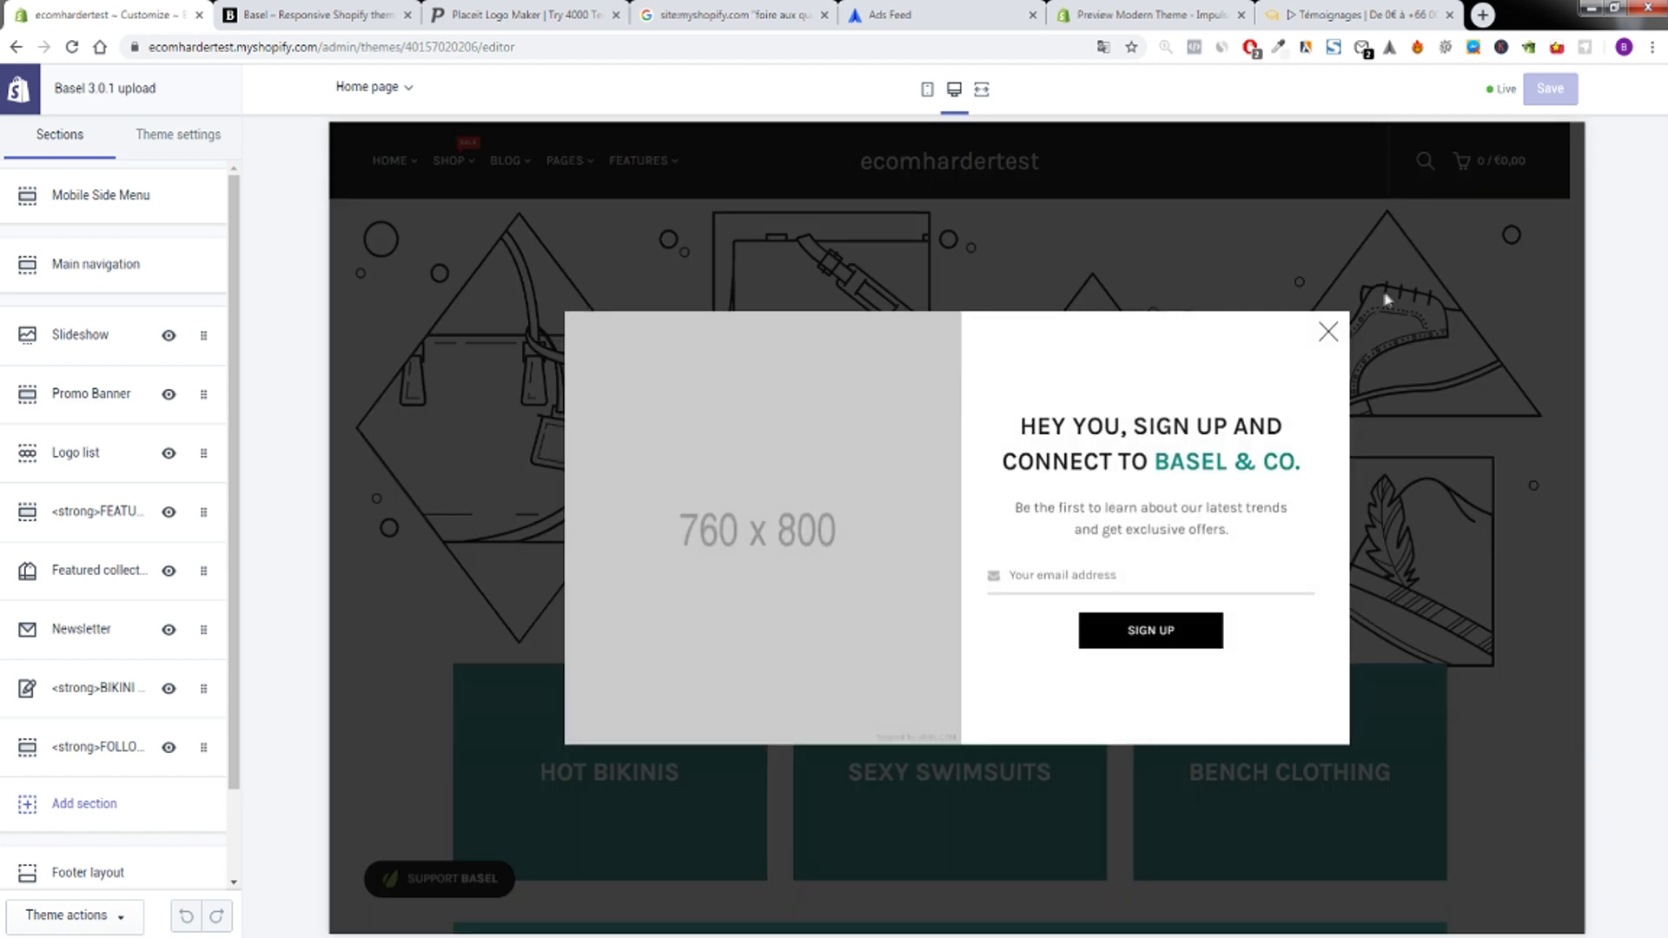
left_click(1328, 331)
Examine the shopping cart drawer in the desktop and mobile previews, plus the mobile home page layout.
left_click(1467, 162)
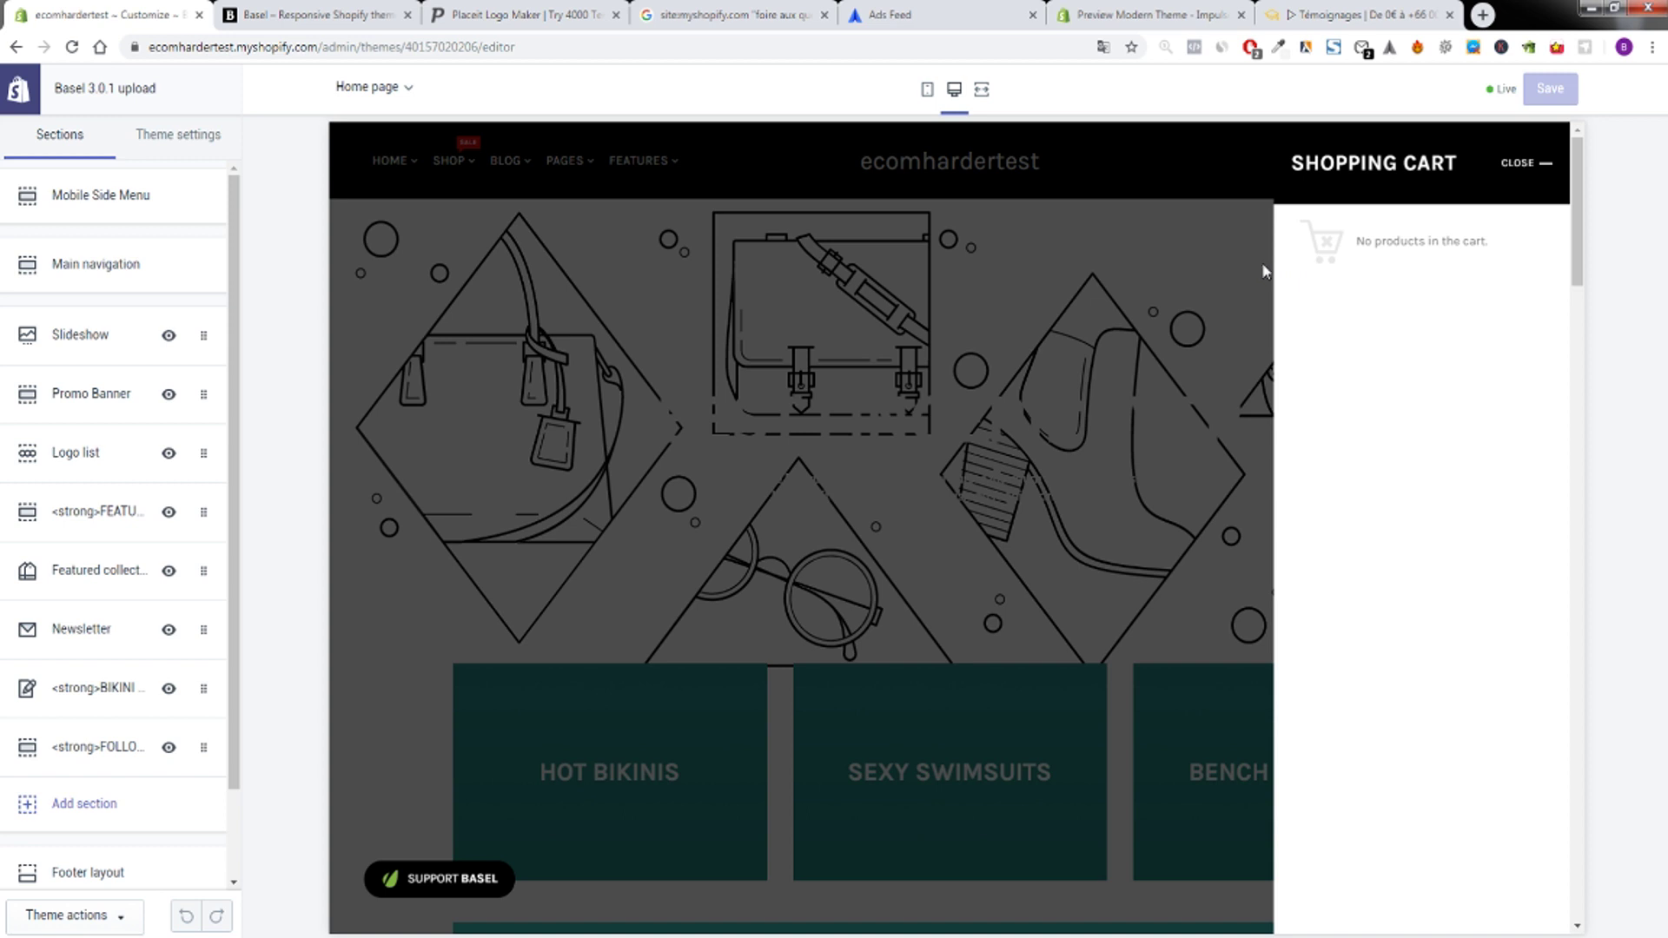
left_click(927, 89)
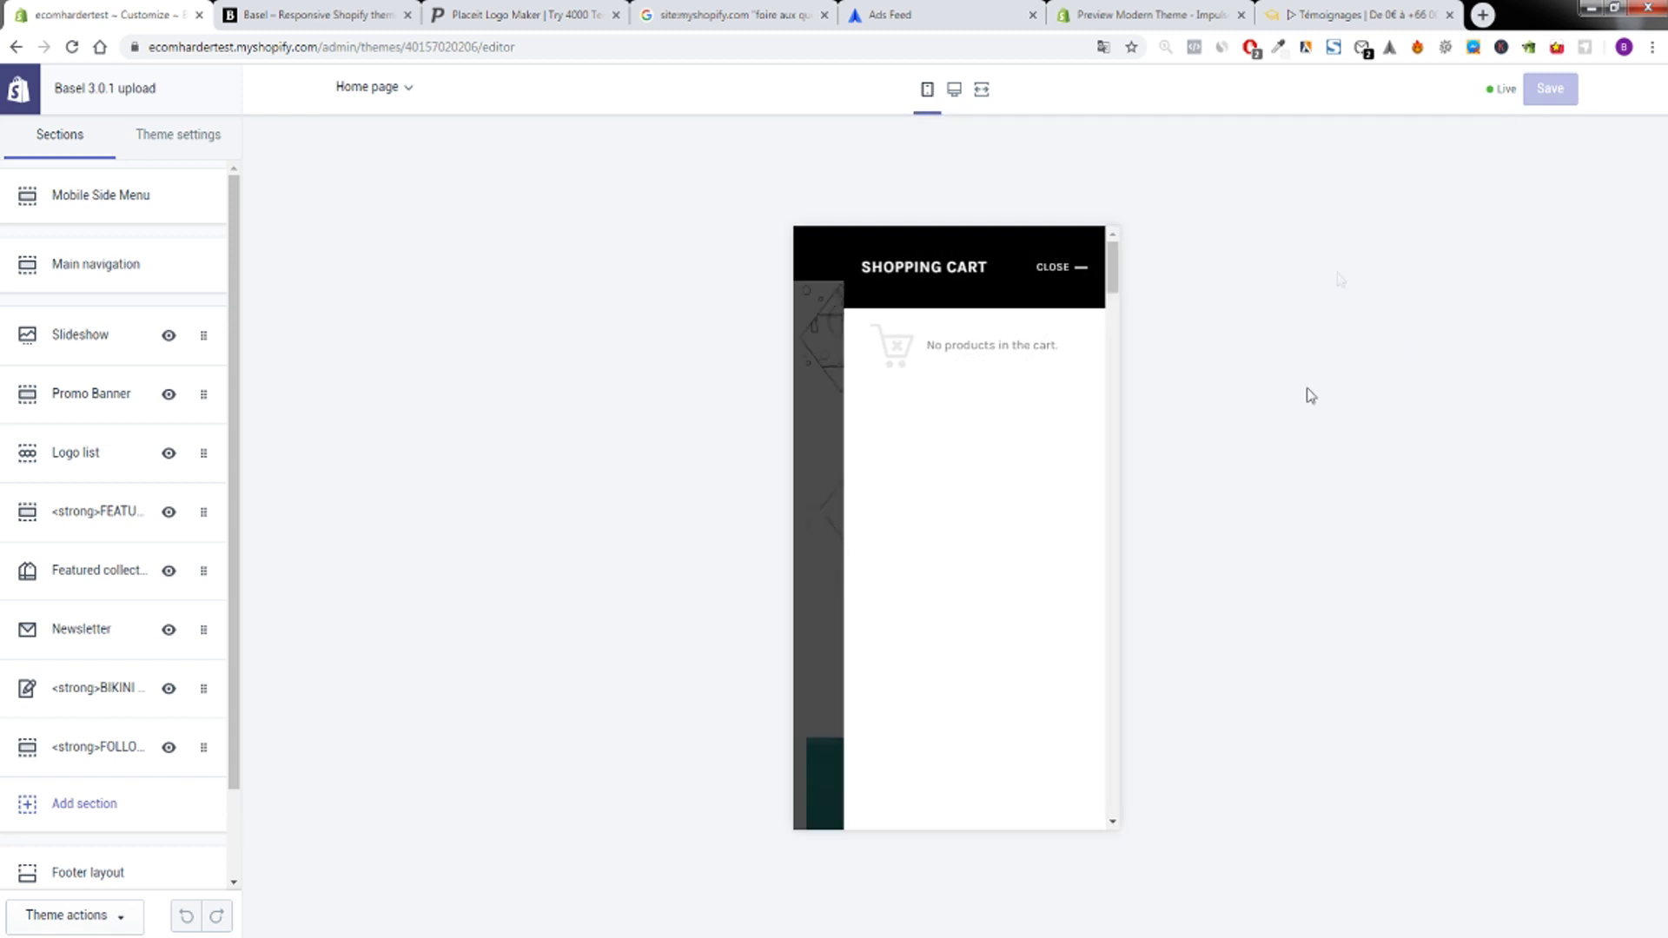
left_click(1060, 268)
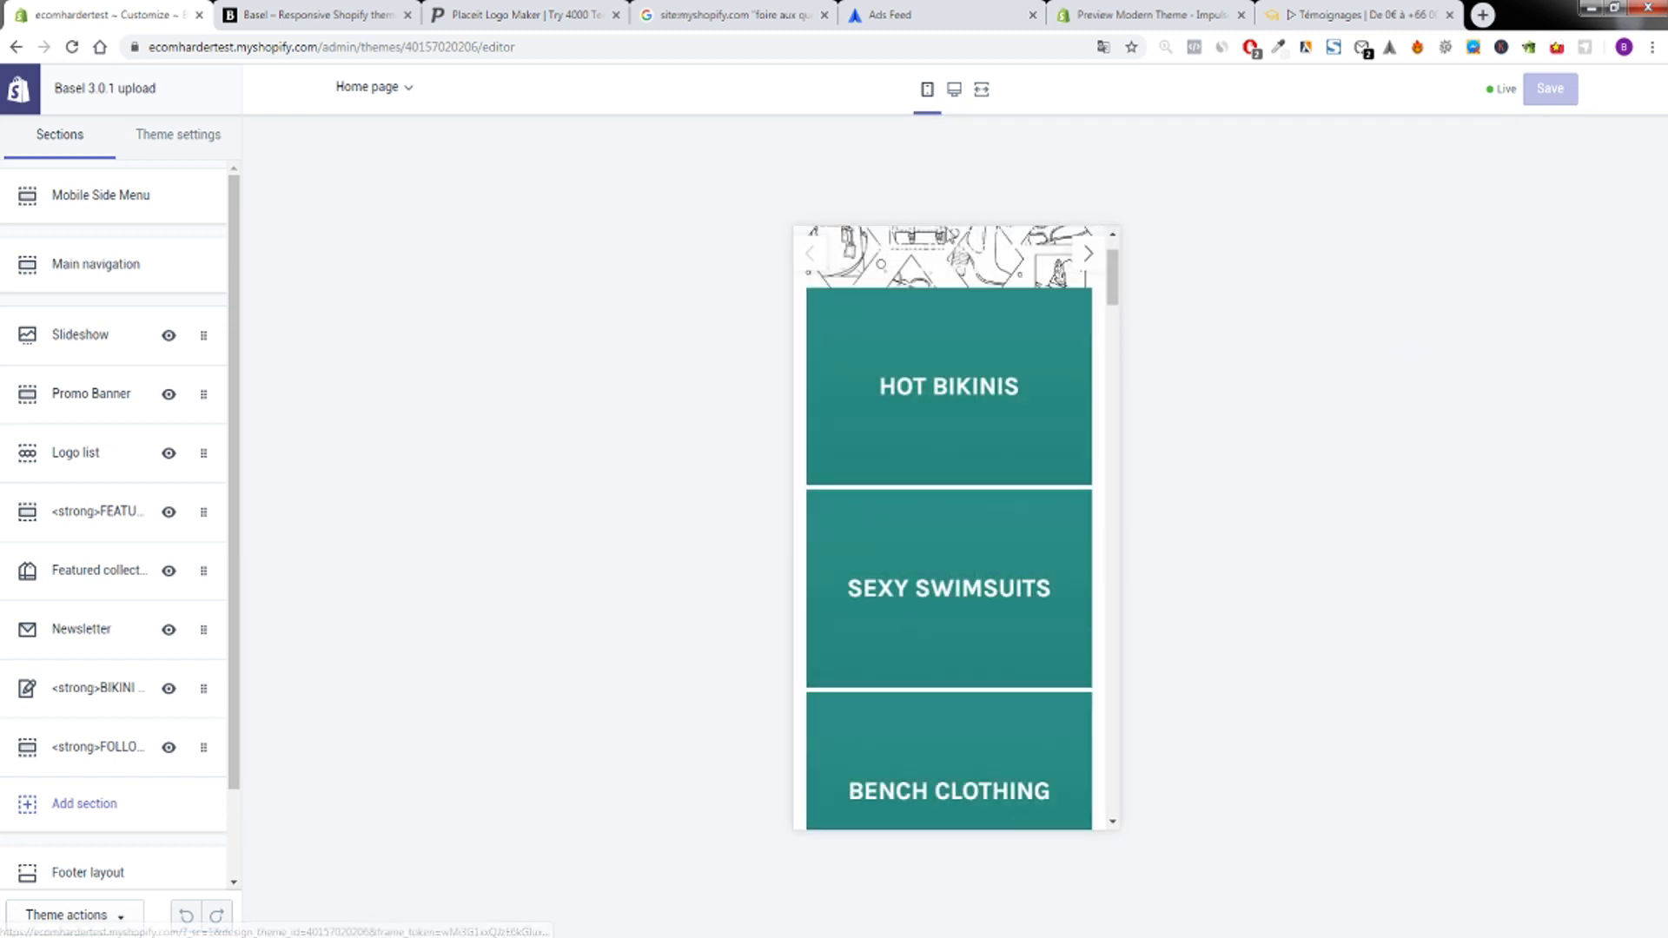
scroll(1085, 272, "up", 1)
left_click(1080, 250)
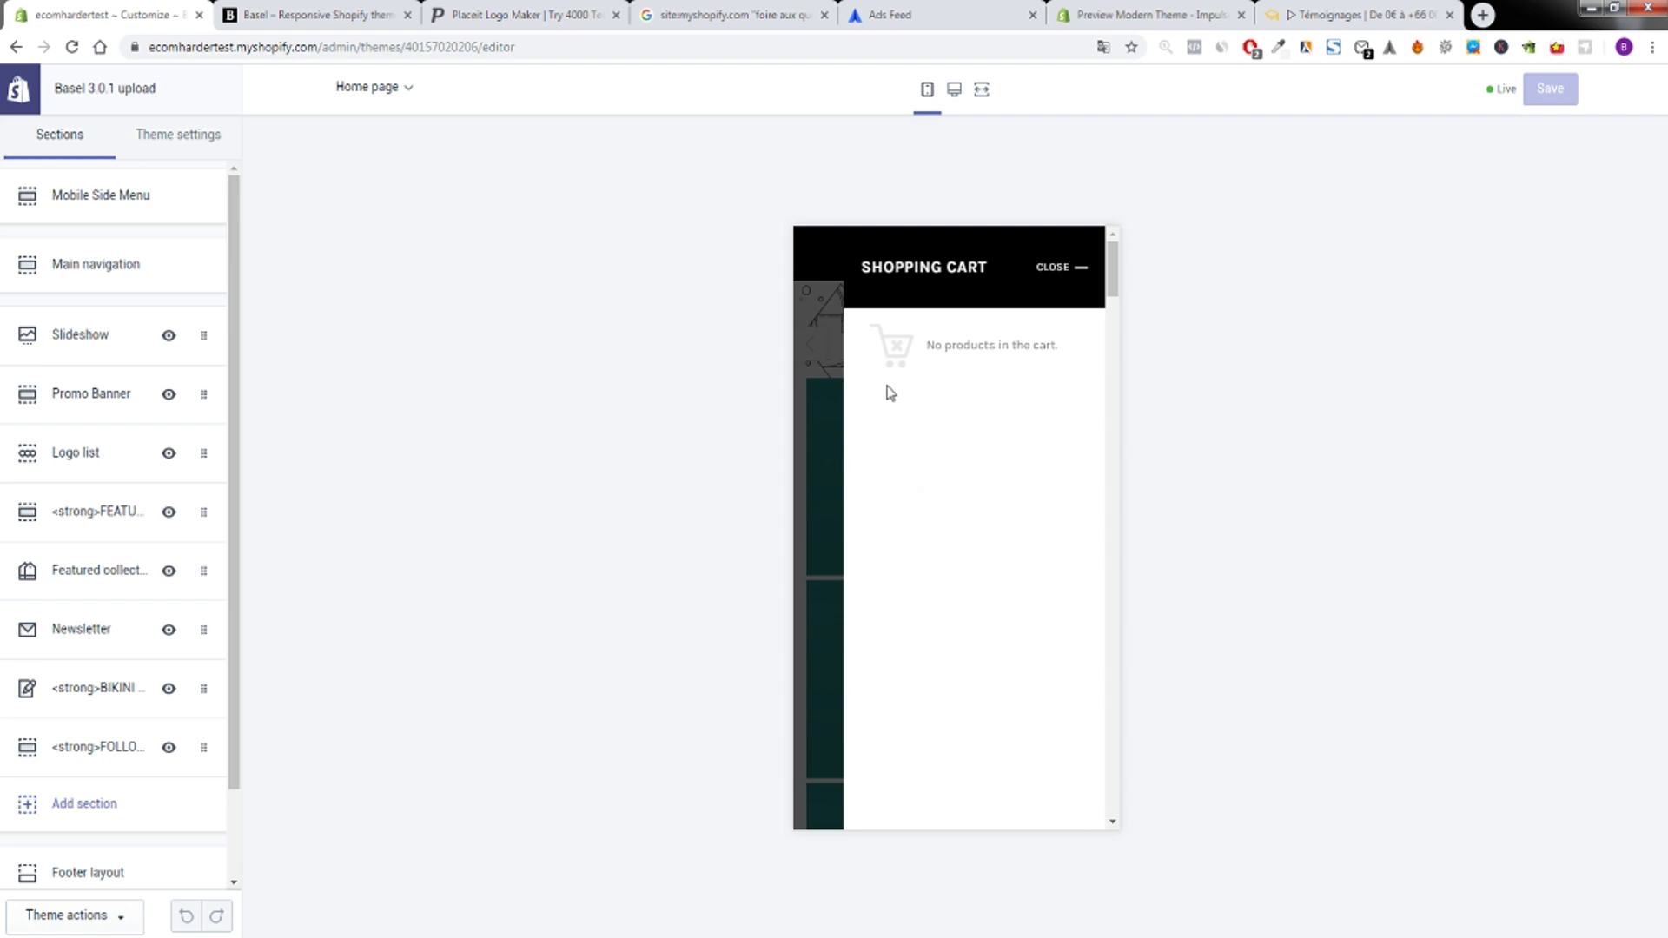
left_click(840, 376)
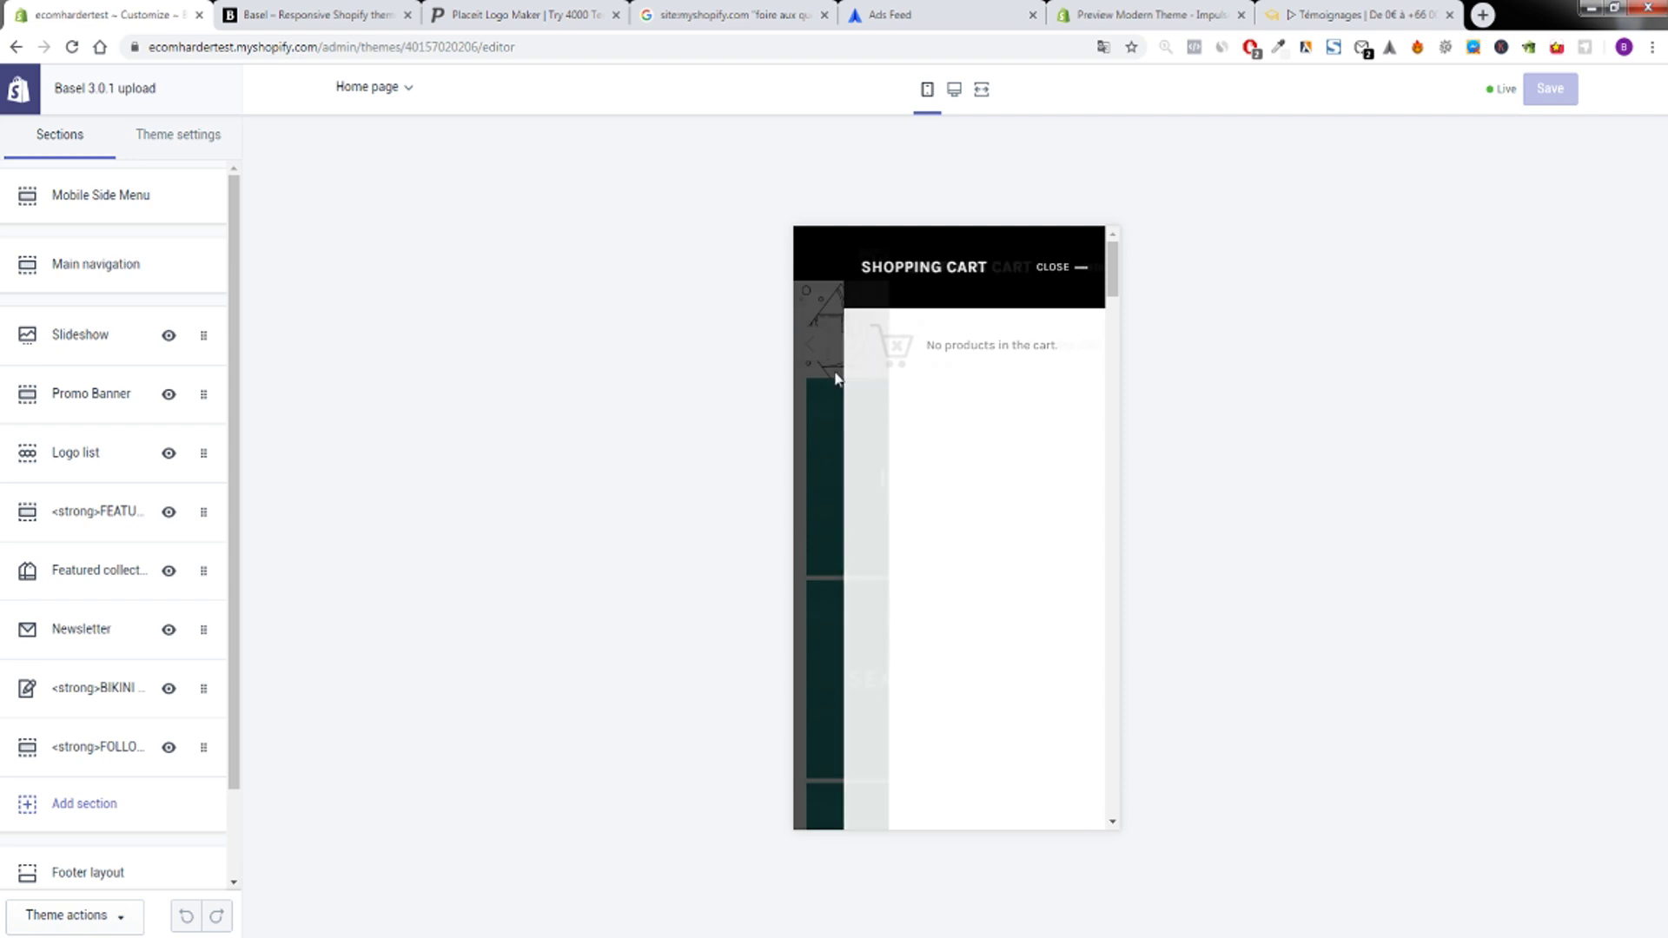
left_click(1084, 256)
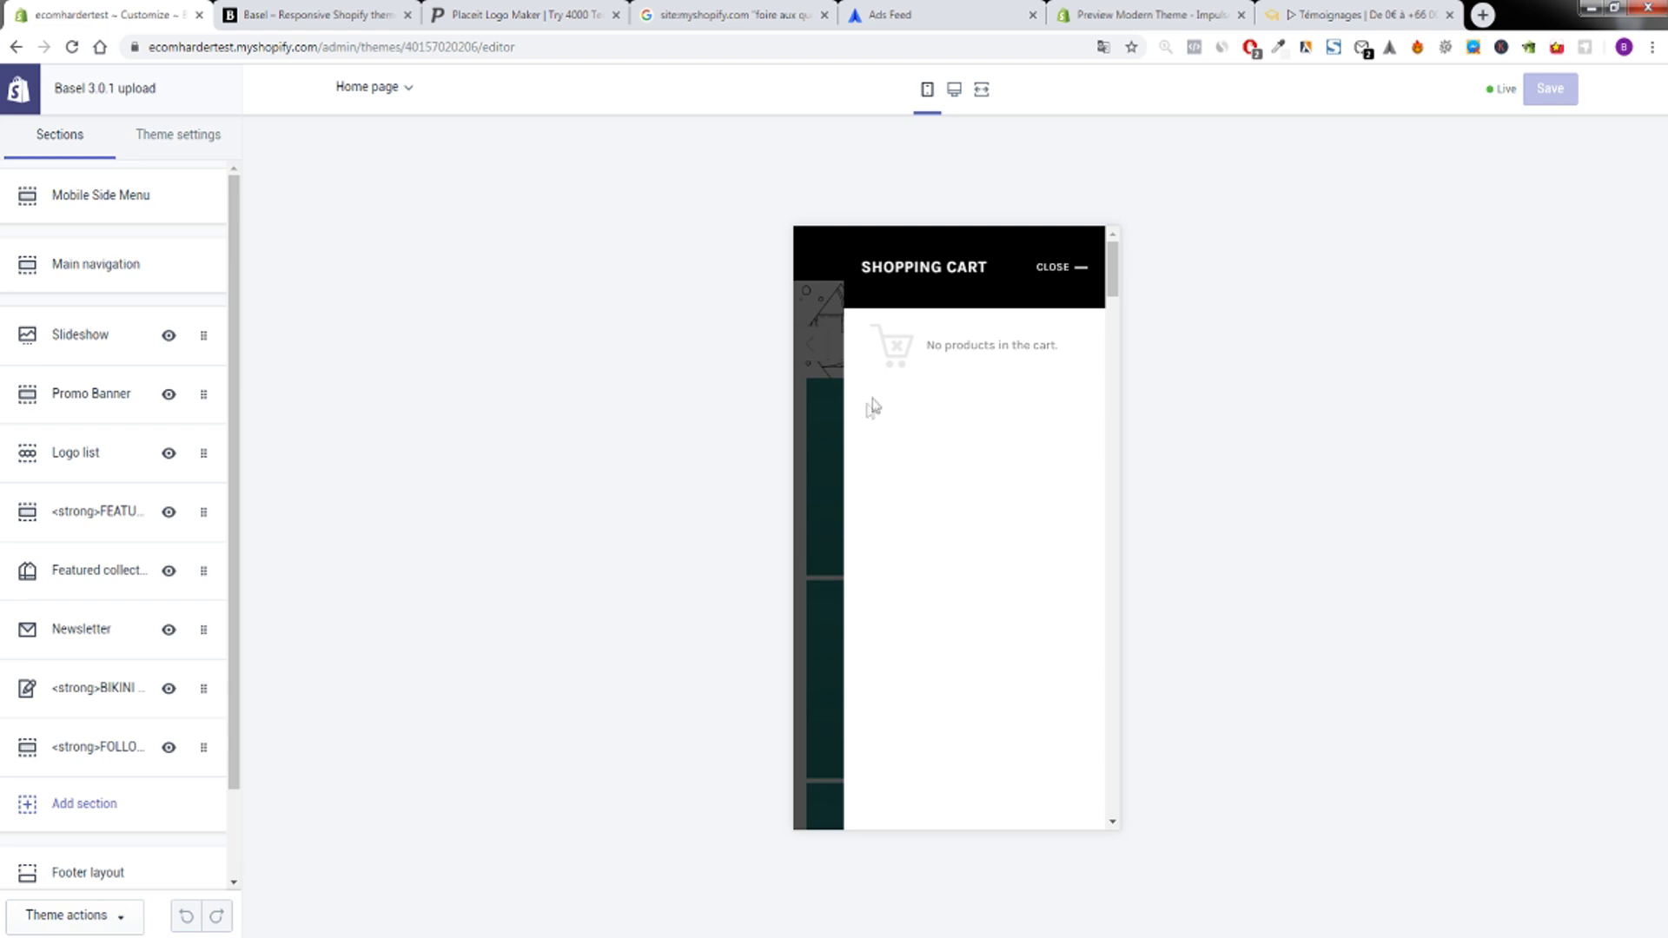
left_click(830, 408)
scroll(936, 411, "down", 10)
scroll(935, 411, "down", 10)
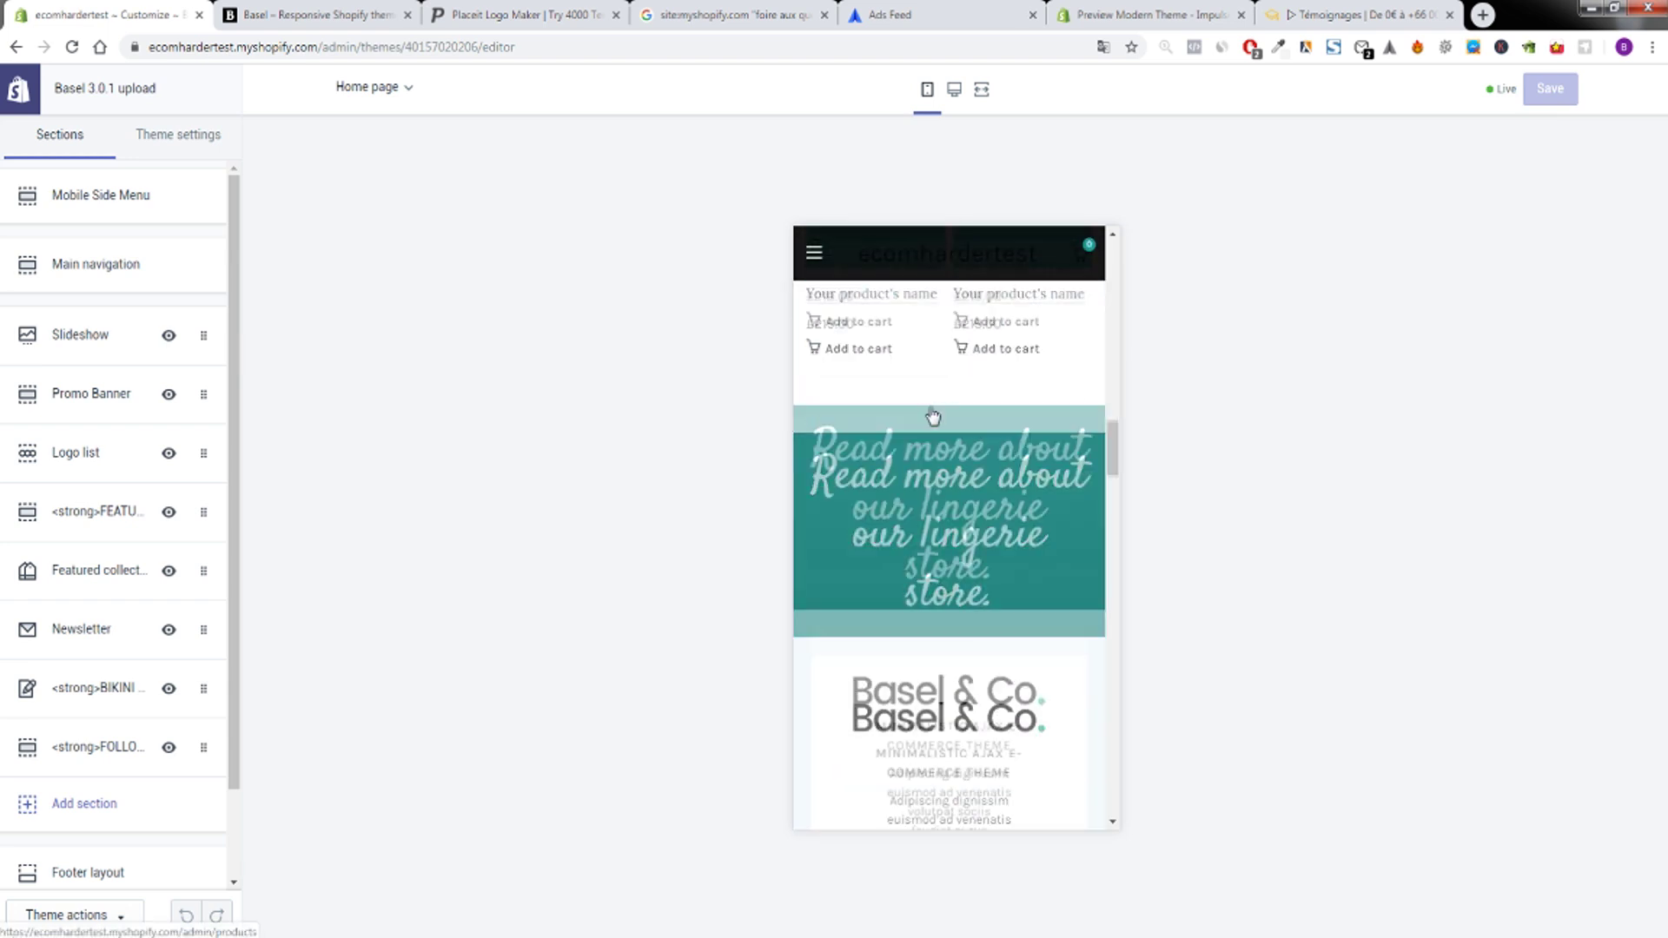
Look through the theme settings categories and open the Suggest Products settings.
left_click(162, 153)
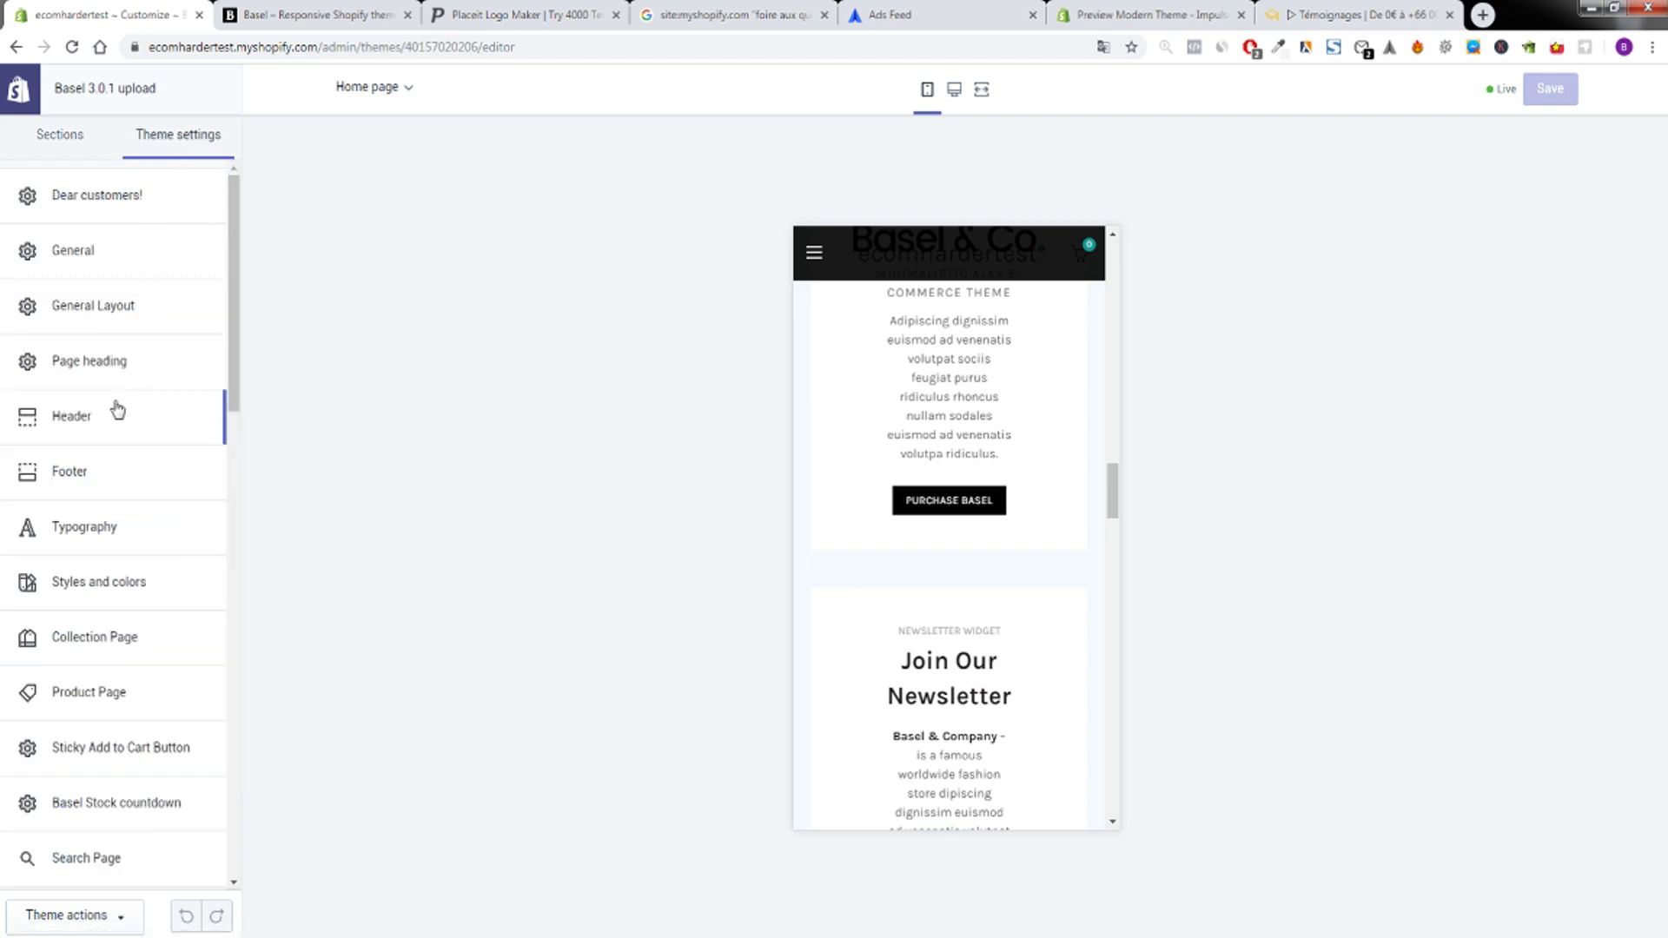
scroll(116, 412, "down", 3)
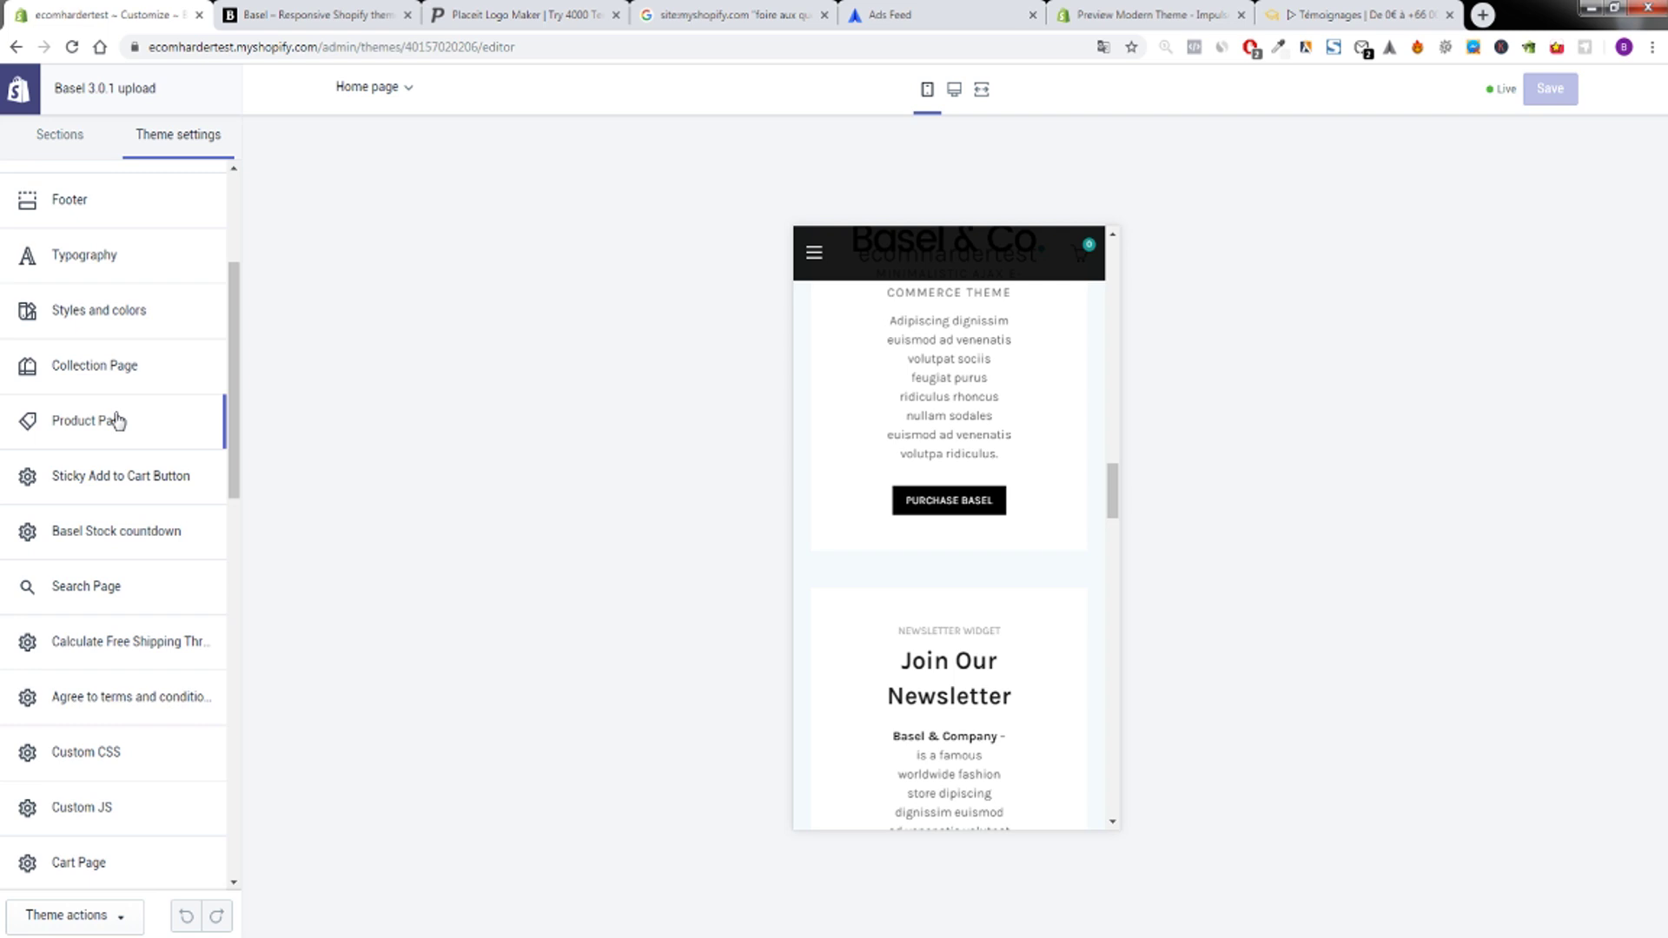
scroll(117, 421, "down", 1)
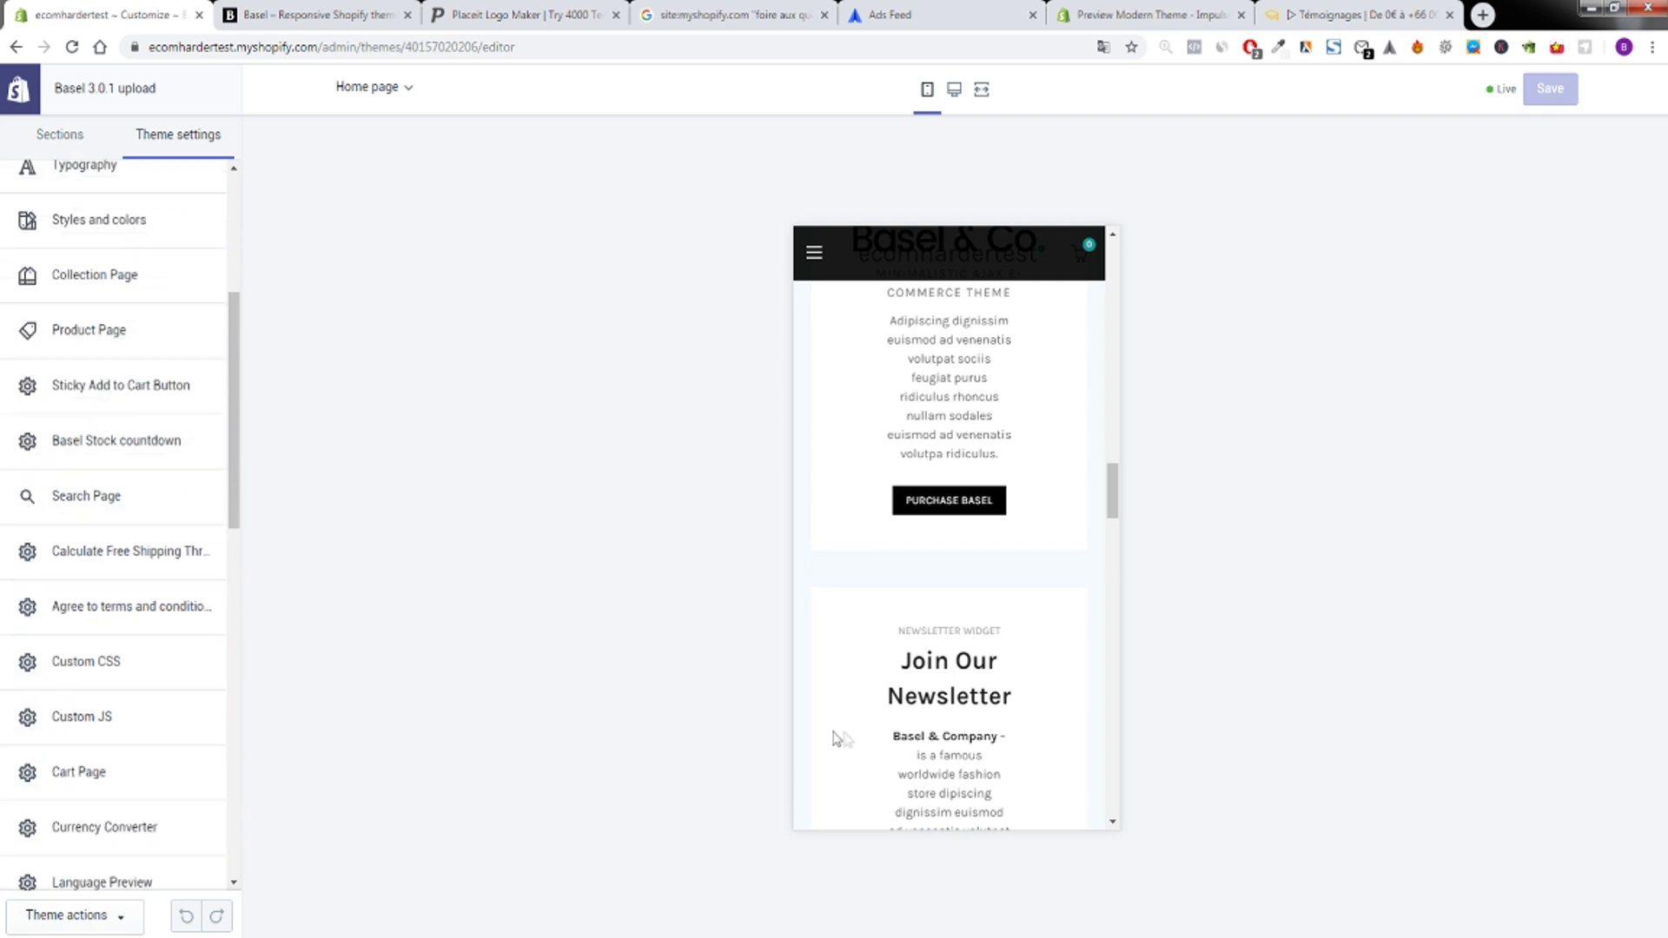
scroll(180, 605, "down", 4)
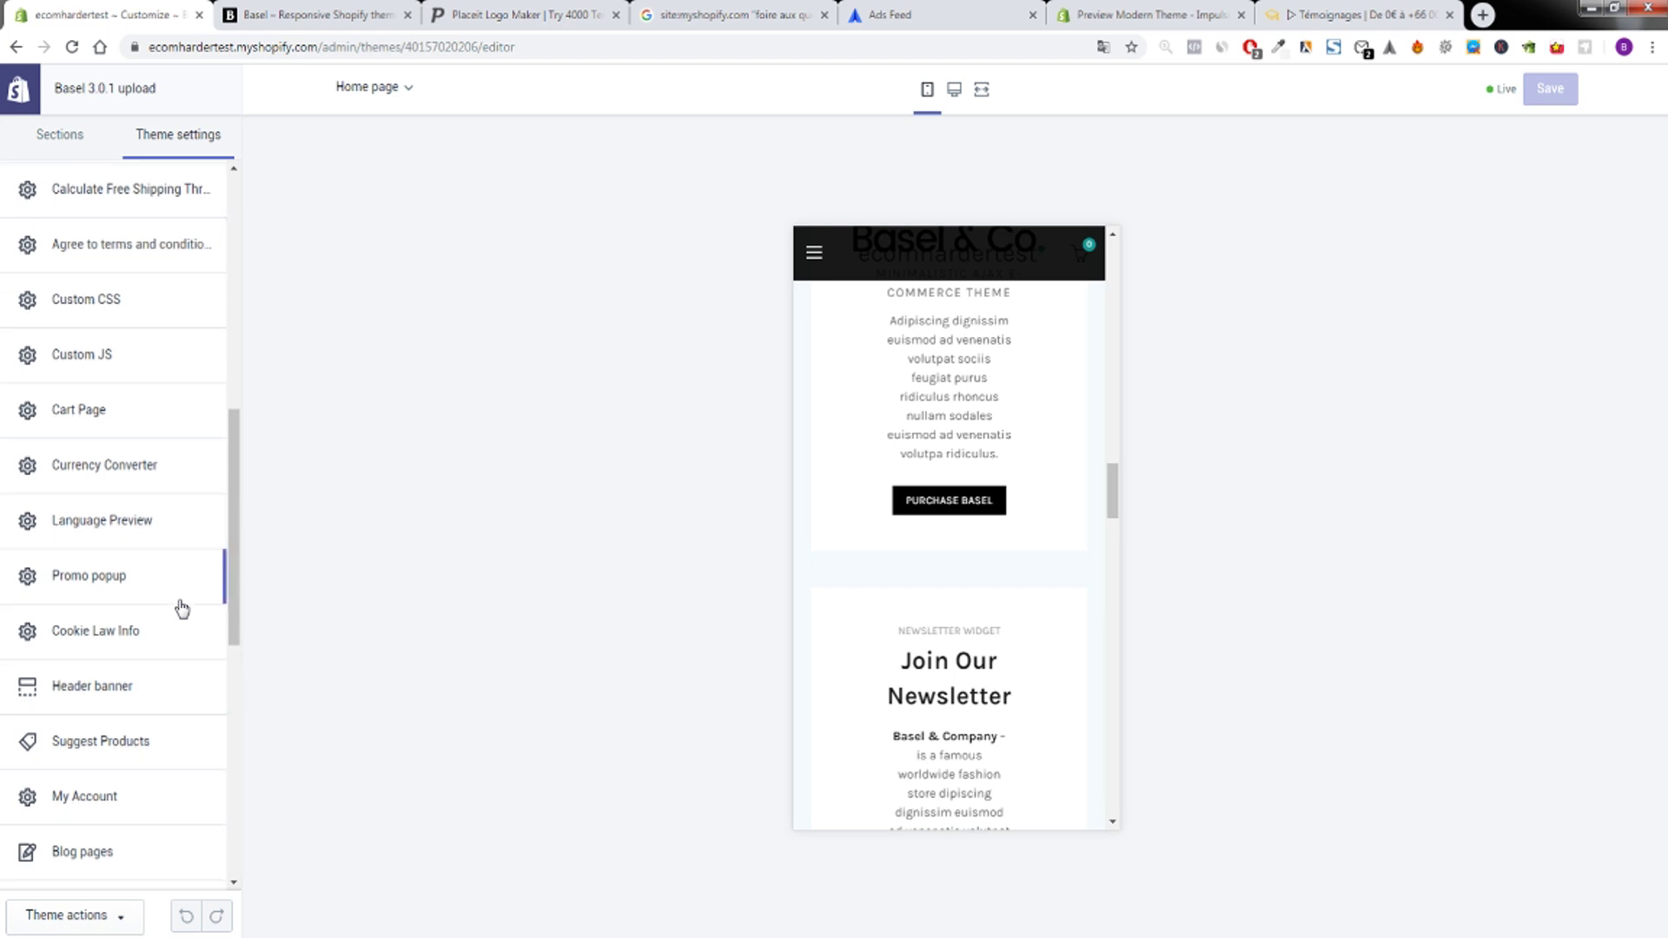
left_click(101, 756)
Review the Suggest Products display pages, popup timing and fake location list, and check the mobile home page preview.
scroll(112, 399, "down", 1)
scroll(112, 347, "up", 1)
scroll(113, 352, "down", 8)
scroll(129, 453, "up", 4)
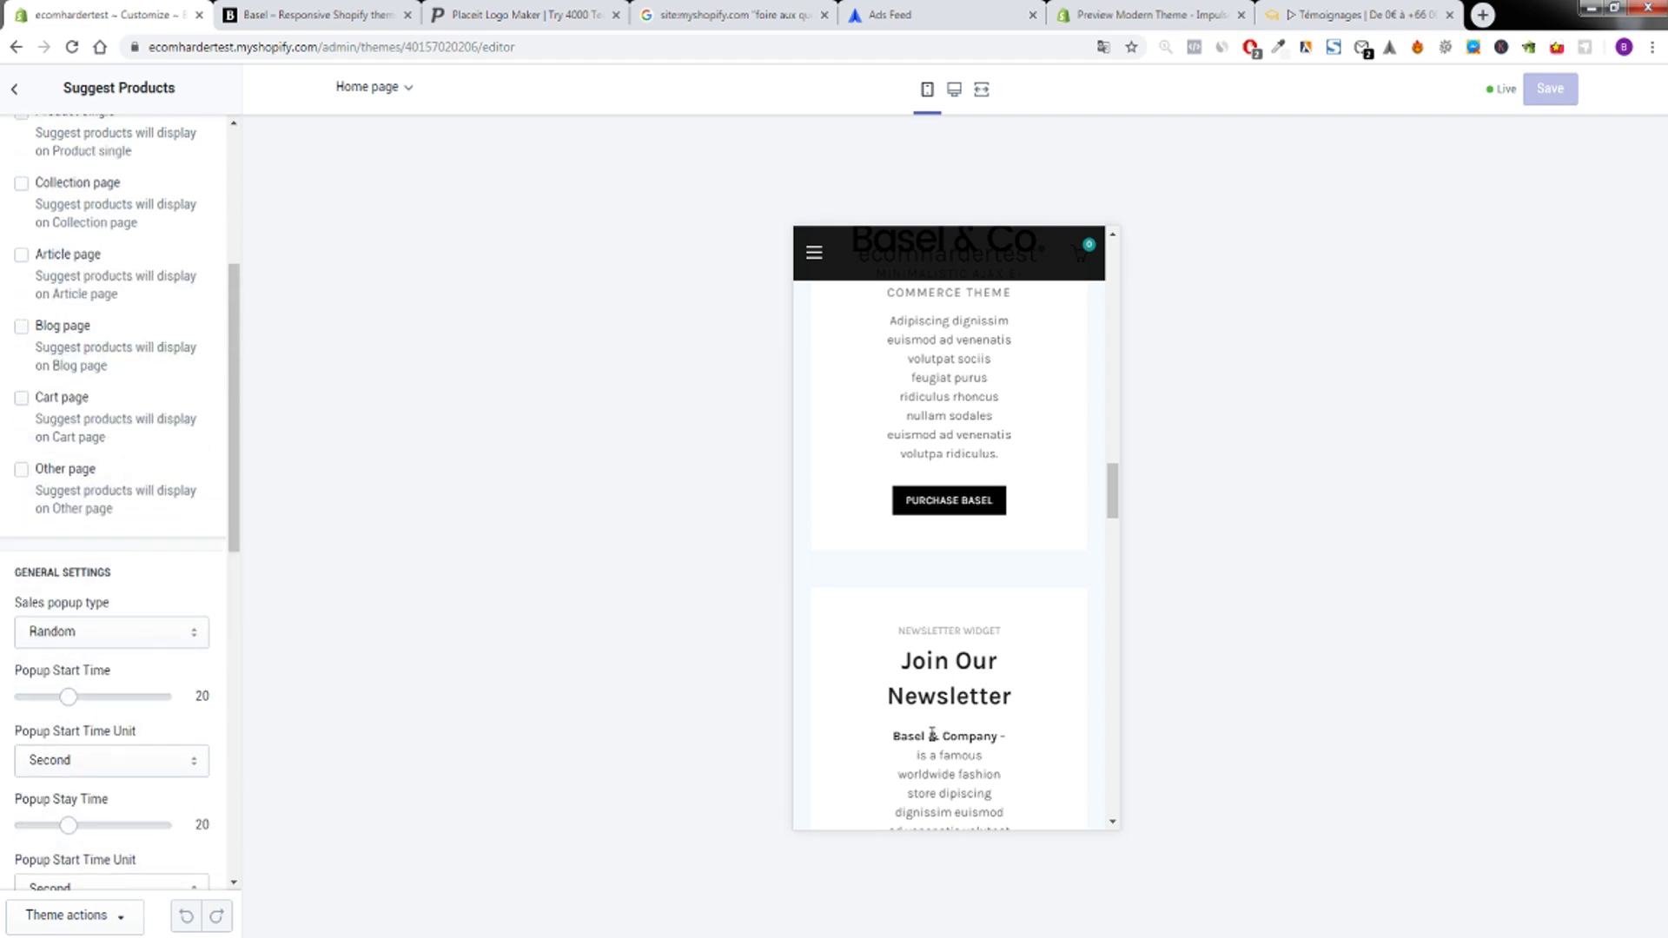
scroll(87, 565, "down", 6)
triple_click(133, 570)
left_click(39, 517)
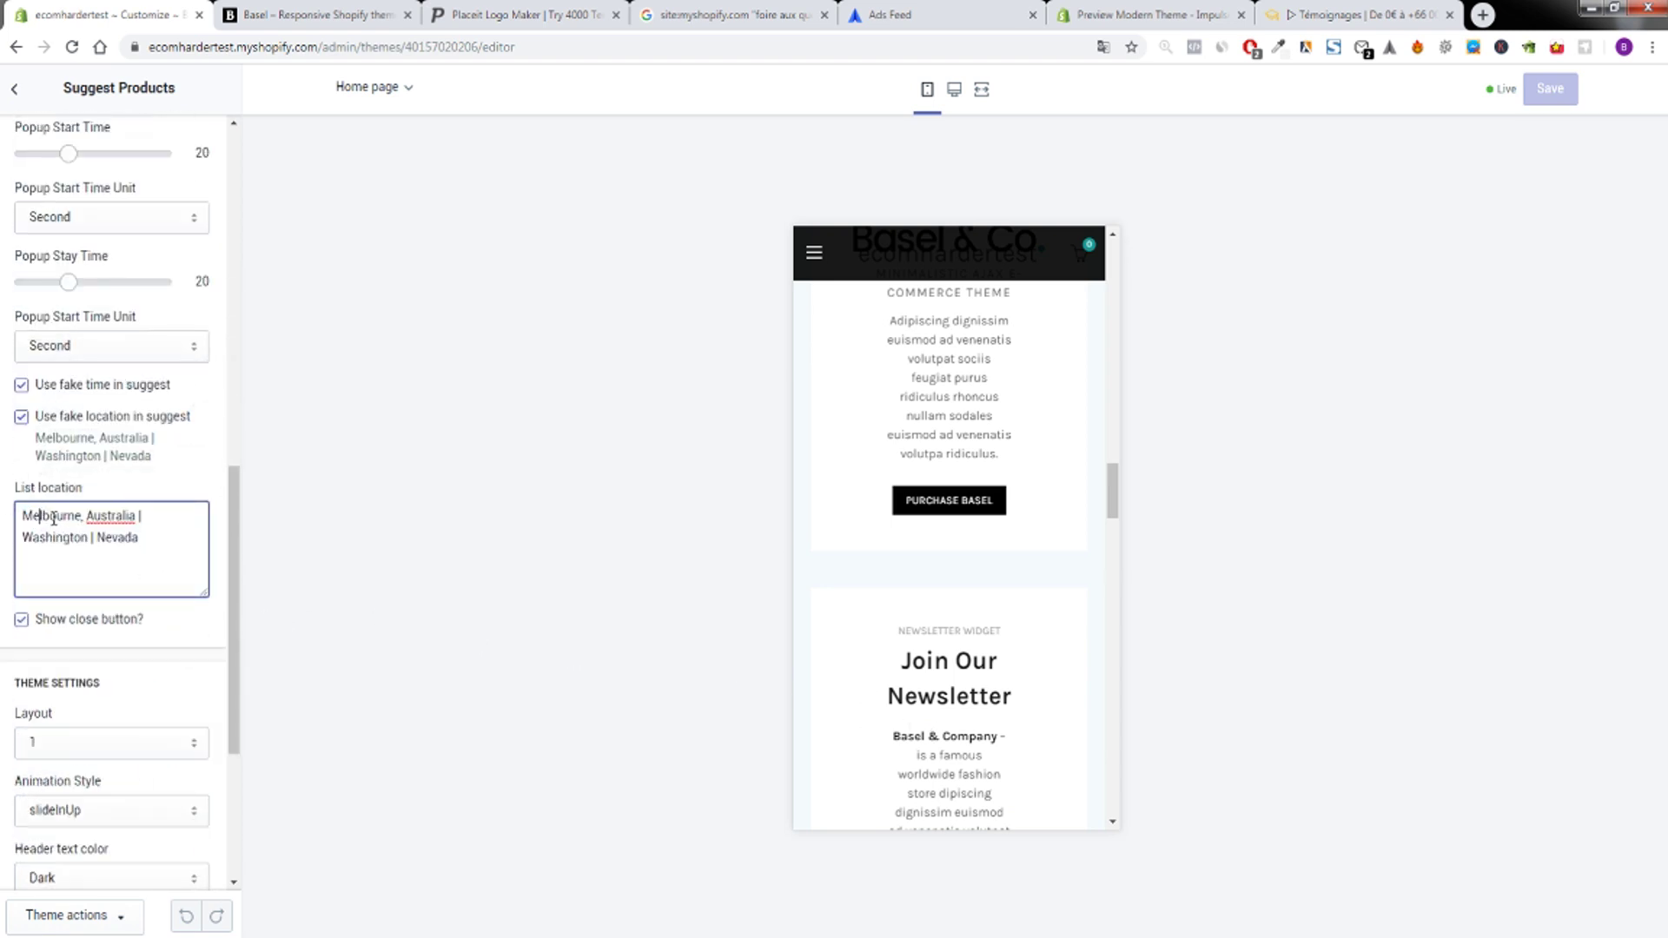
left_click(112, 518)
scroll(947, 626, "down", 8)
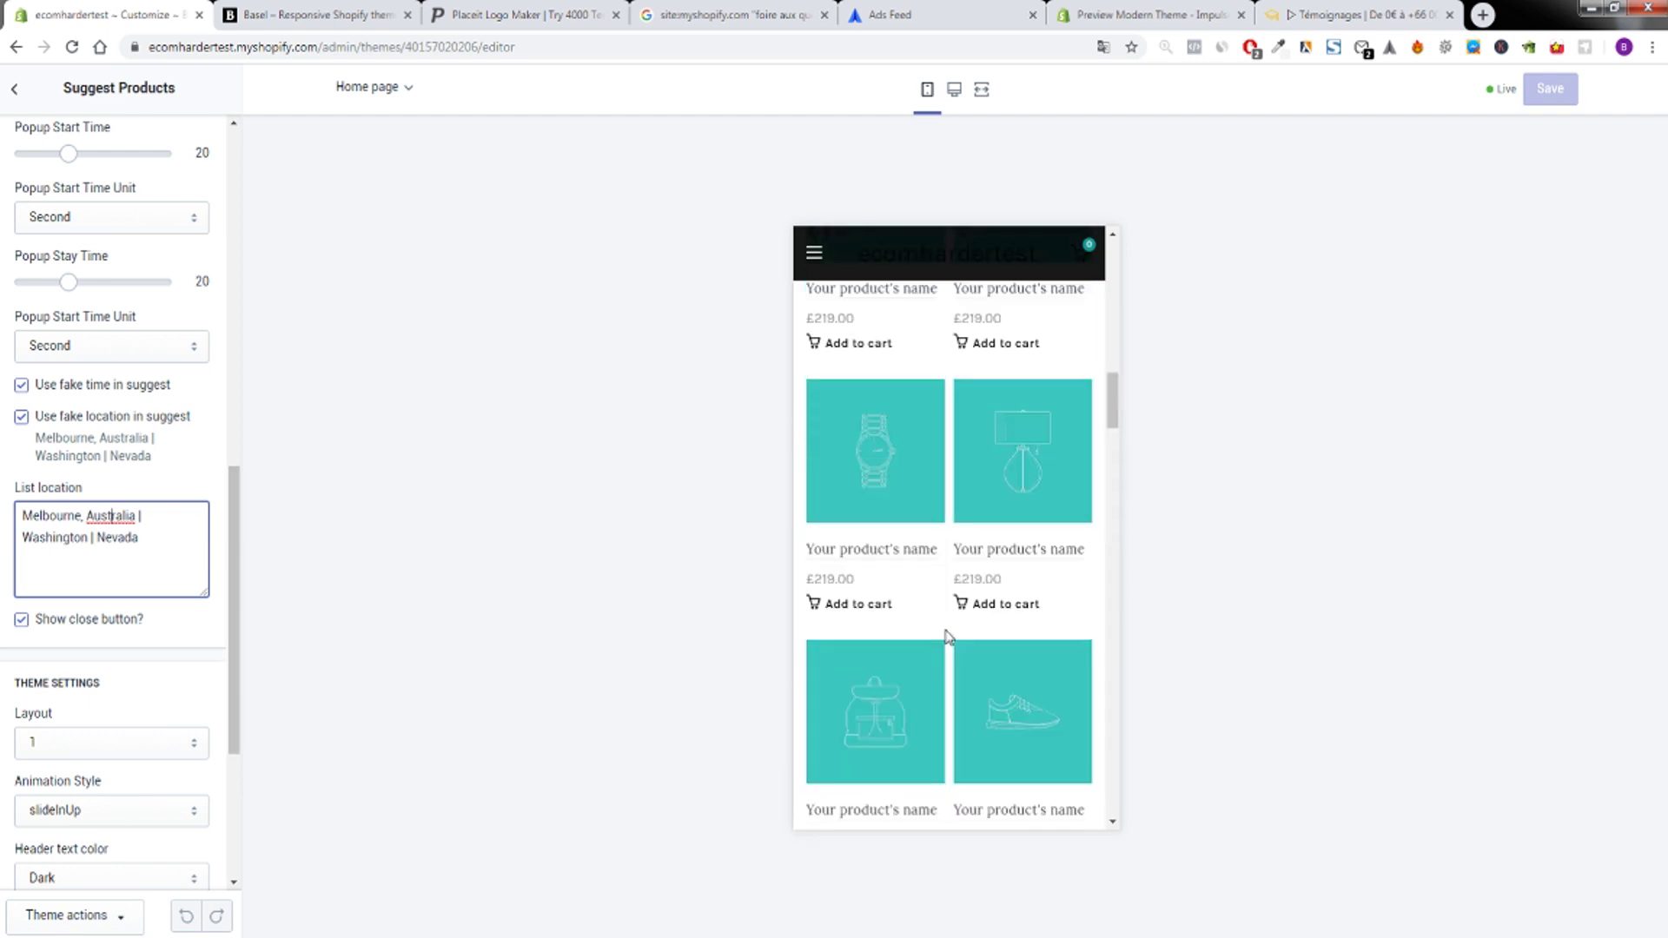
scroll(947, 637, "up", 10)
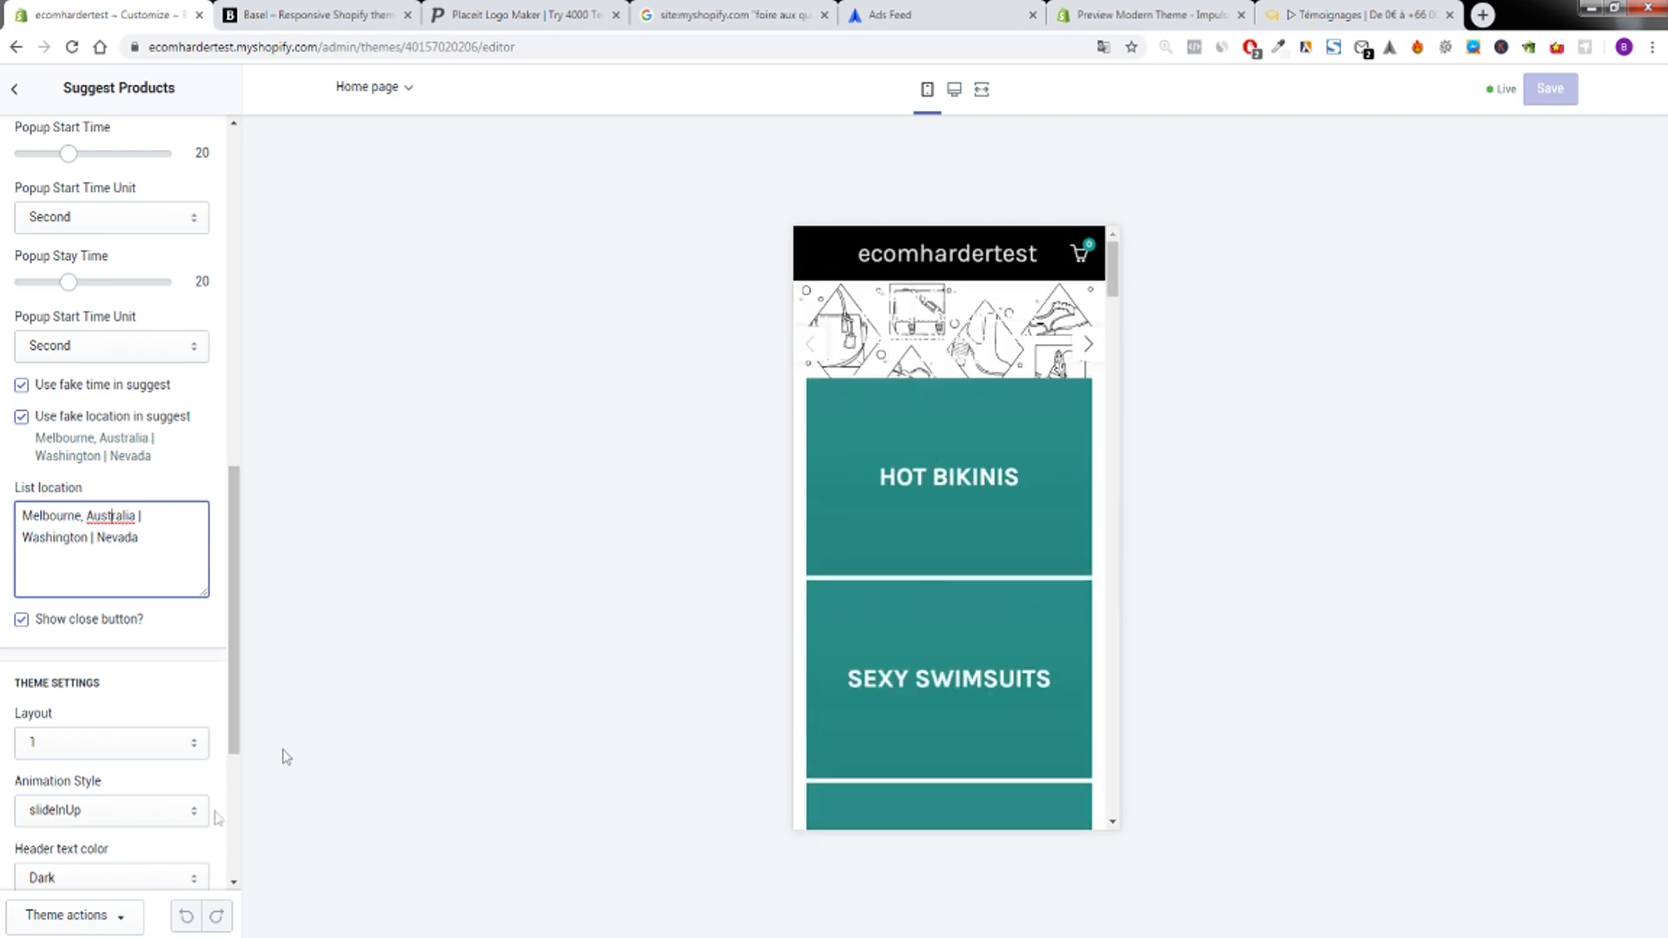
Open the demo import for the theme, switch the preview to desktop, and look through the available demo versions.
left_click(90, 919)
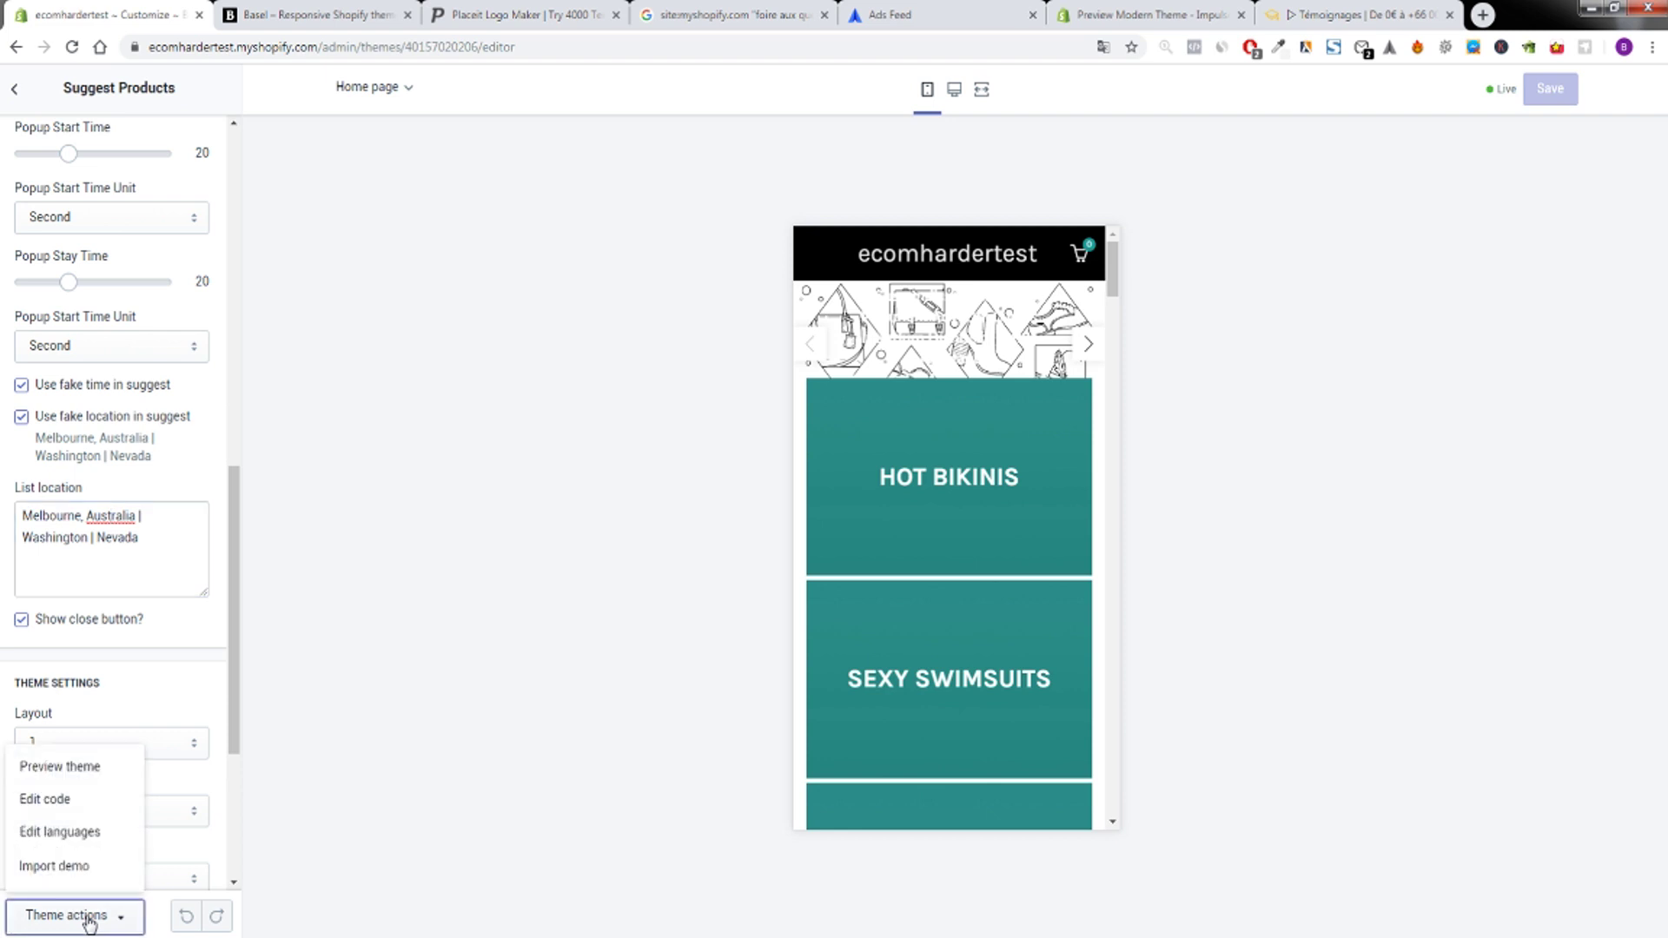
left_click(69, 866)
left_click(954, 89)
scroll(977, 491, "down", 10)
scroll(832, 506, "down", 8)
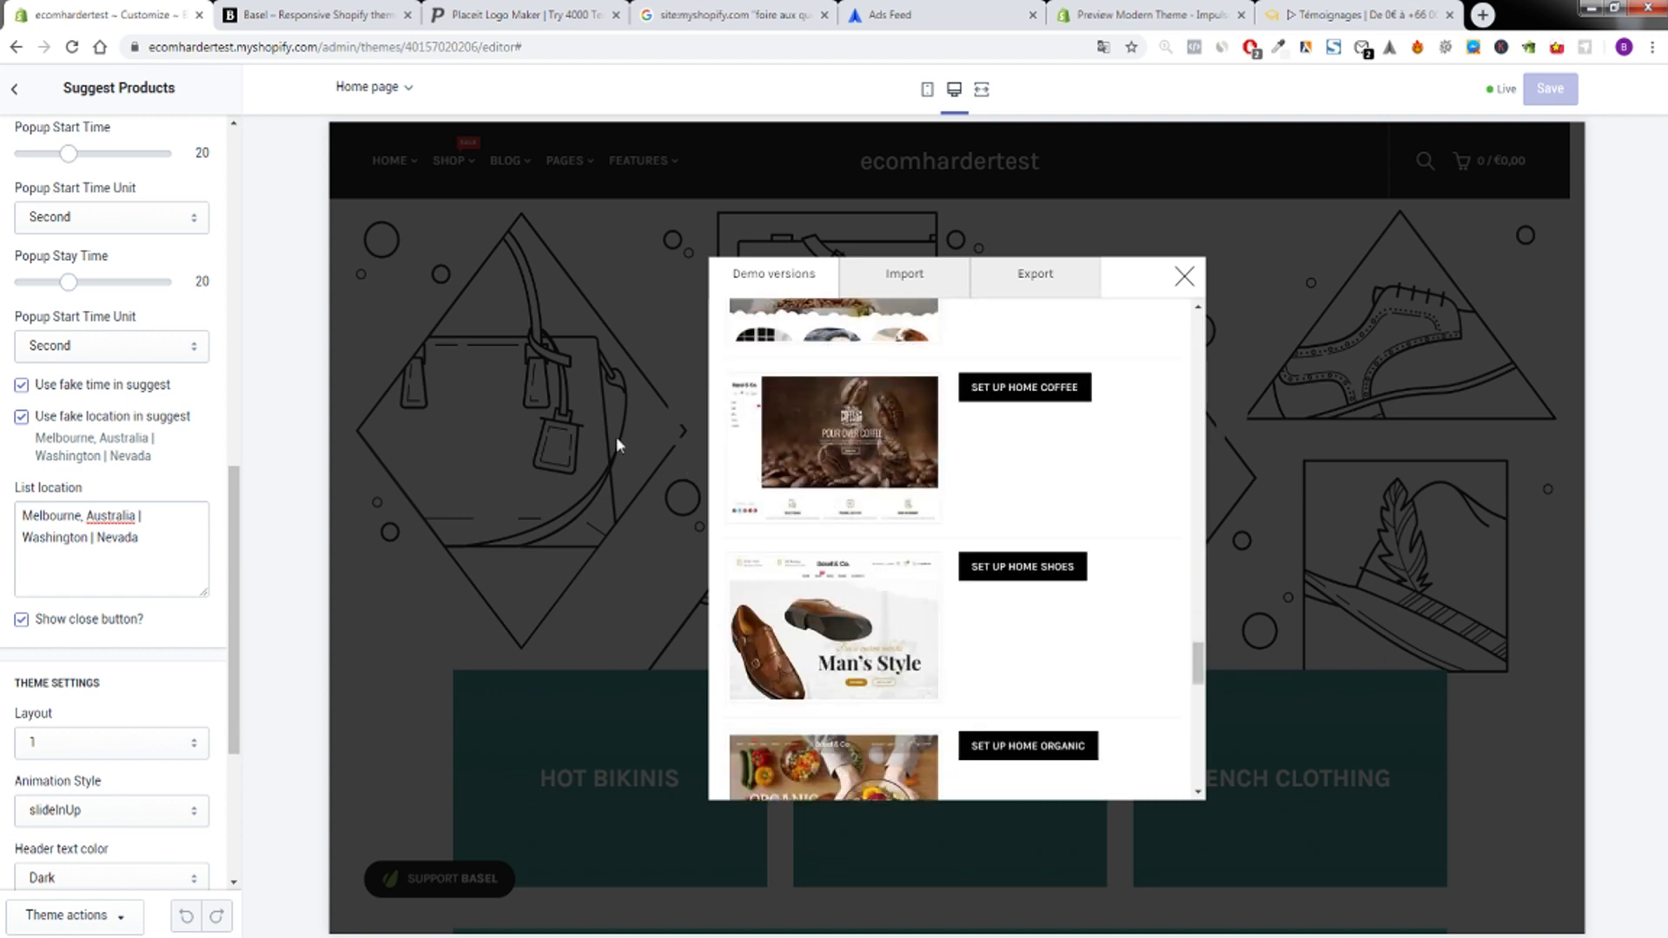
Switch to the Basel demo store and examine its gallery of home page demos.
left_click(358, 12)
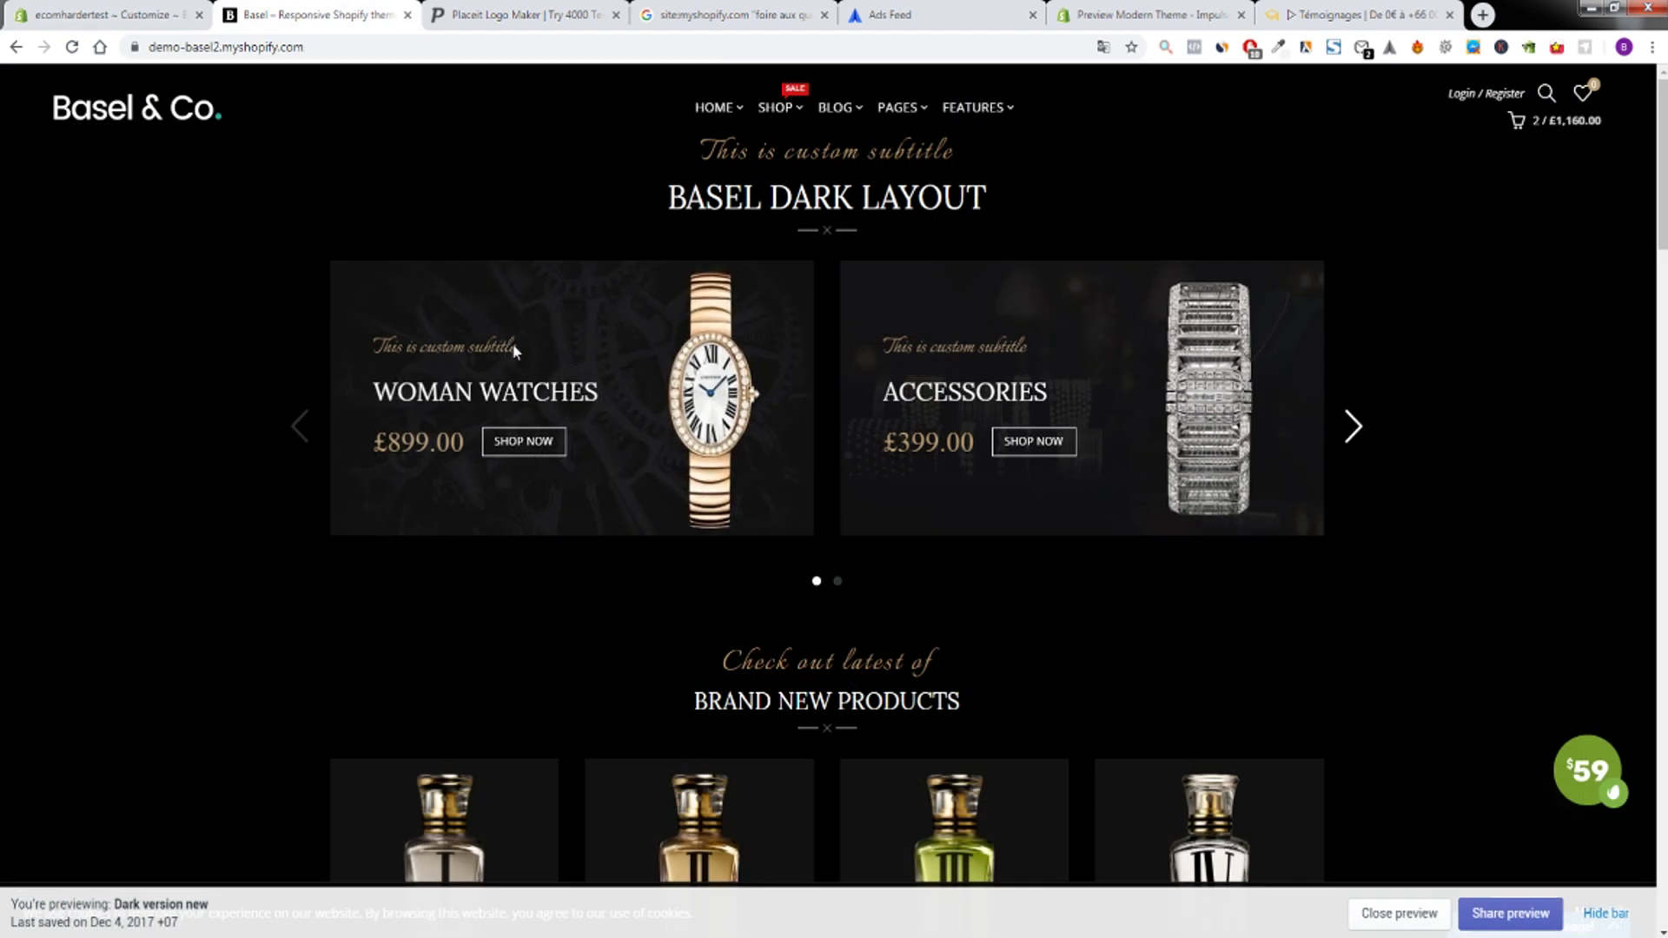
mouse_move(712, 109)
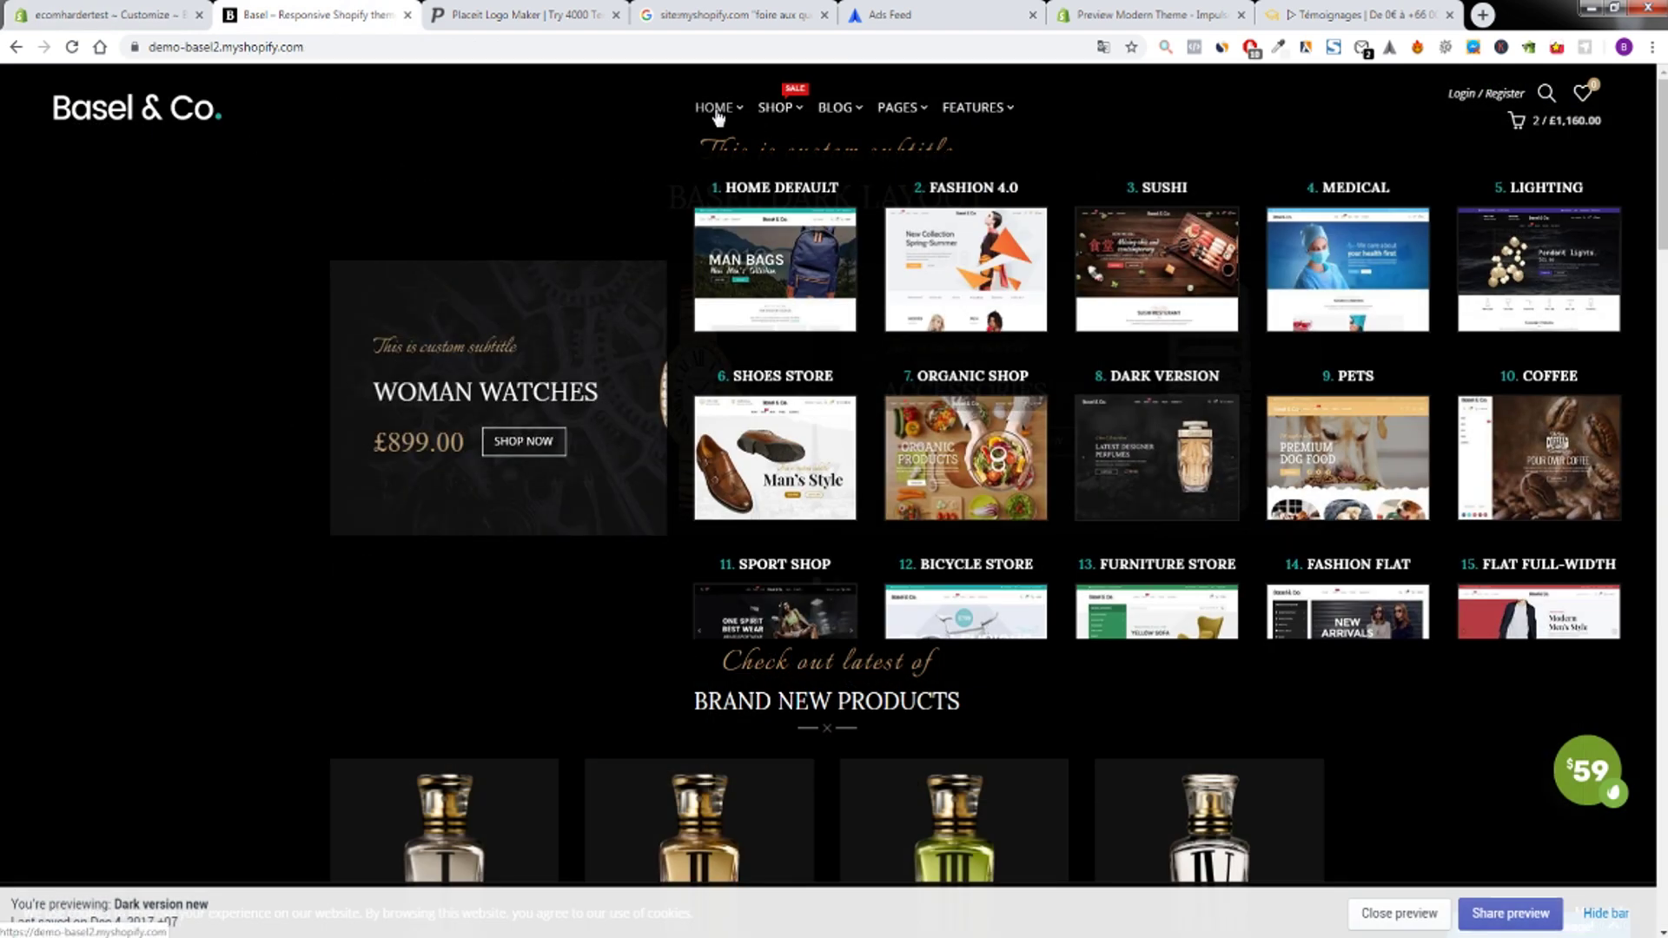
scroll(1173, 309, "down", 3)
scroll(1173, 309, "down", 3)
scroll(1270, 472, "down", 1)
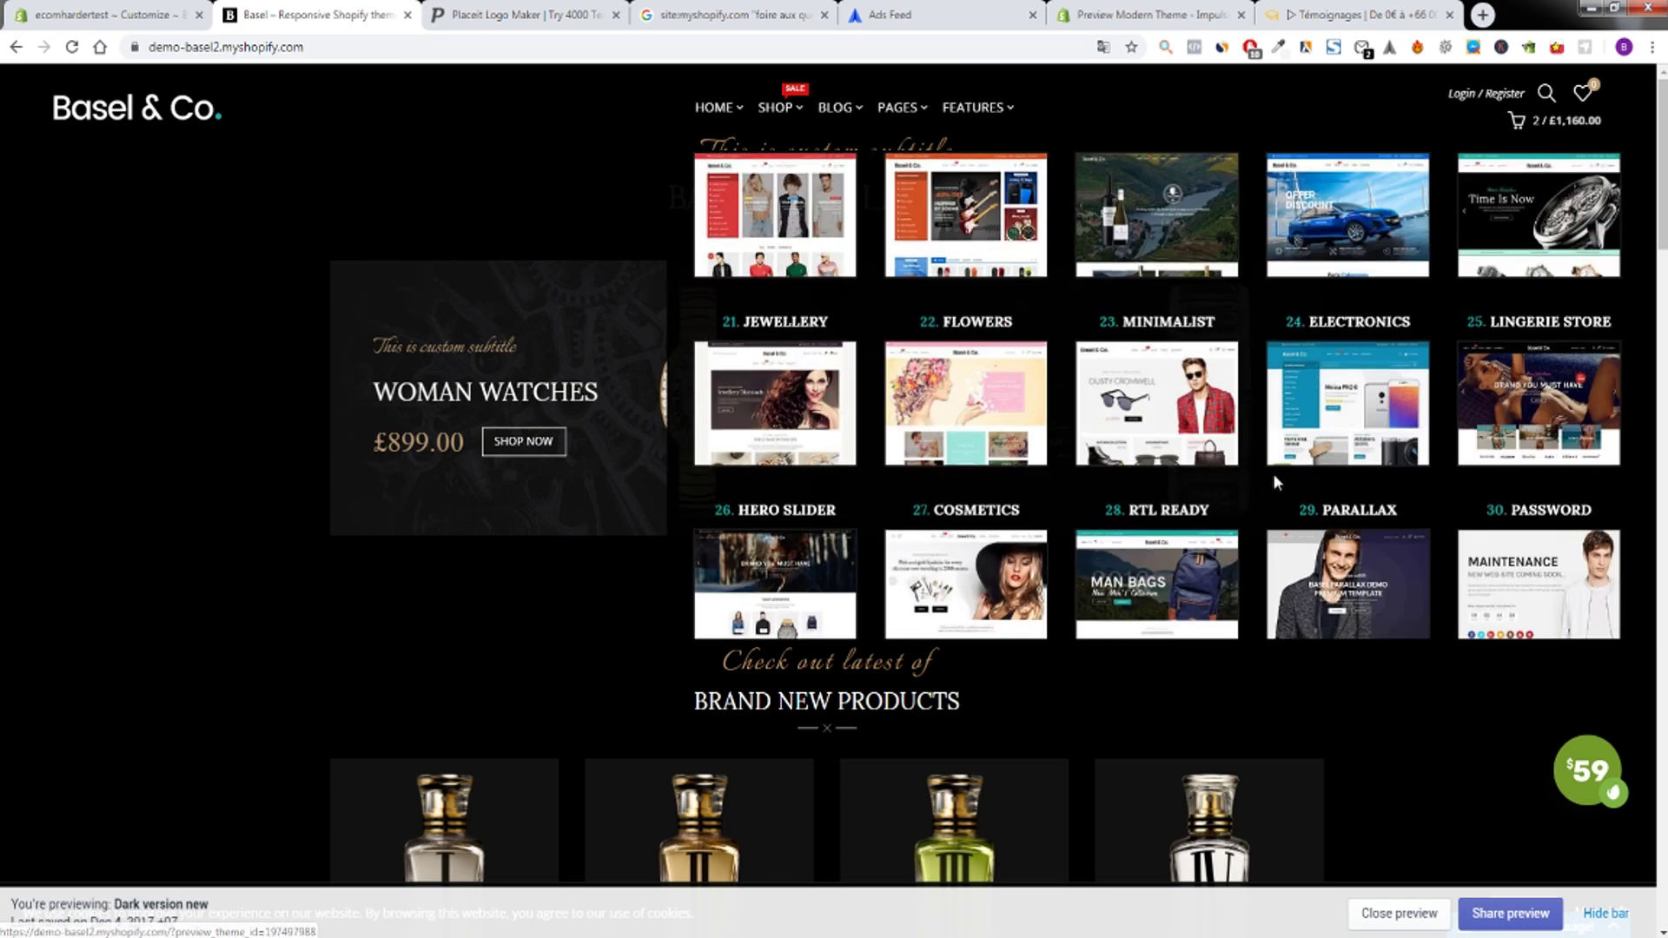
scroll(1330, 461, "up", 1)
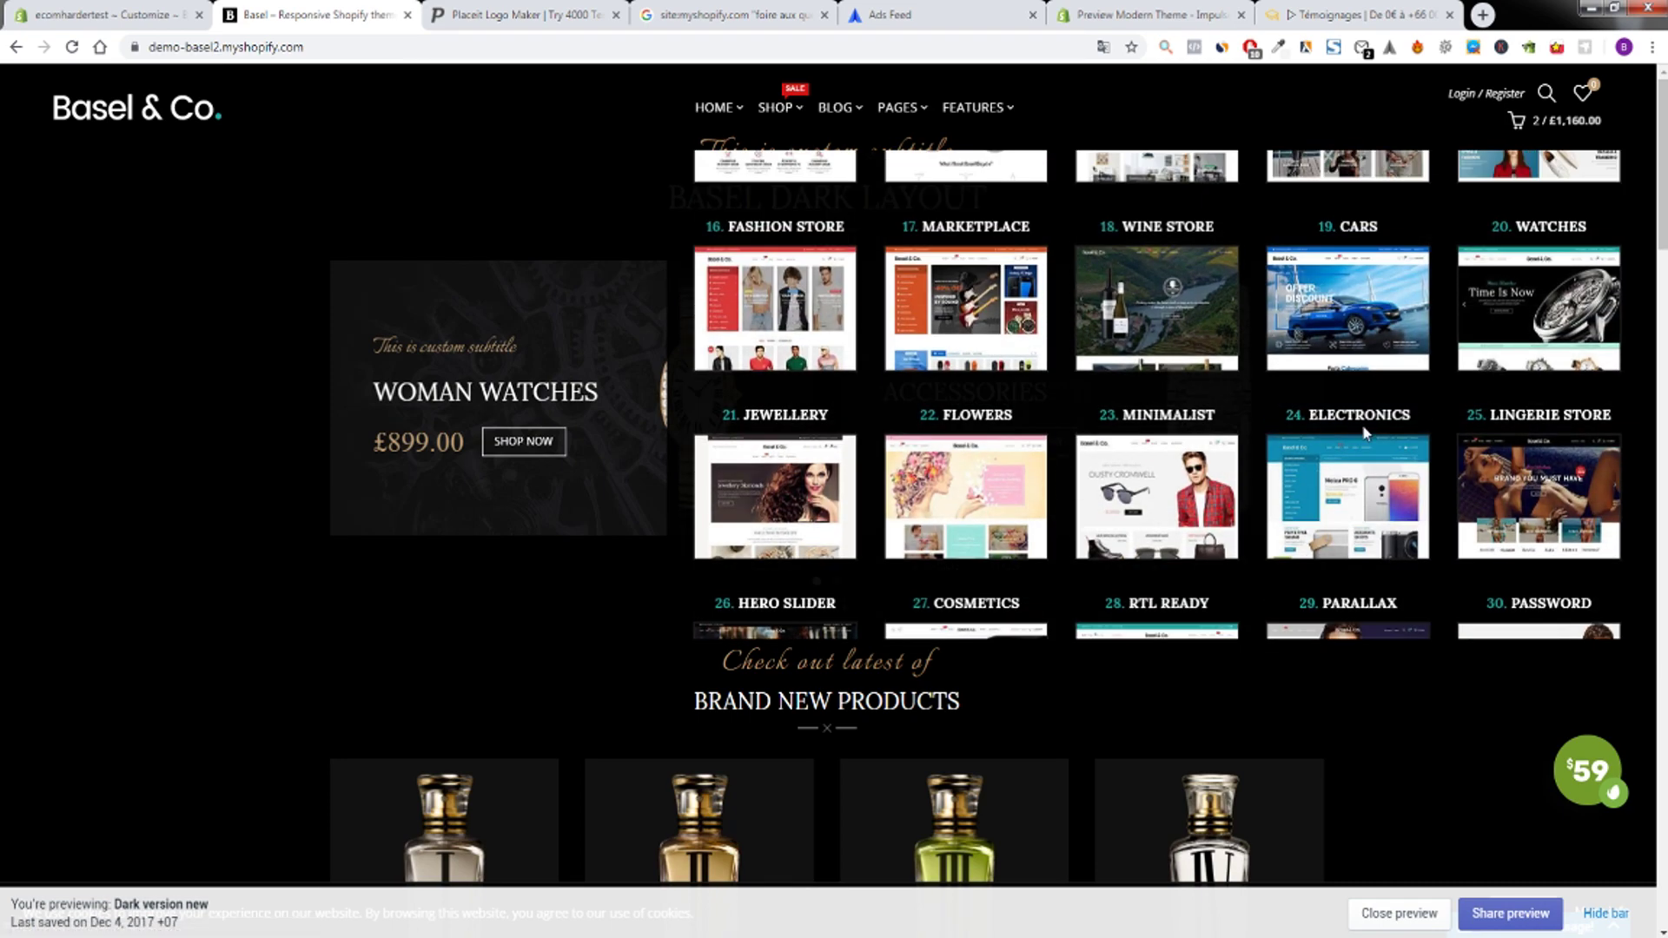
scroll(1364, 435, "down", 1)
scroll(1160, 231, "up", 3)
scroll(1162, 234, "down", 1)
left_click(1165, 255)
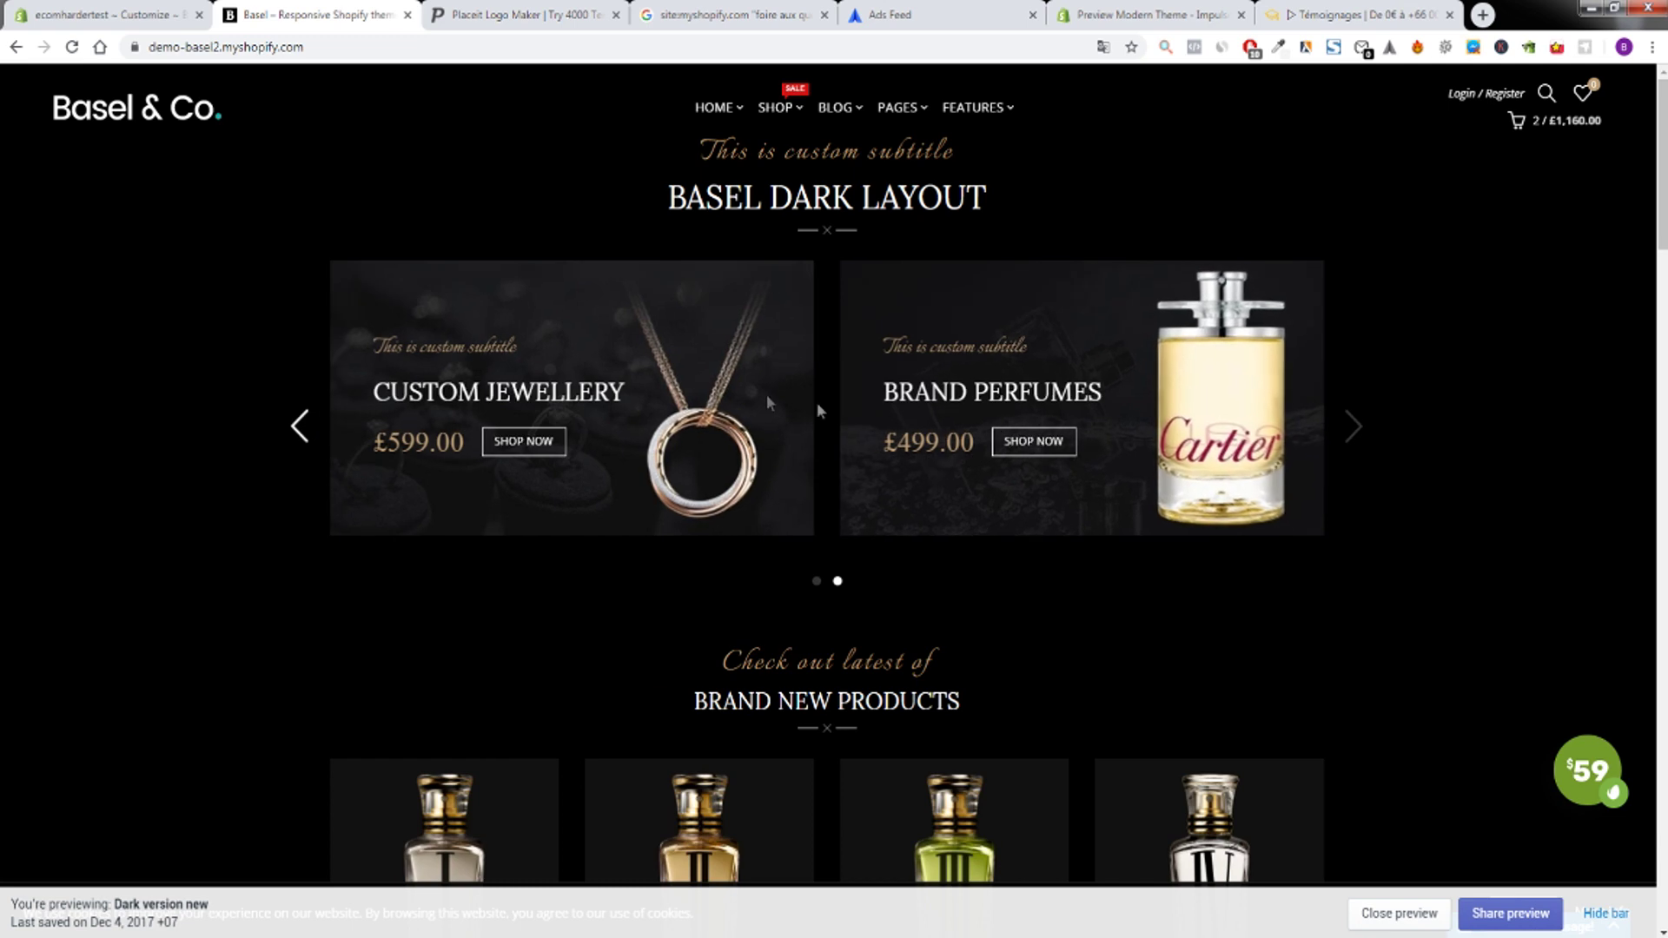
Open the Yuvlpinar convallis product page from the dark demo's brand new products.
scroll(754, 341, "down", 5)
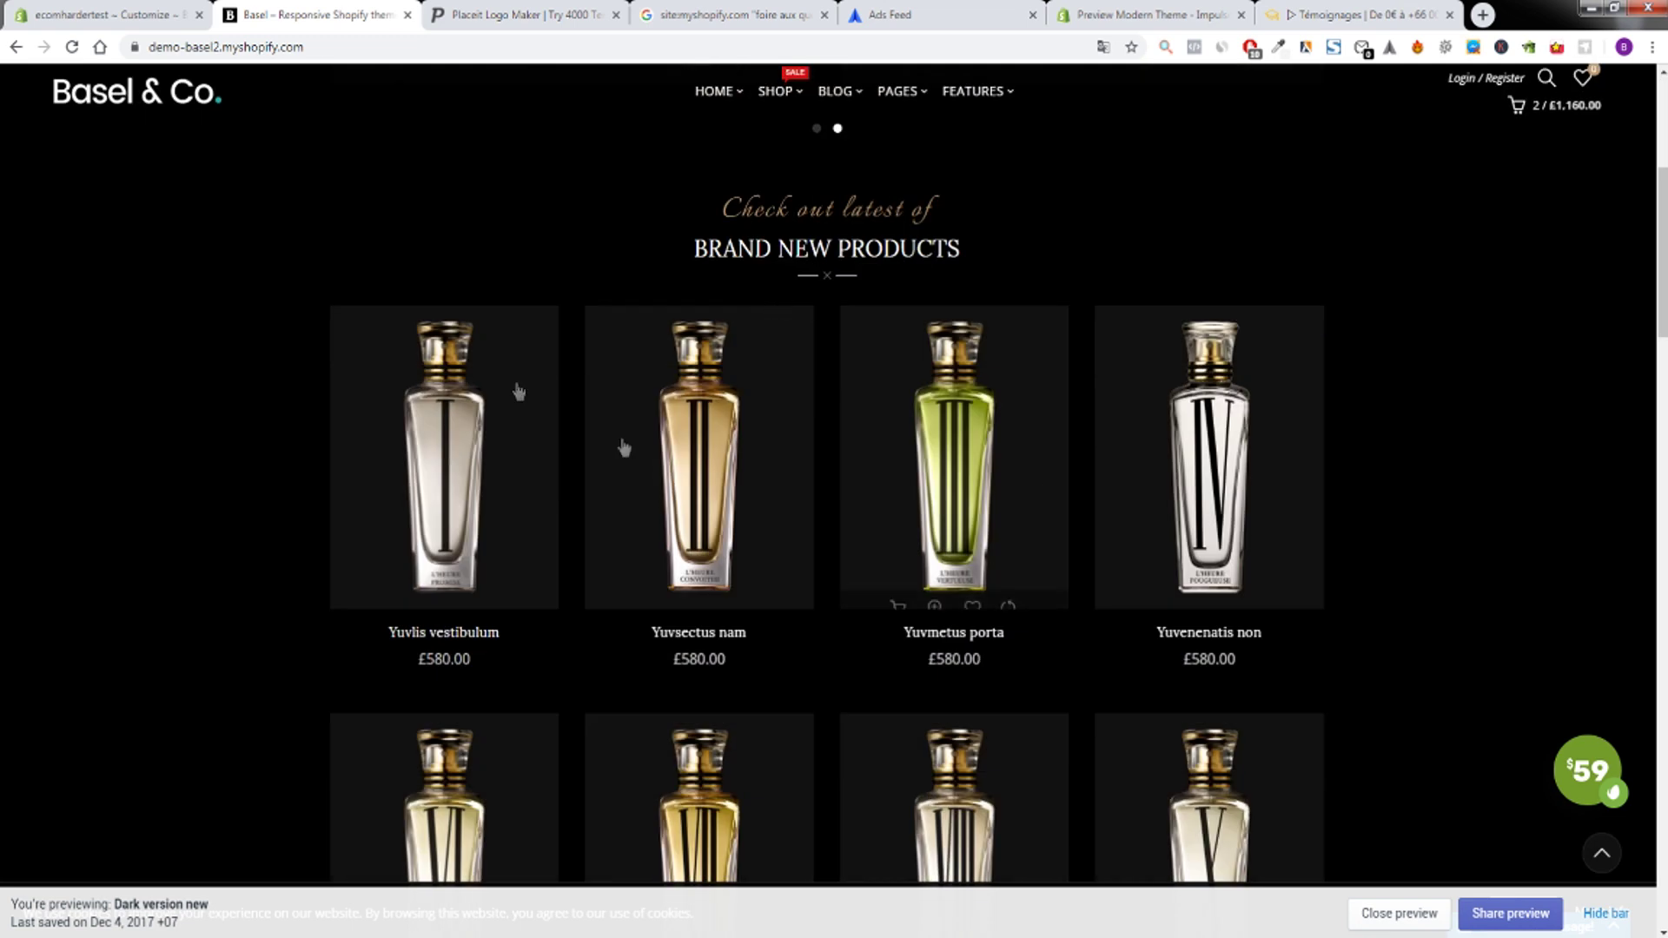
scroll(879, 300, "down", 6)
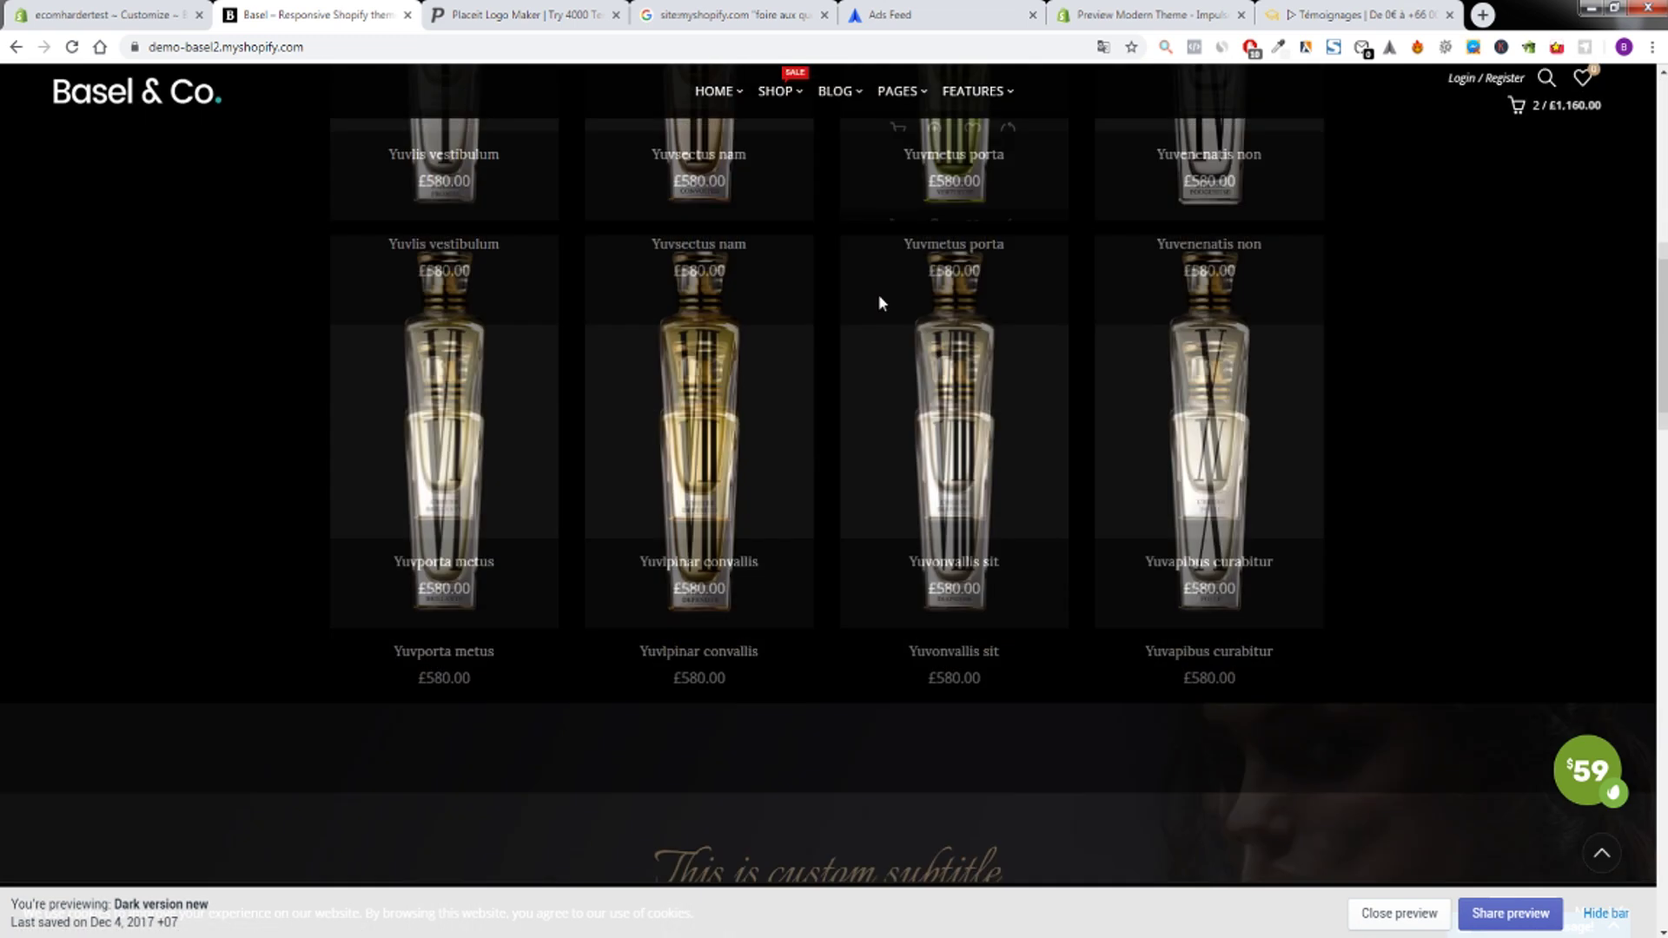
left_click(698, 300)
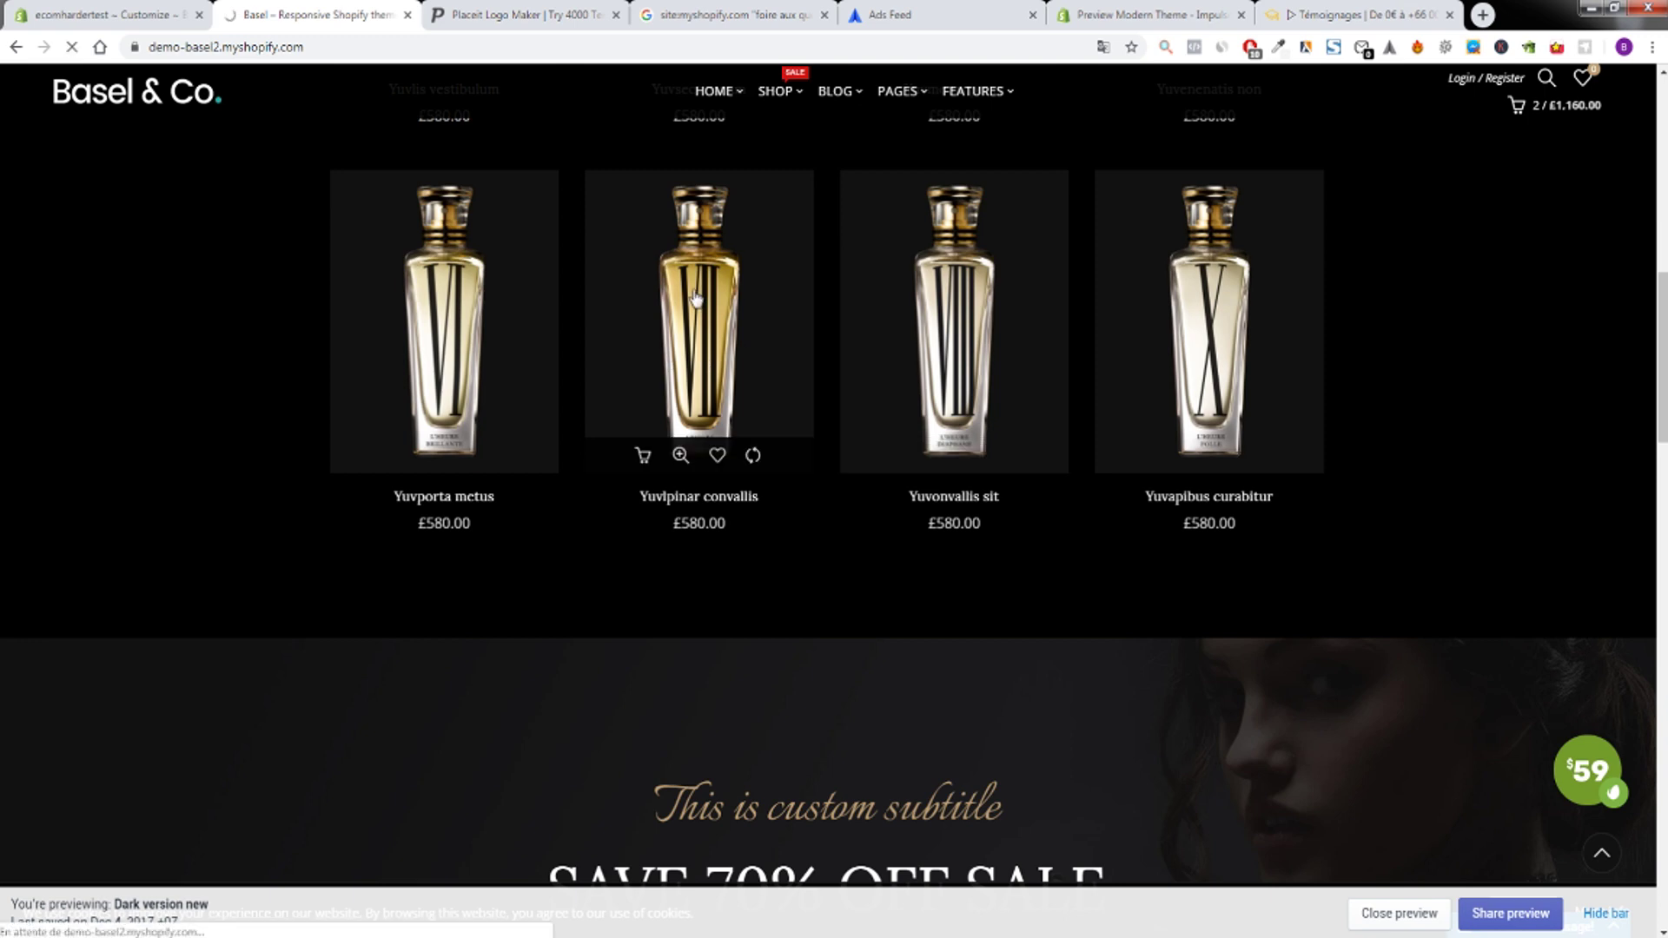
key("ctrl+shift+Tab")
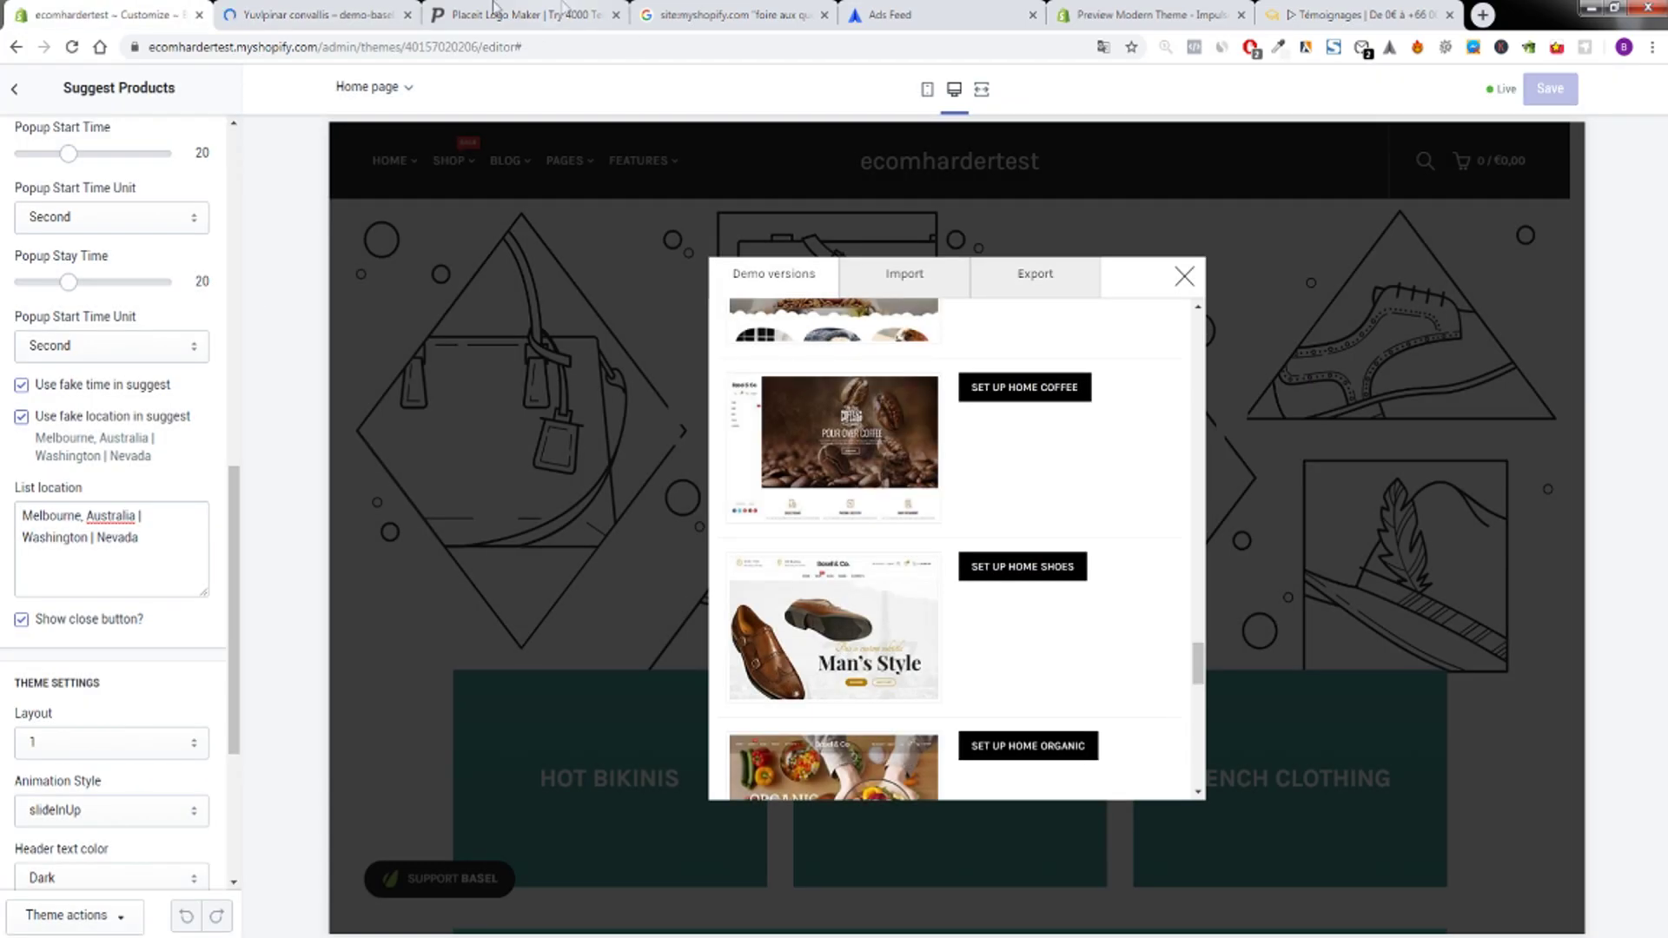
left_click(348, 15)
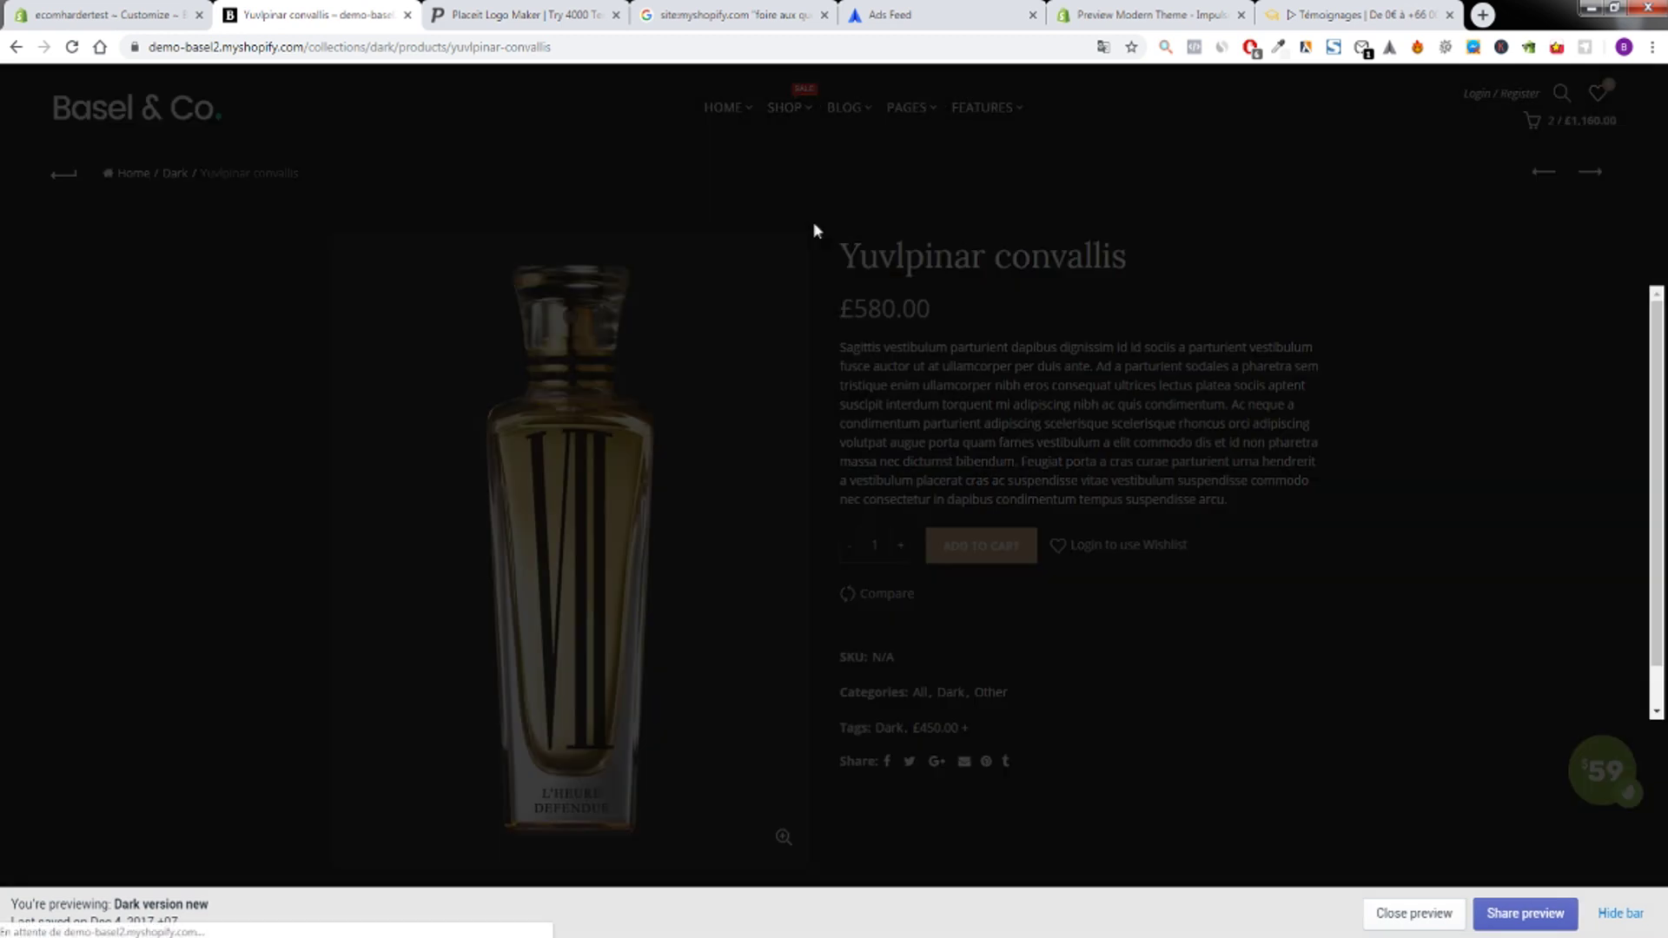
Dismiss the overlay on the Yuvlpinar convallis page and examine its product details, description and related products.
left_click(1082, 326)
scroll(1353, 248, "down", 7)
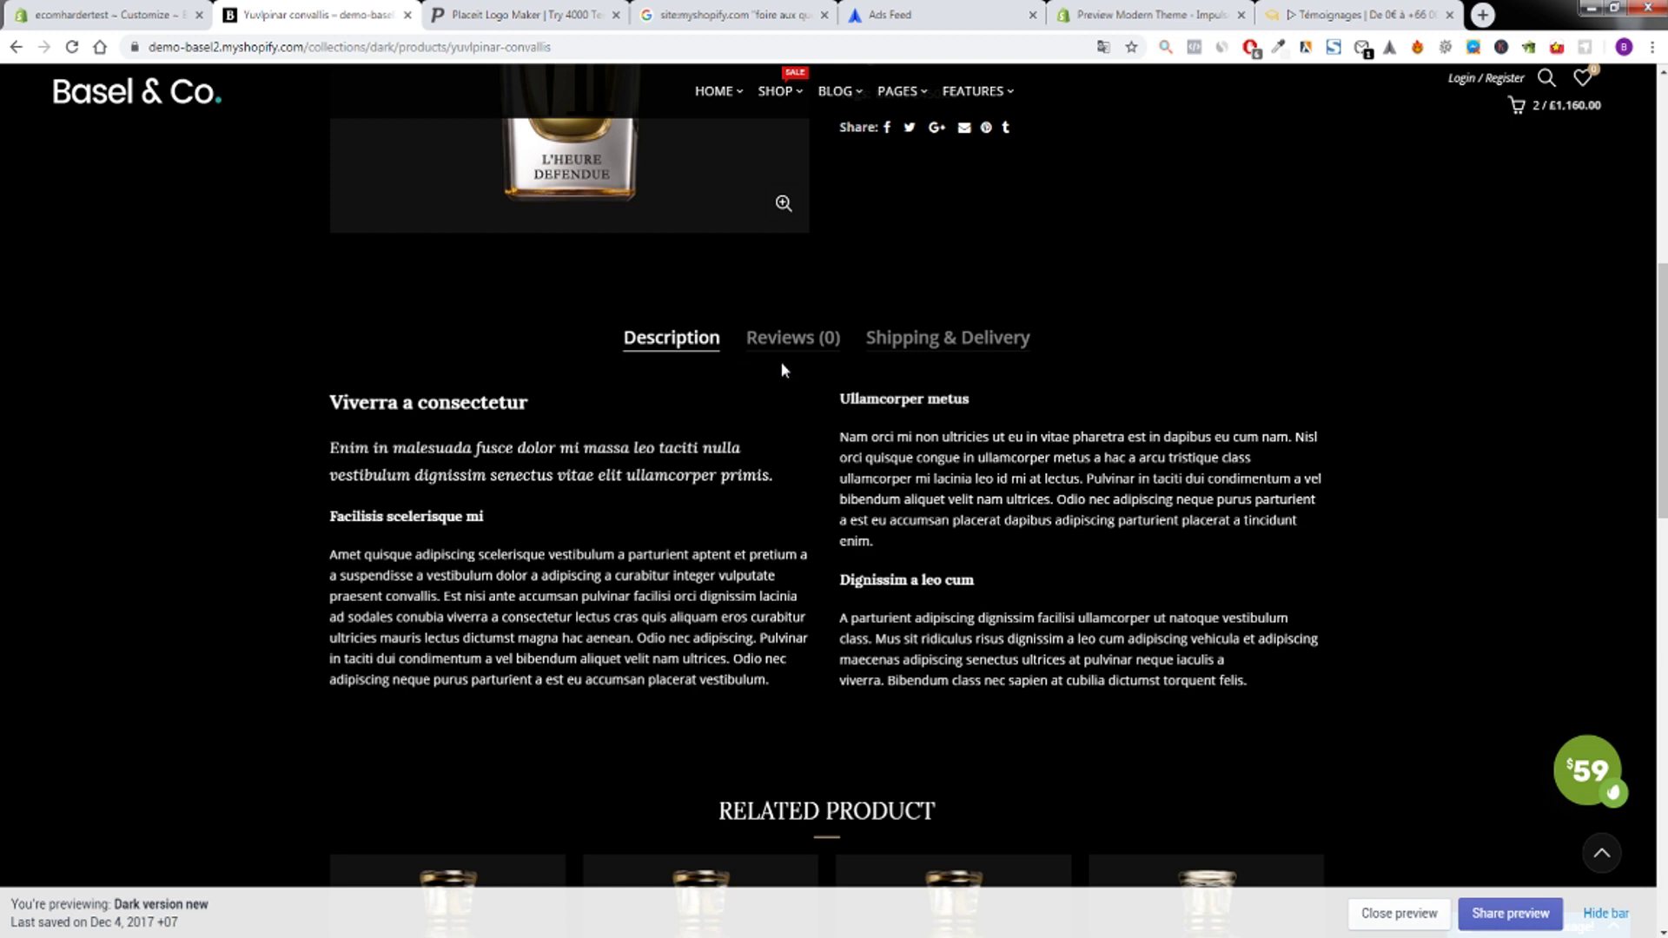
scroll(738, 339, "up", 7)
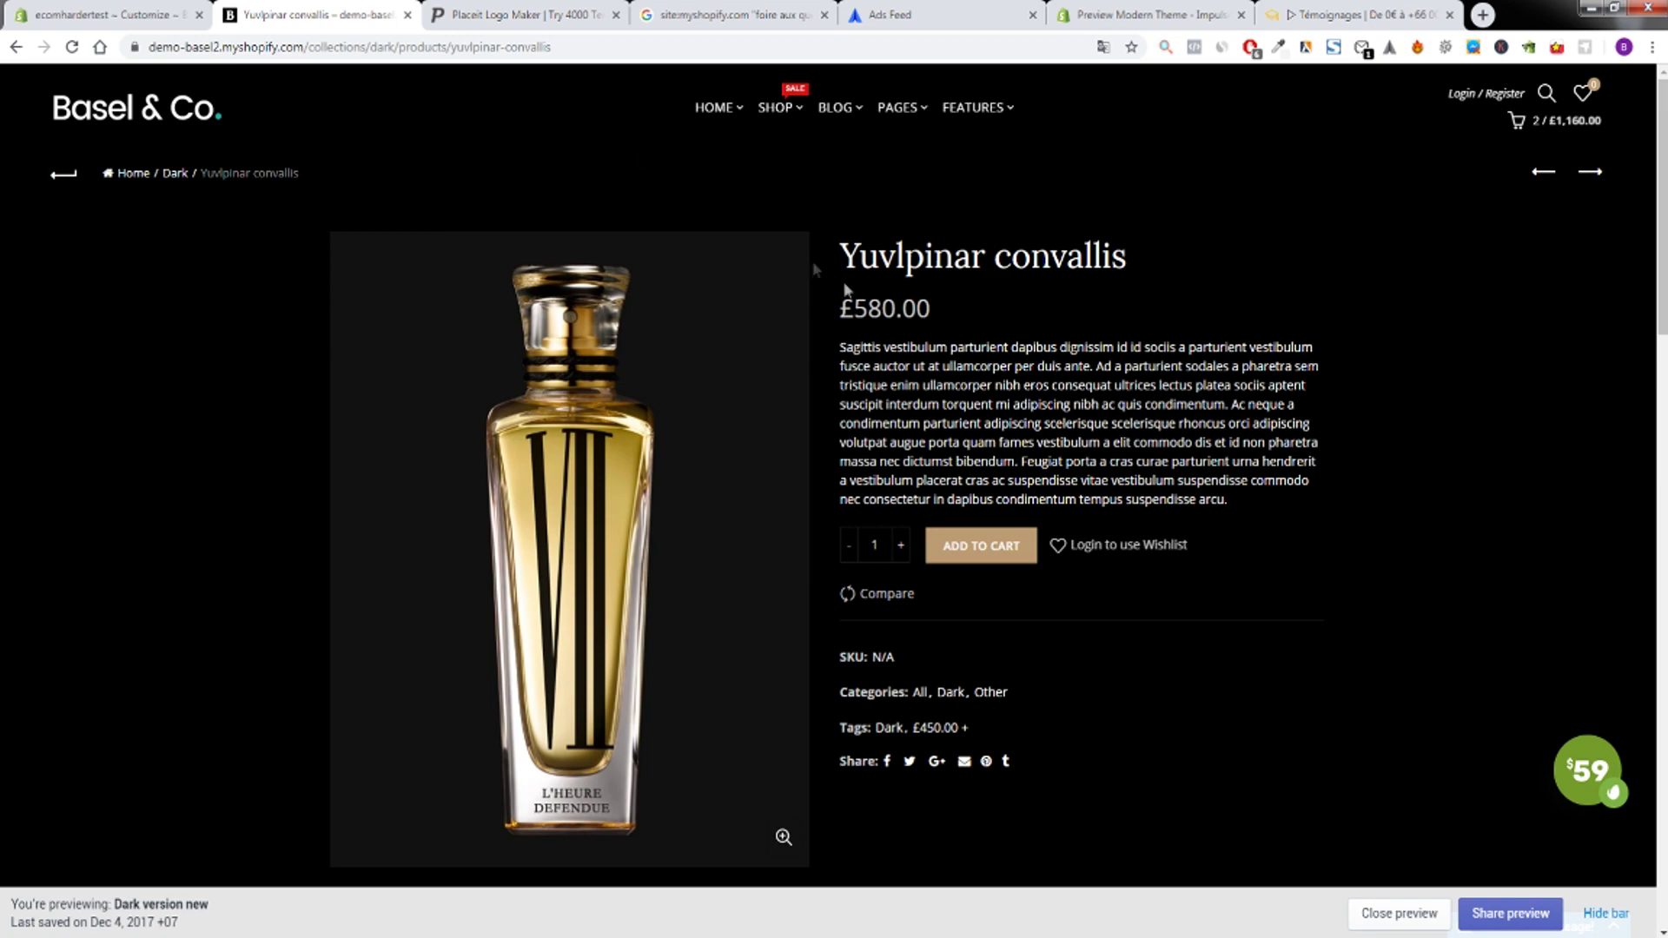
scroll(768, 236, "down", 10)
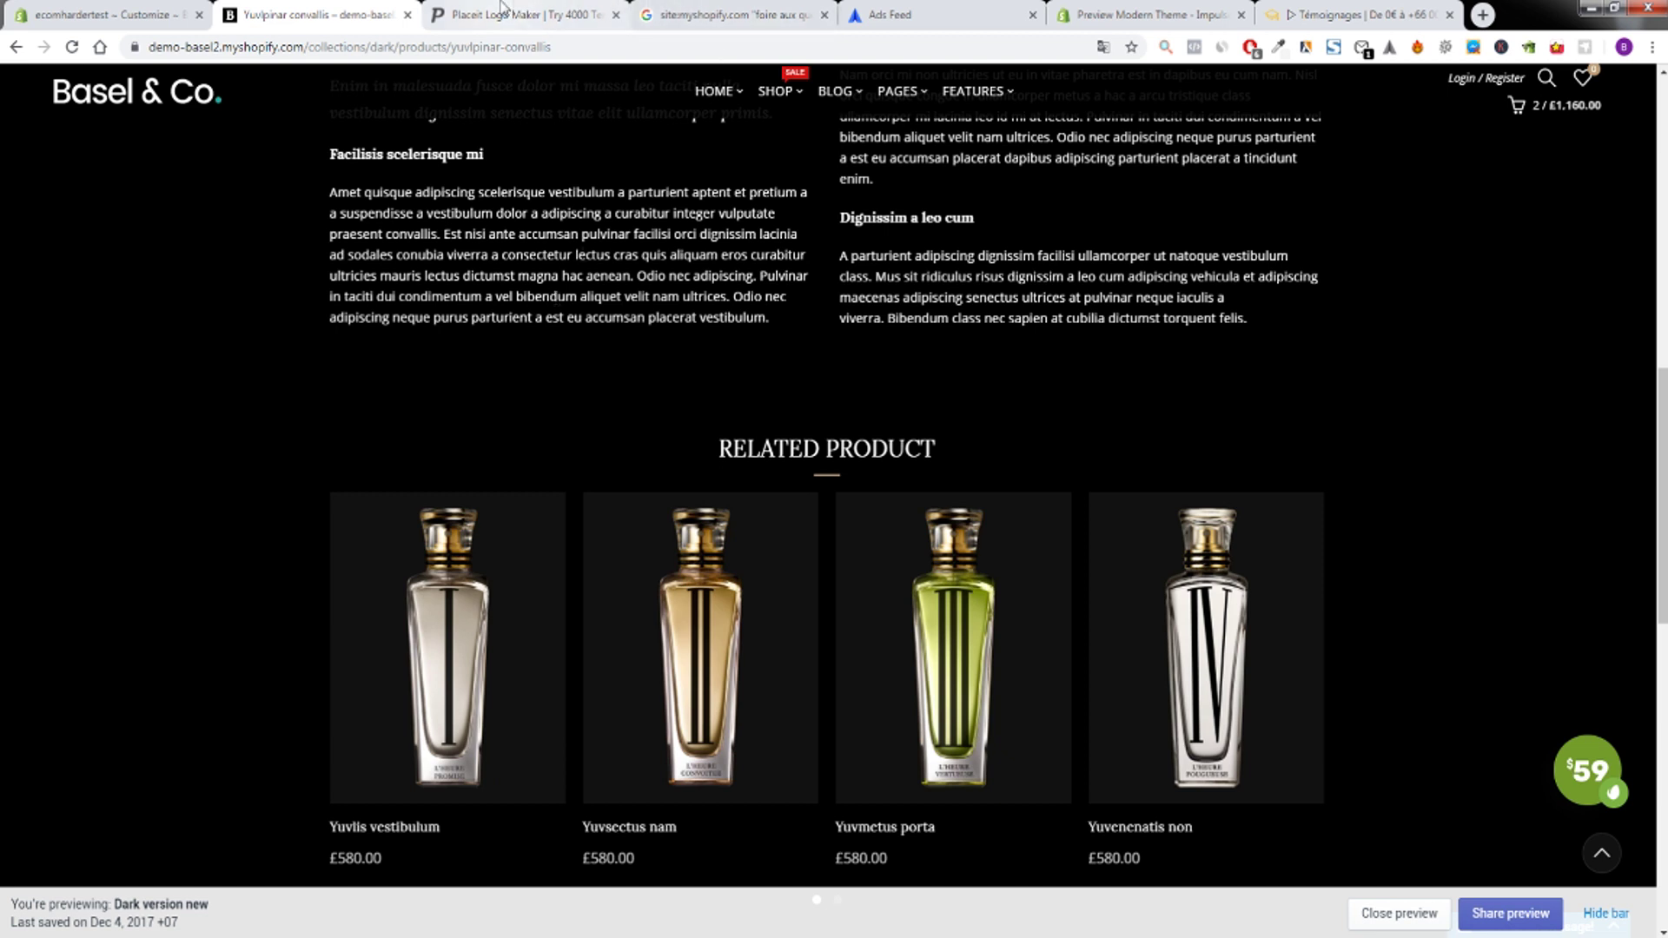
Return to the theme editor, browse the available demo versions and set up the Home Watches demo.
left_click(146, 10)
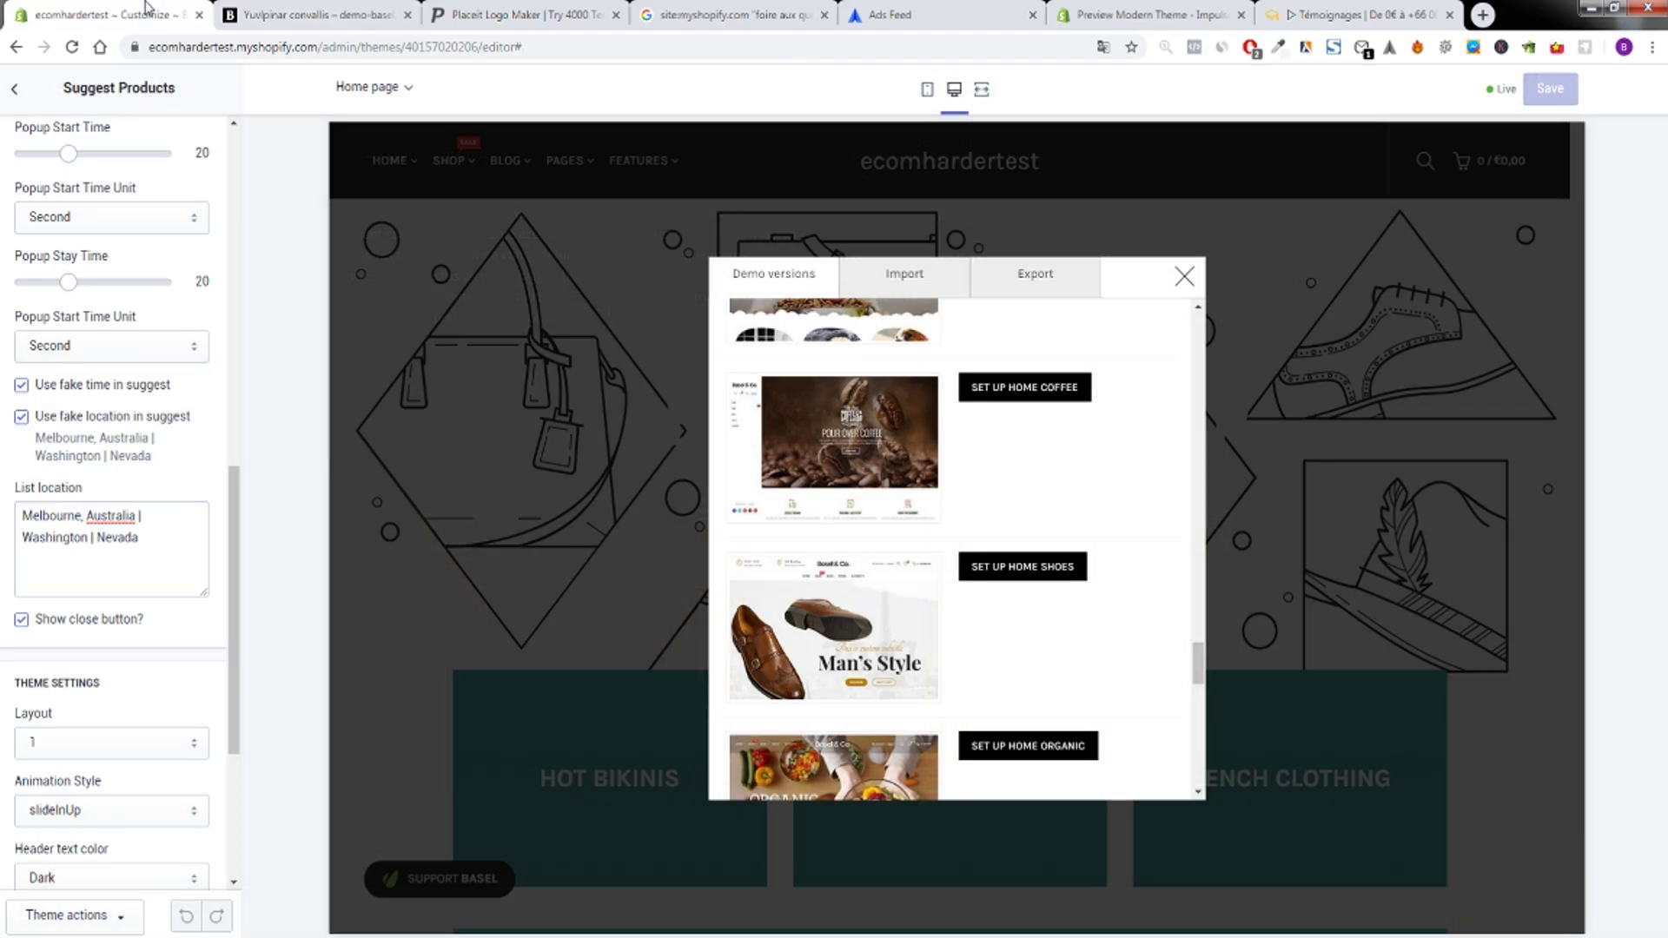
scroll(995, 497, "up", 15)
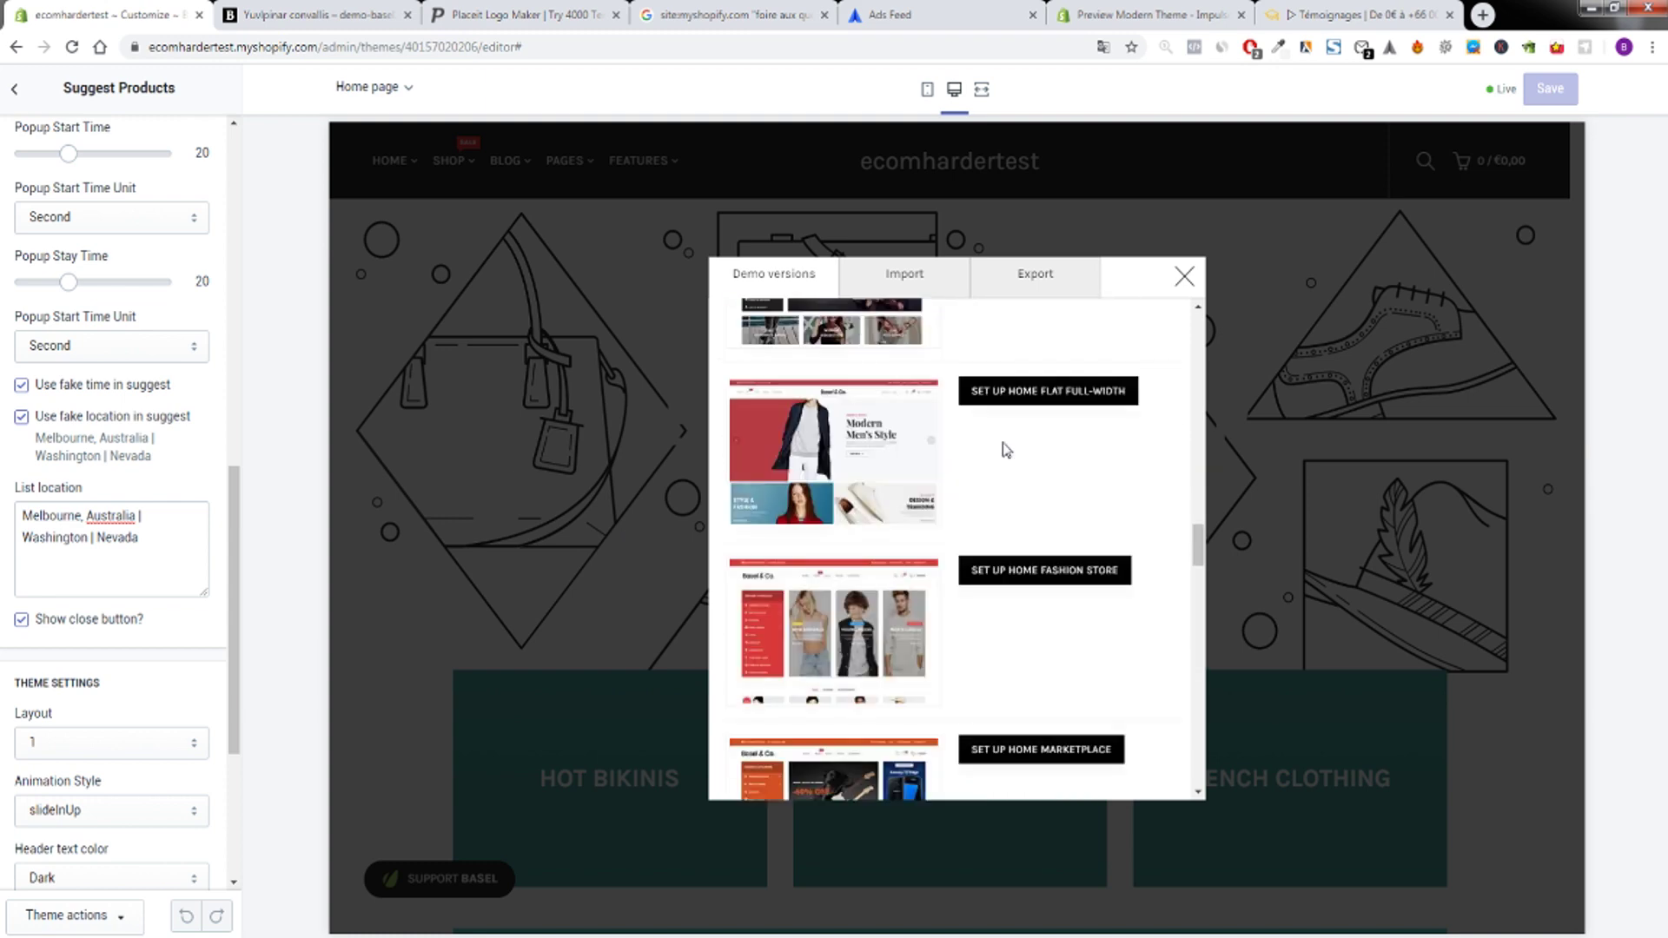
left_click(1026, 540)
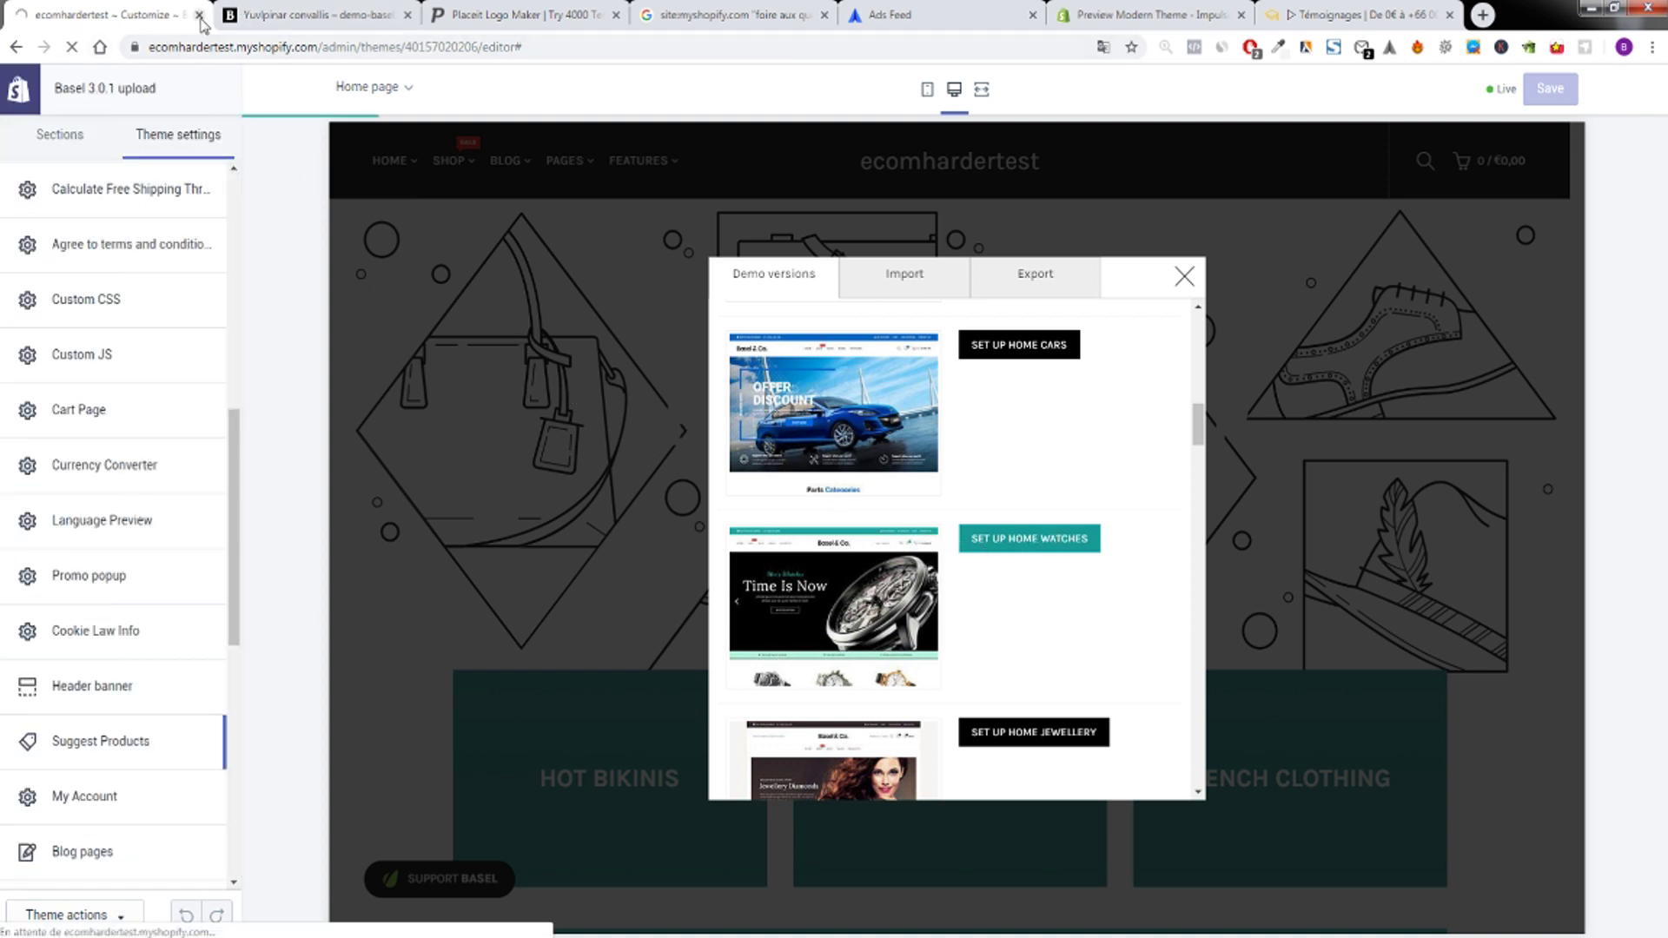
Switch to the Placeit logo maker, choose the Beauty industry and generate its logo templates.
left_click(257, 30)
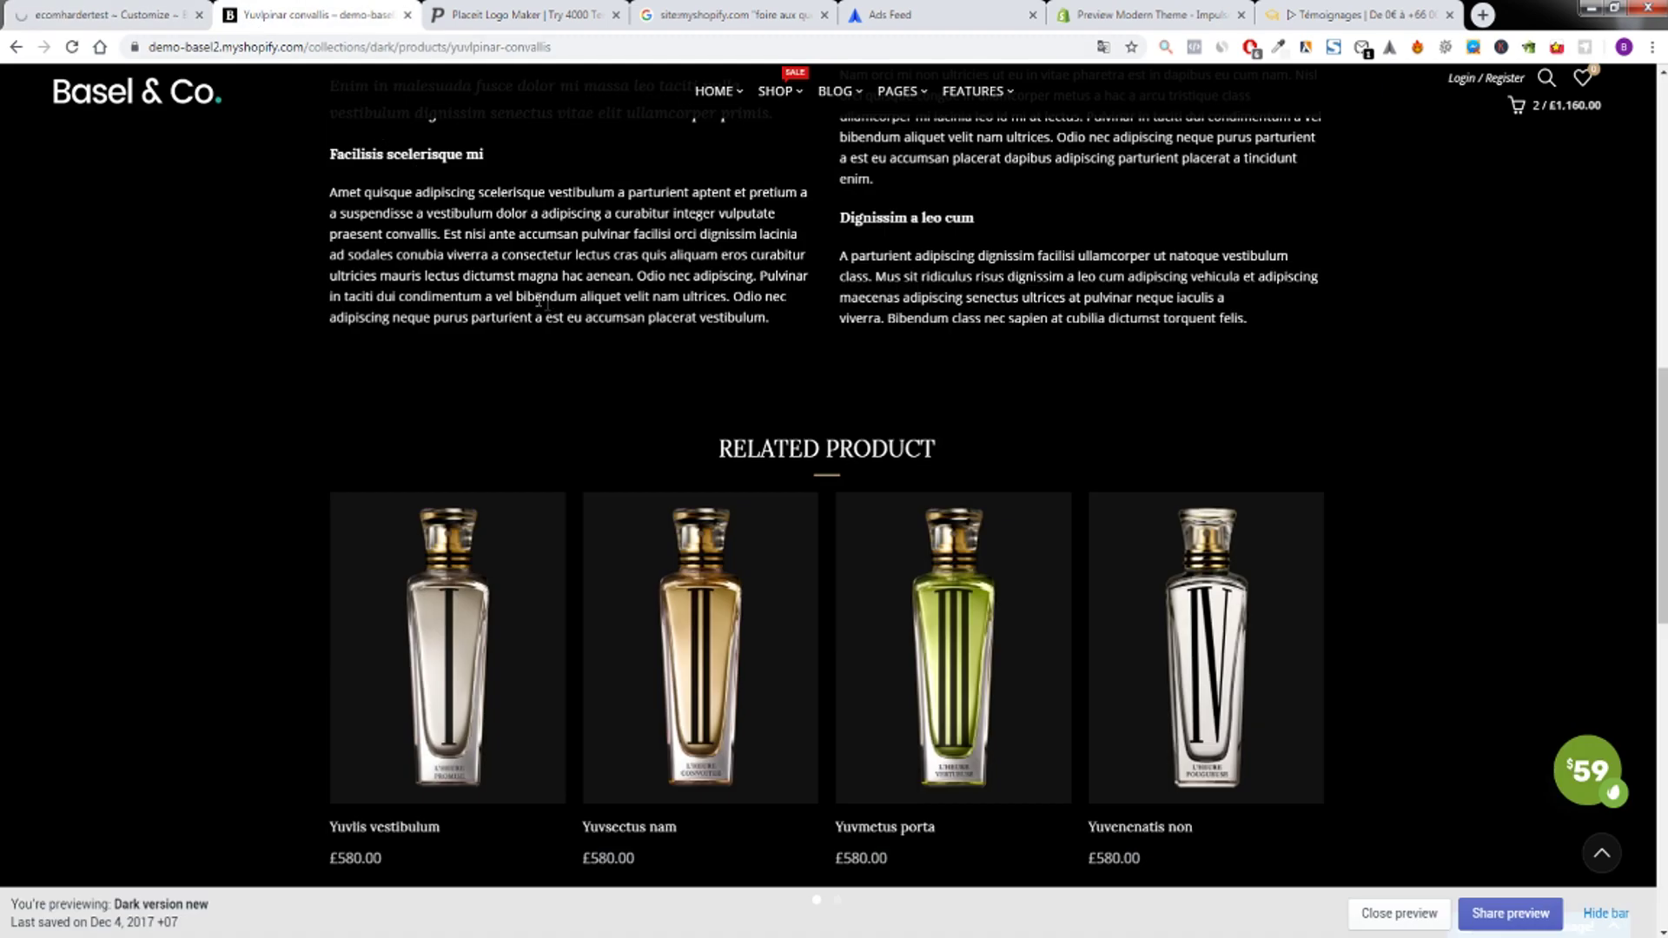
scroll(540, 300, "up", 10)
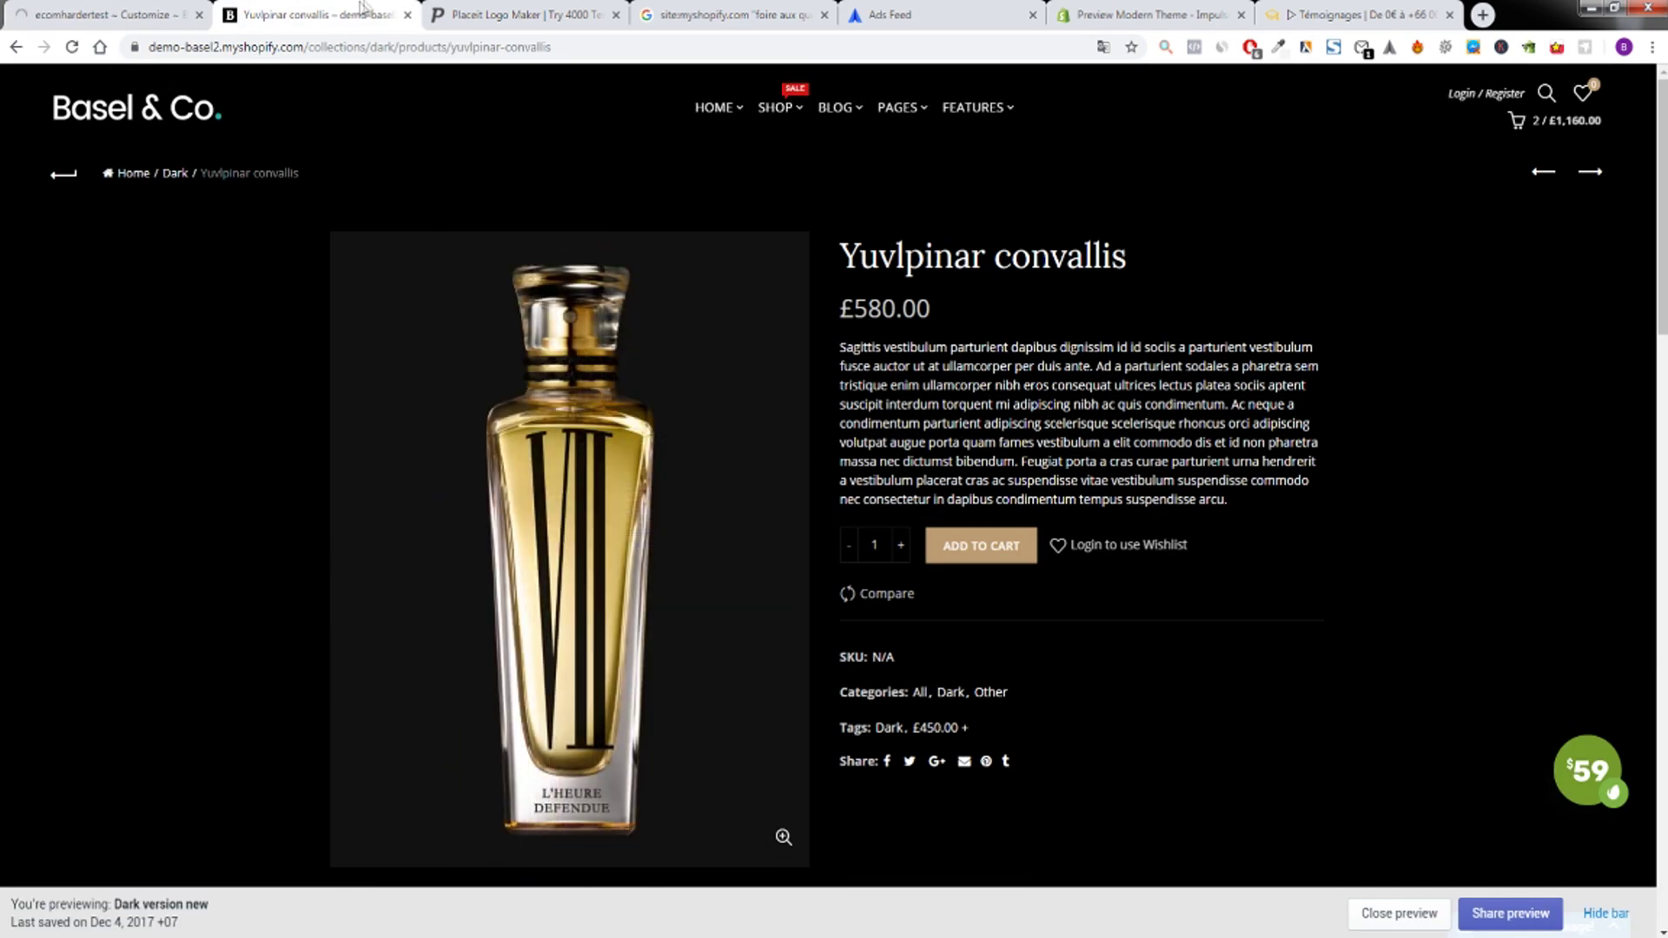
left_click(513, 15)
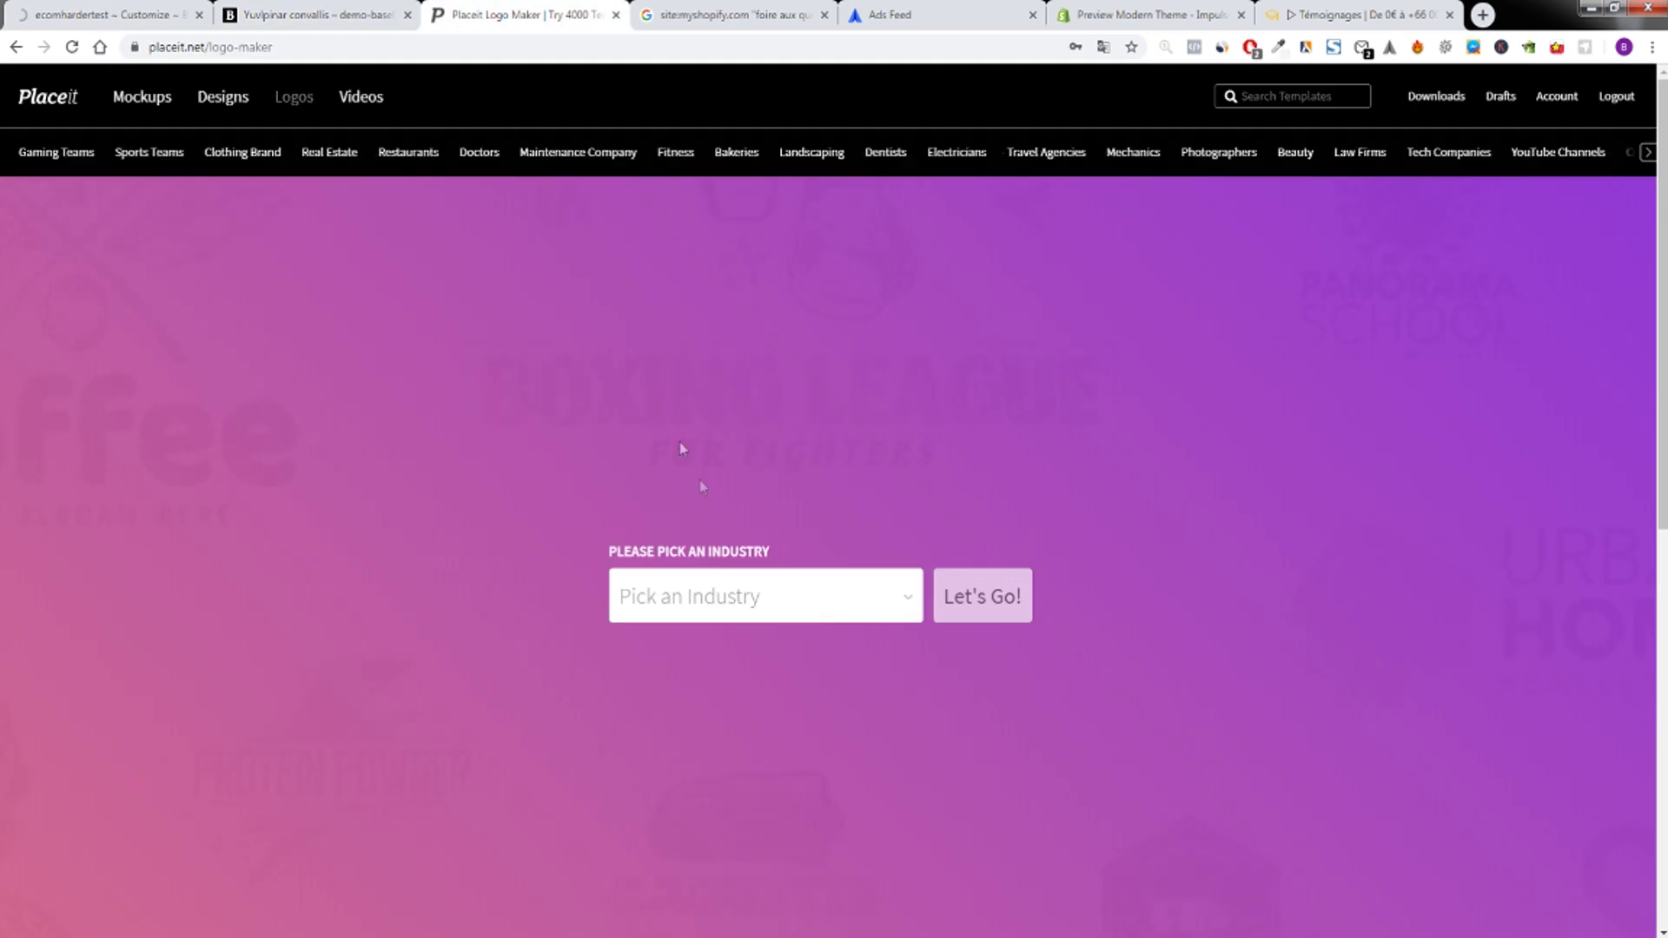
left_click(760, 608)
scroll(734, 644, "down", 1)
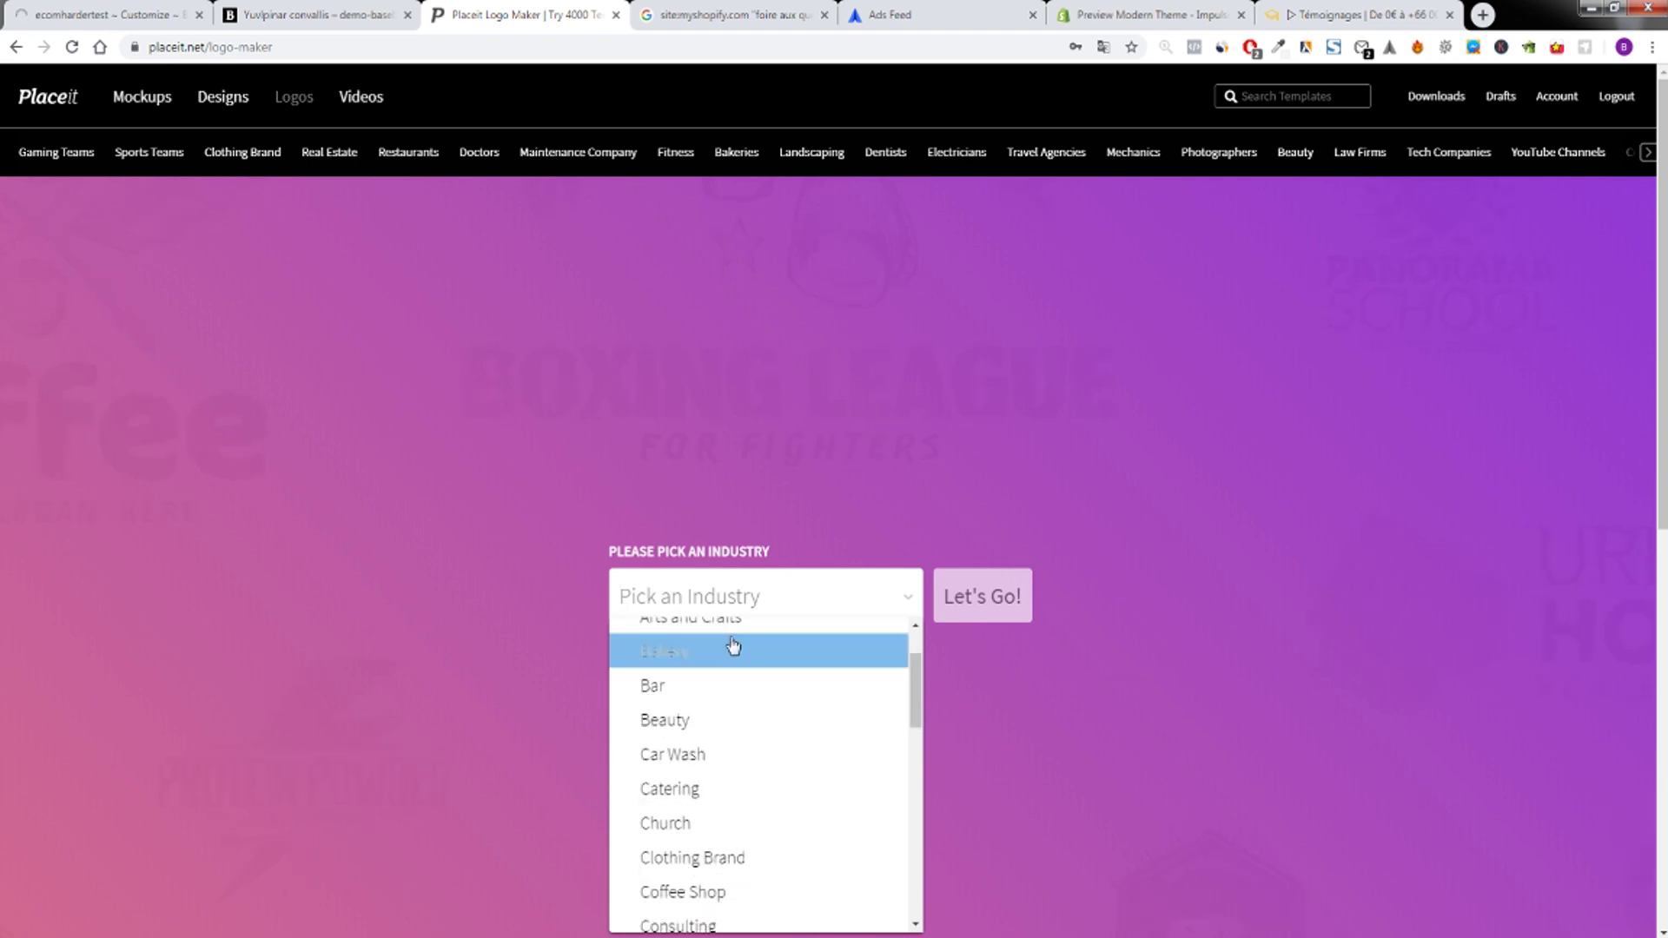
scroll(730, 653, "down", 2)
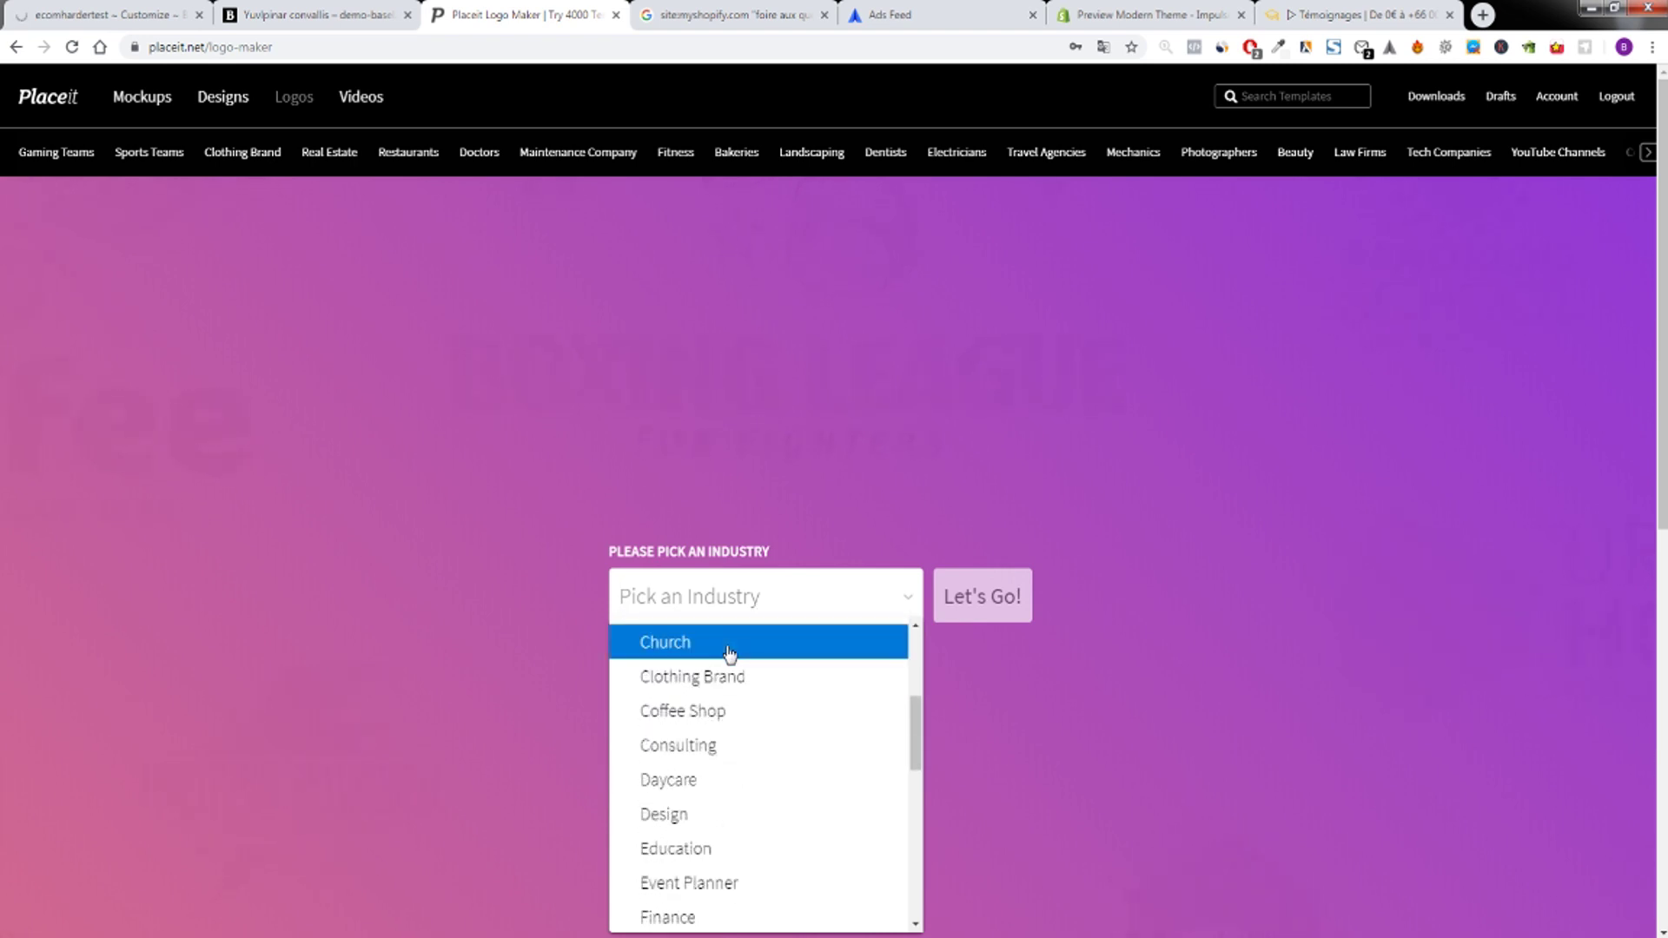
scroll(743, 665, "up", 4)
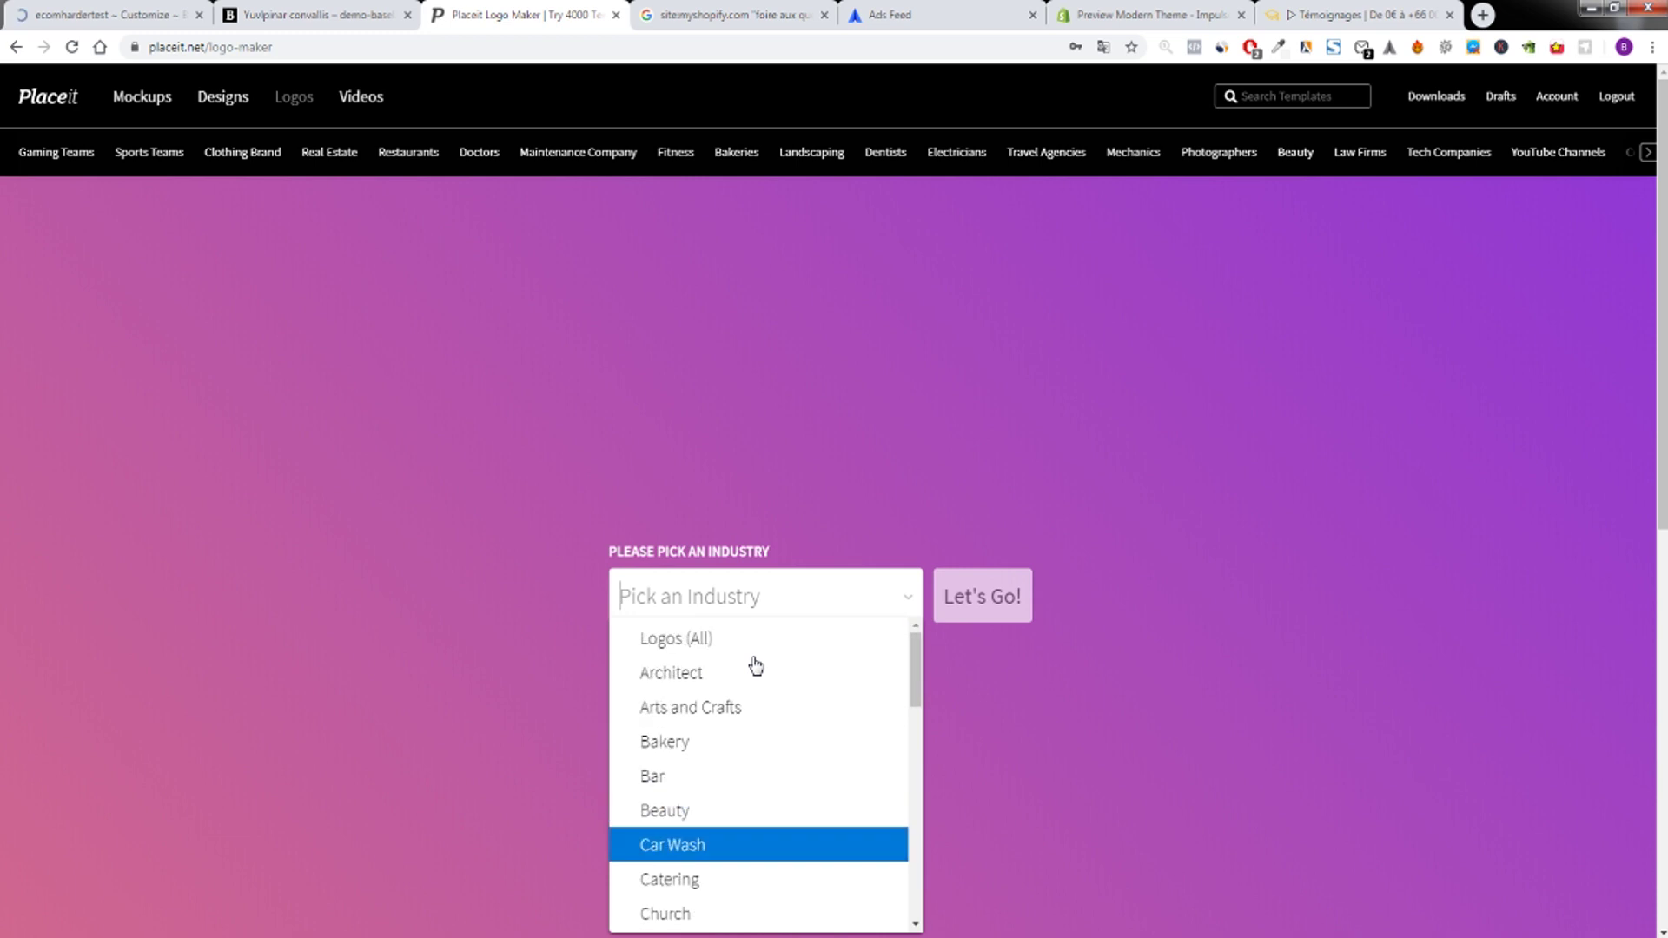
left_click(705, 810)
left_click(1012, 625)
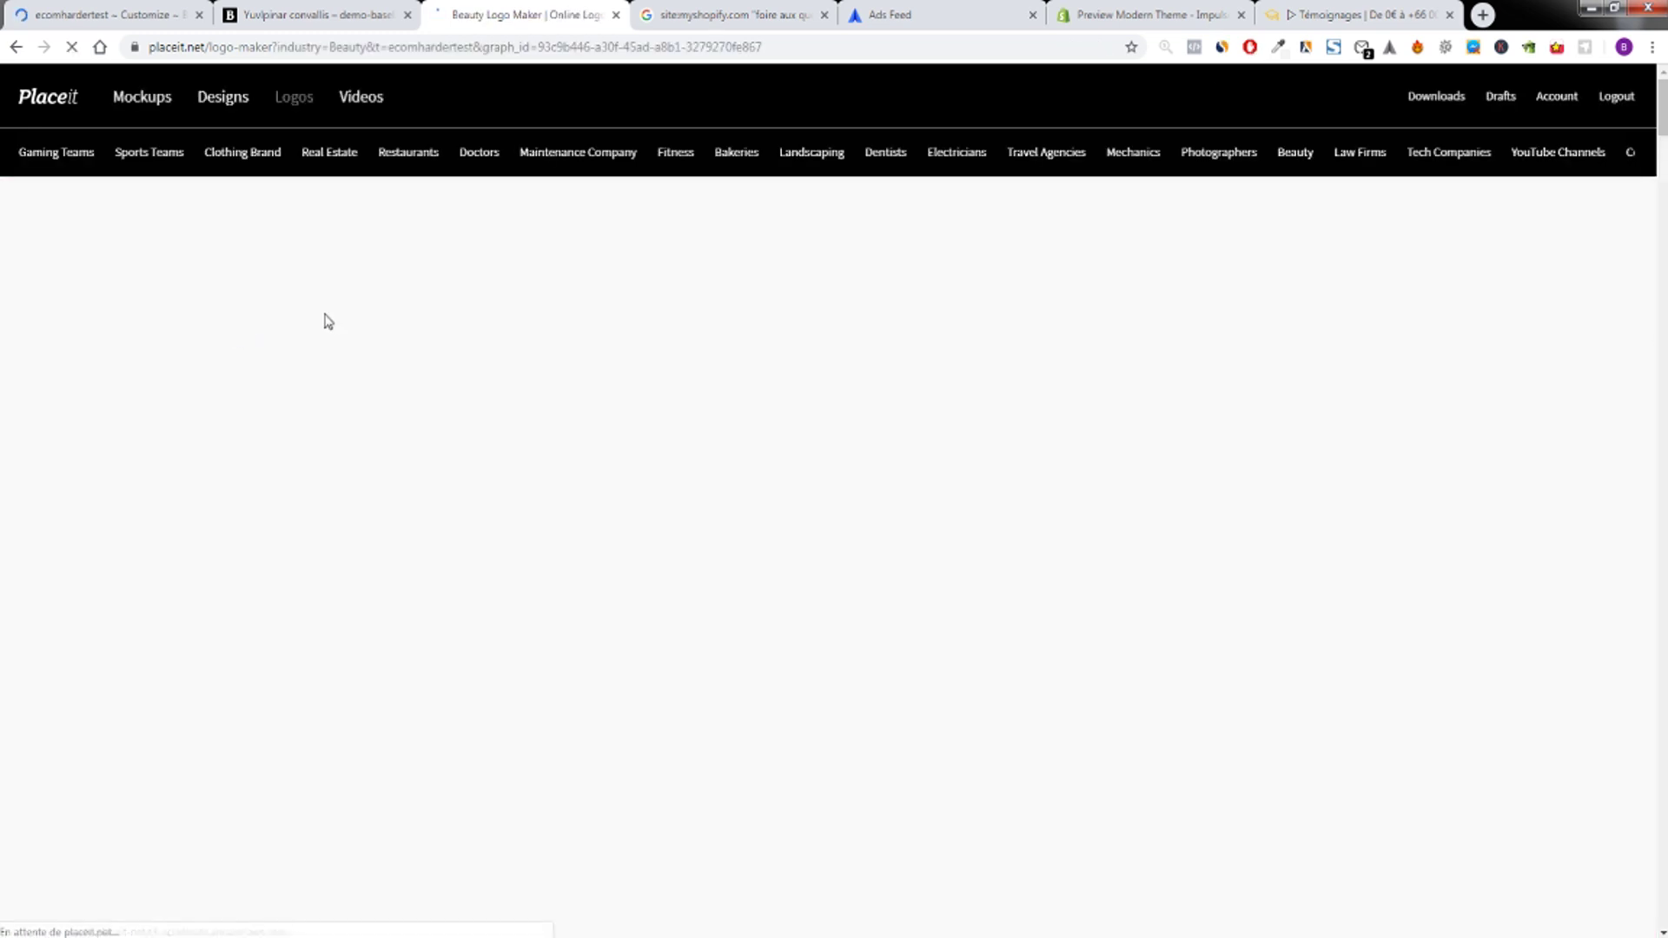
Sample the Add to Cart button's colour on the Yuvlpinar convallis page with the browser's eyedropper extension.
left_click(339, 15)
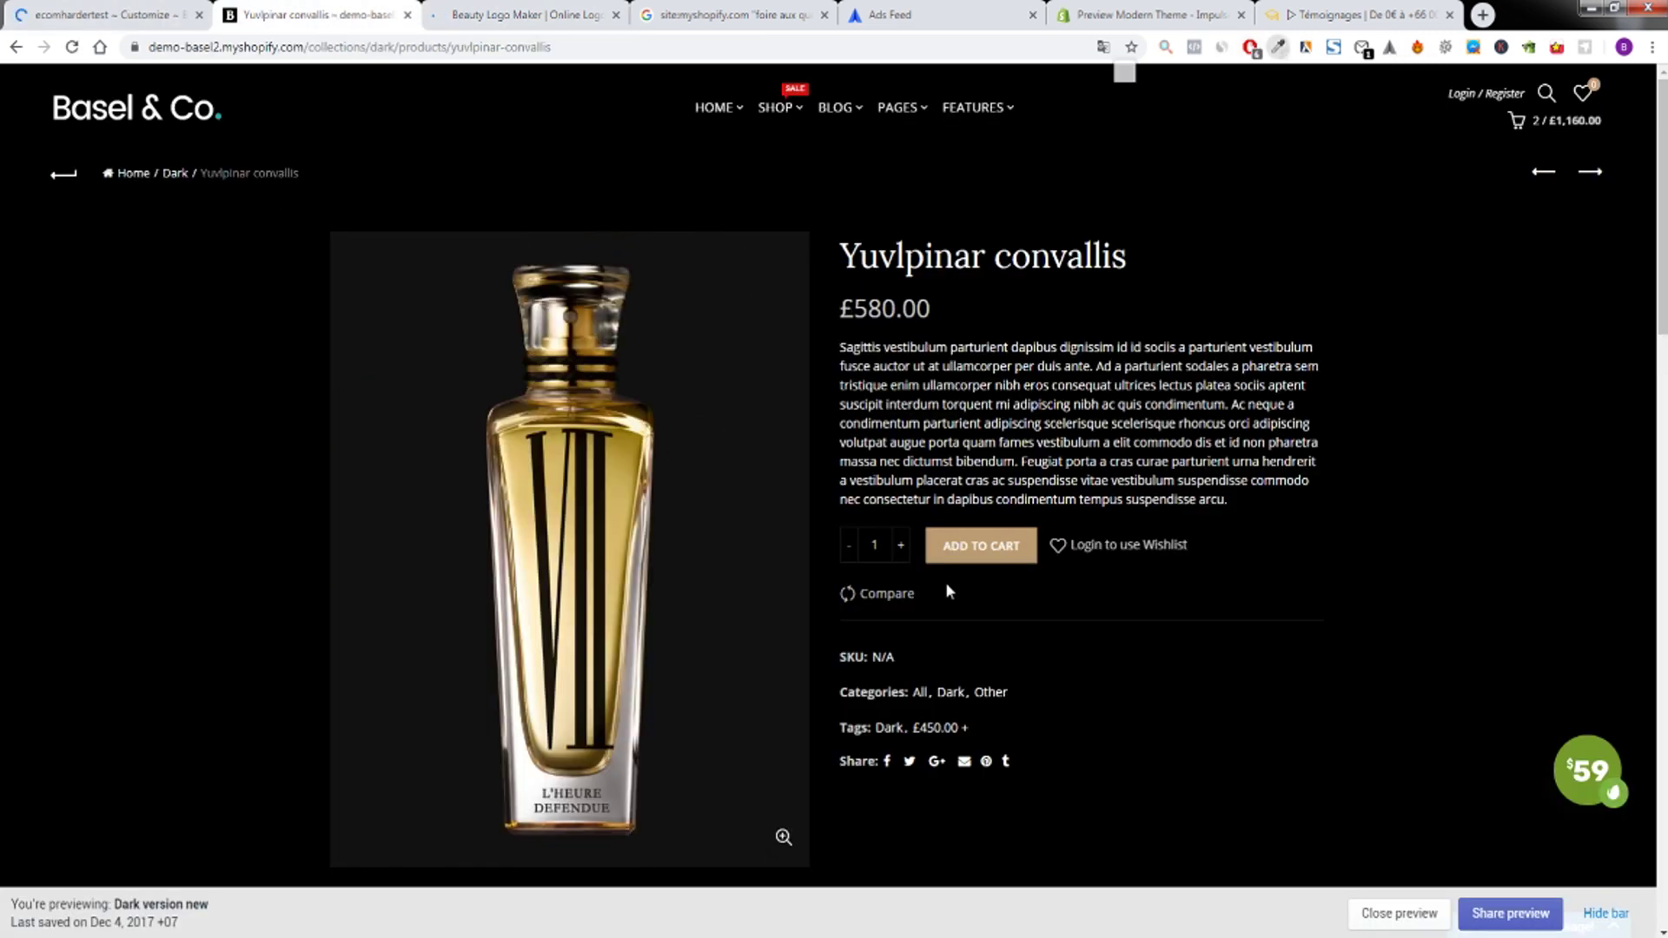
left_click(1278, 47)
left_click(1199, 70)
left_click(981, 591)
Set the Placeit logo's second colour to #BC9C72 and its first colour to black.
left_click(556, 15)
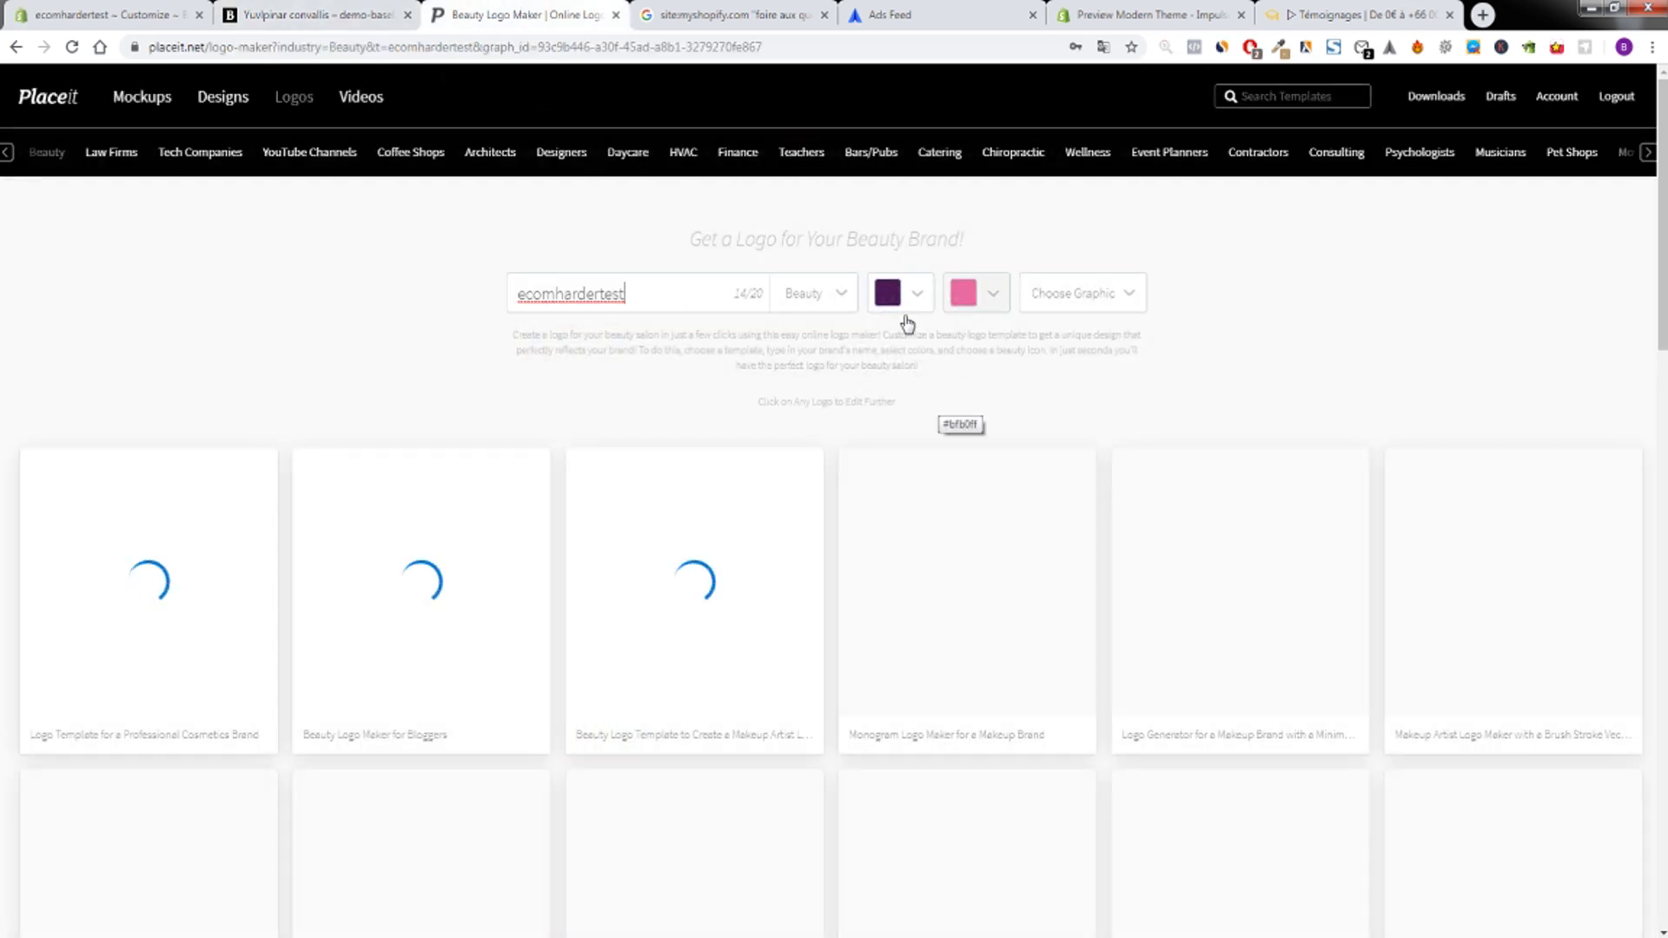
left_click(964, 298)
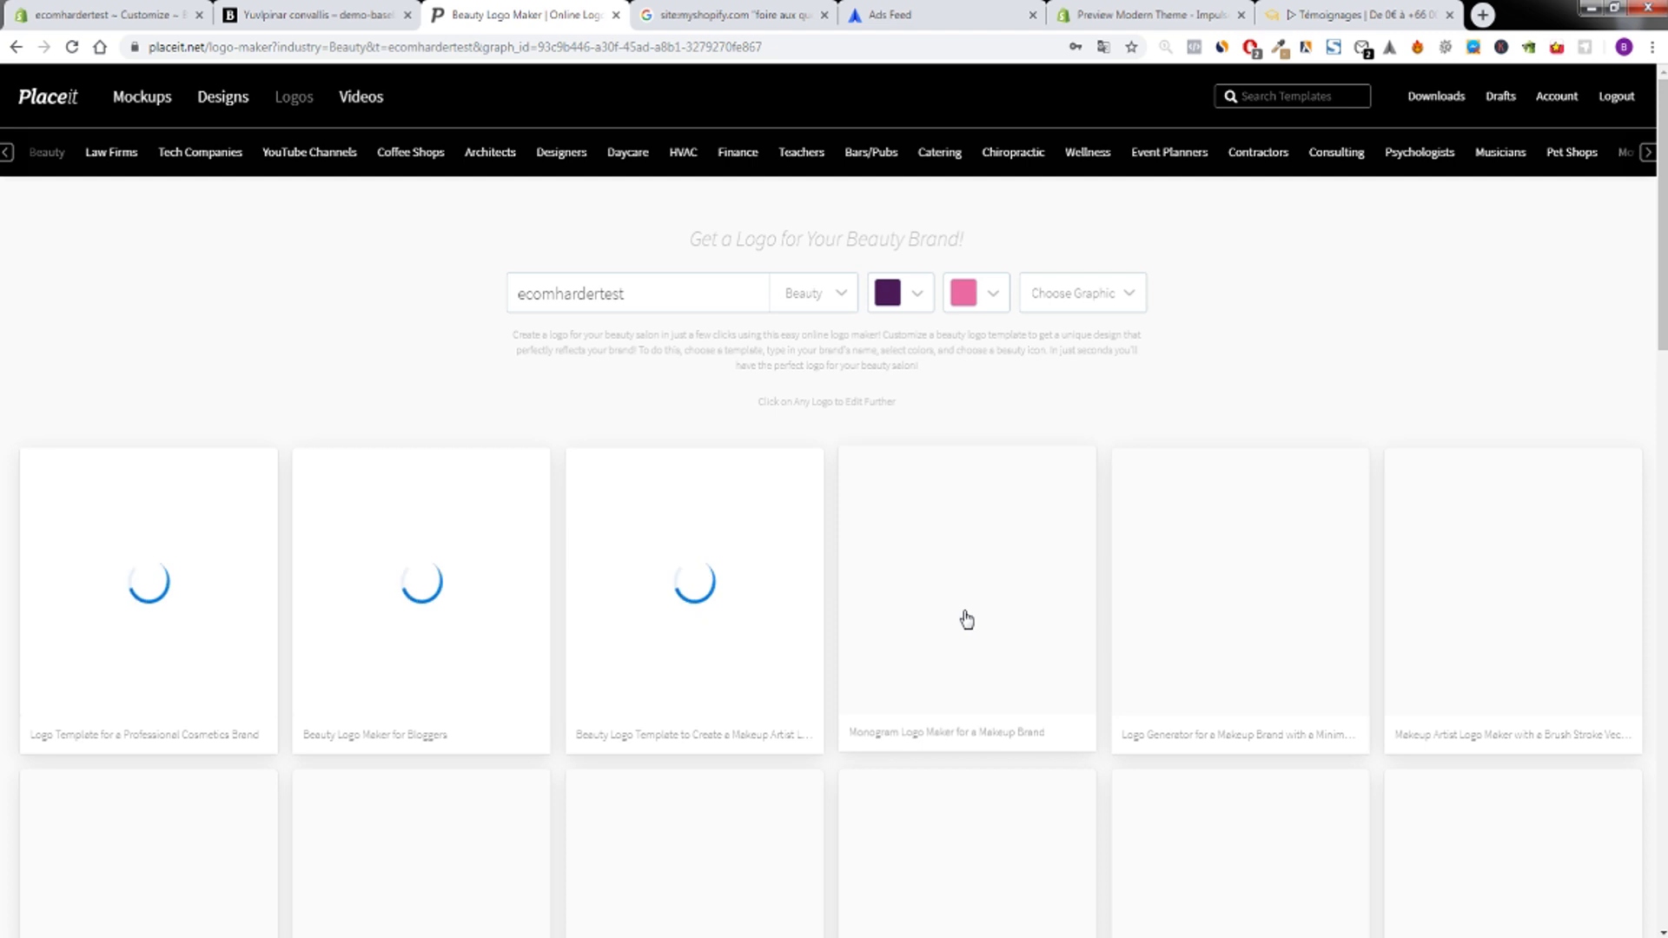
left_click(990, 303)
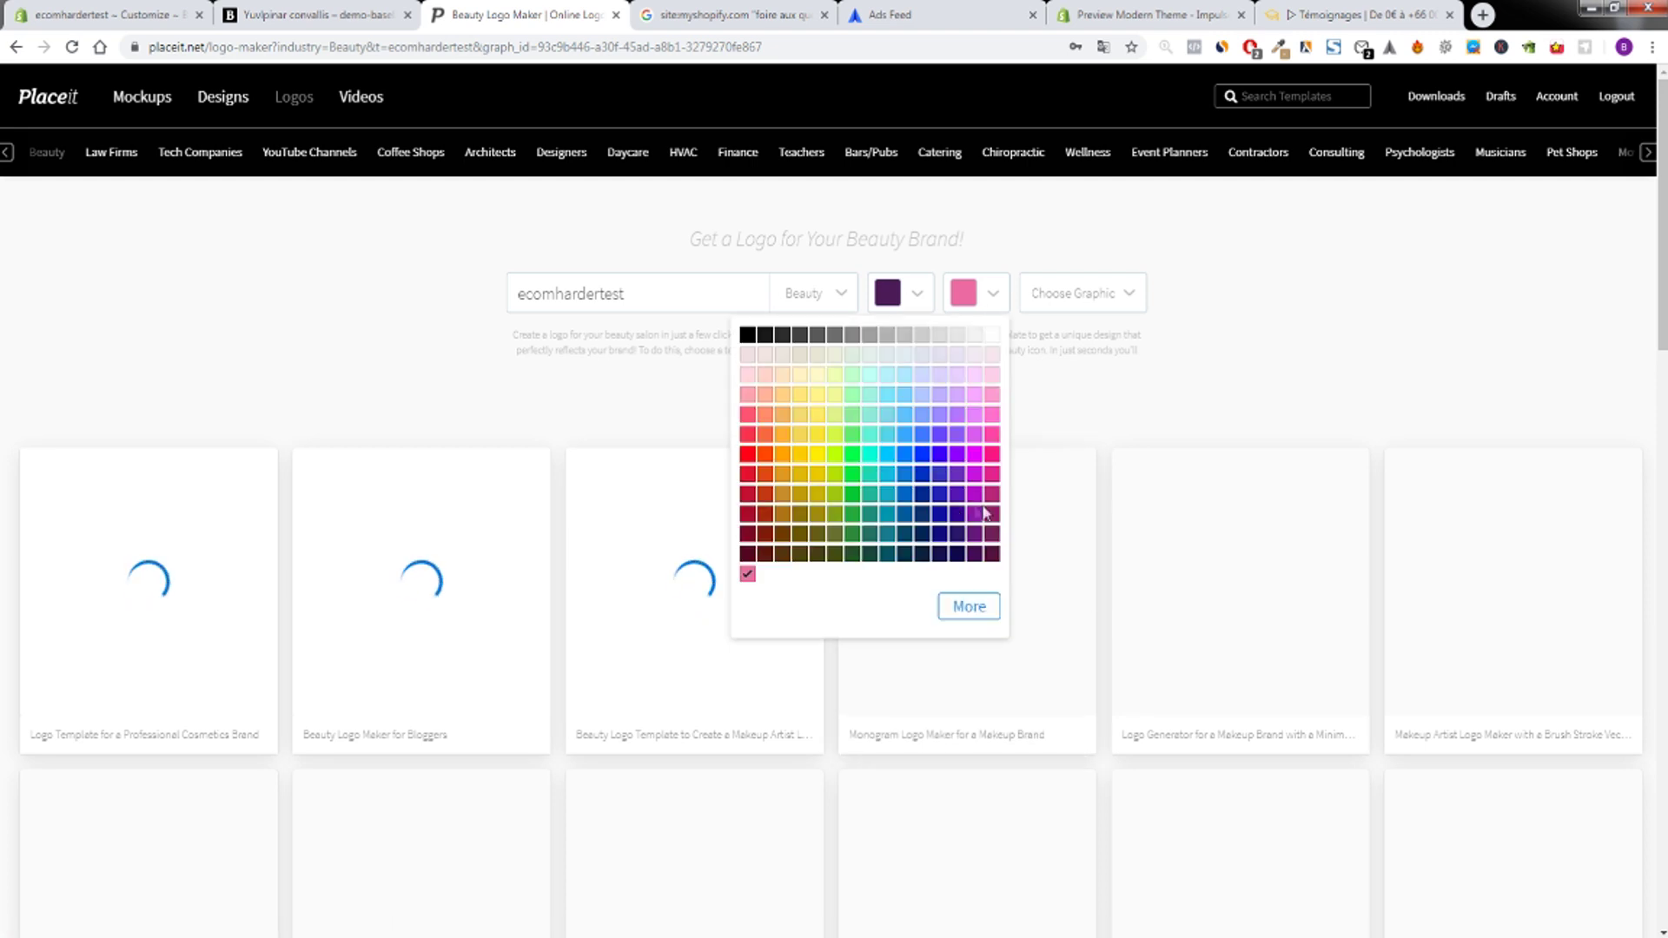
left_click(970, 612)
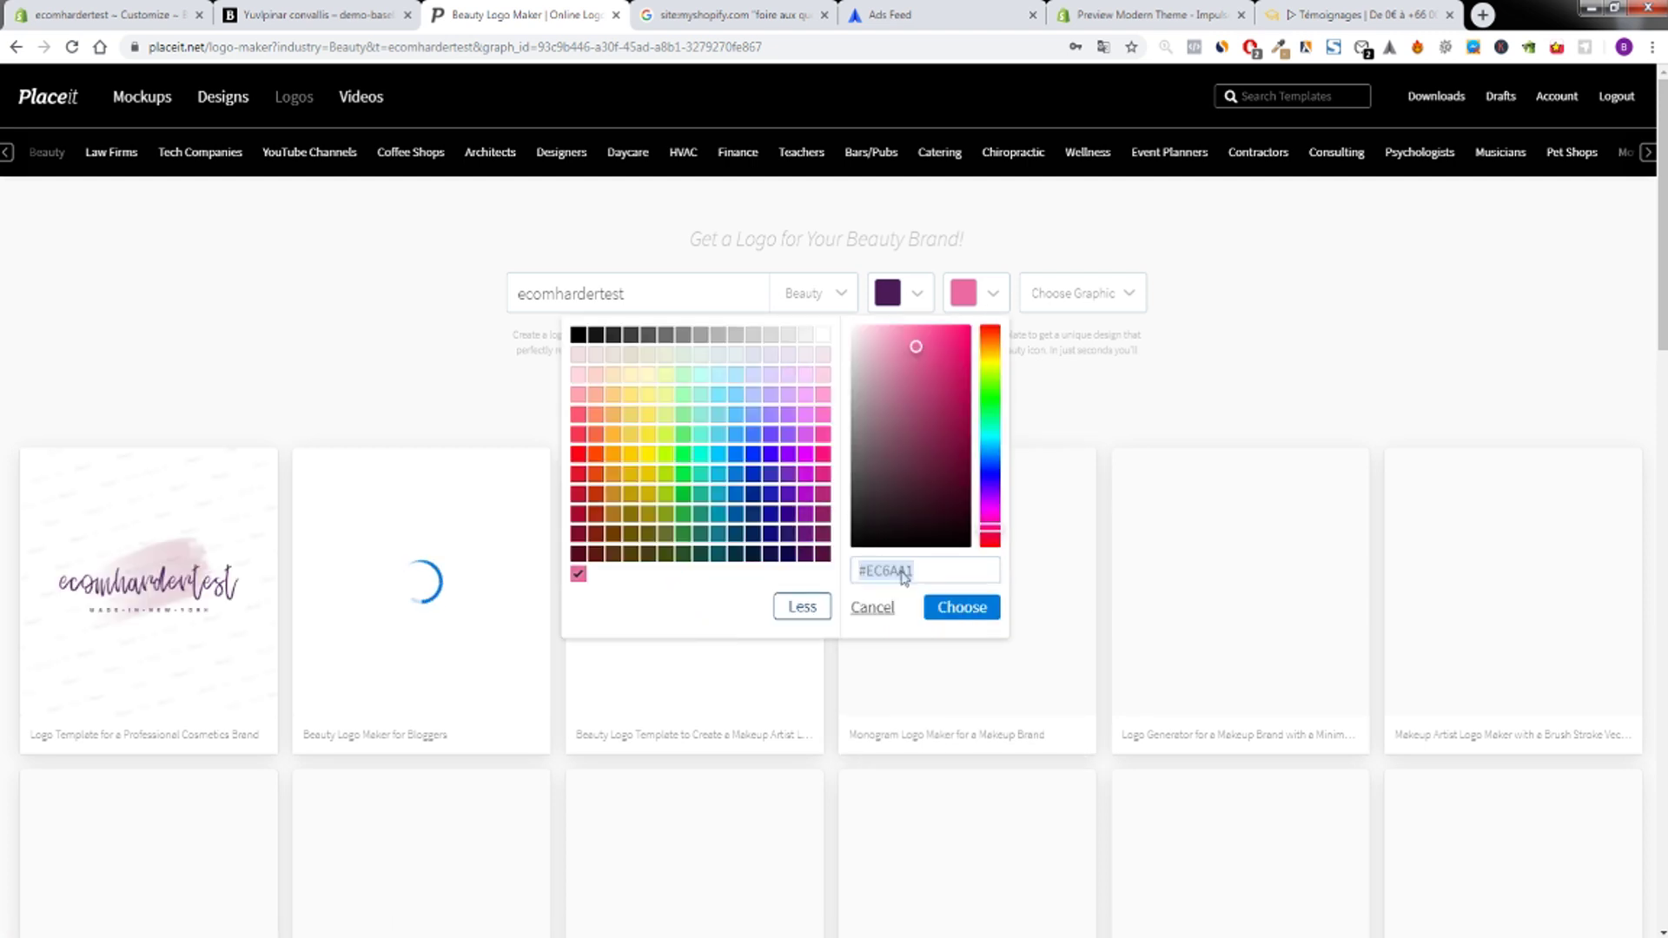
type("#BC9C72")
left_click(956, 607)
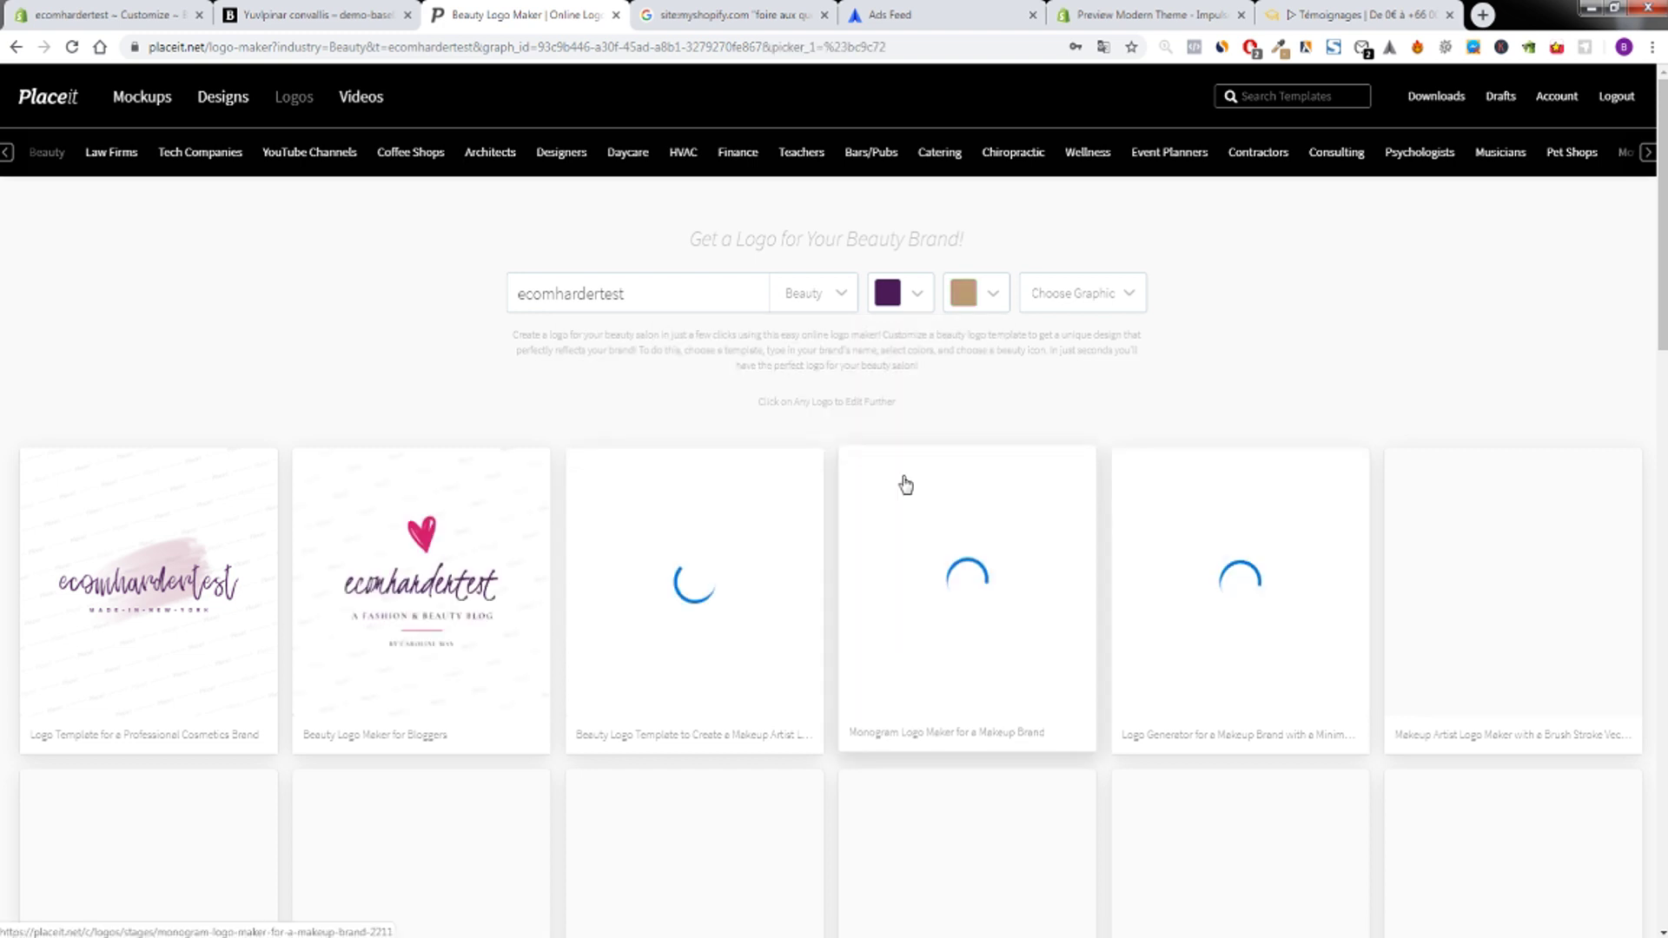
left_click(888, 292)
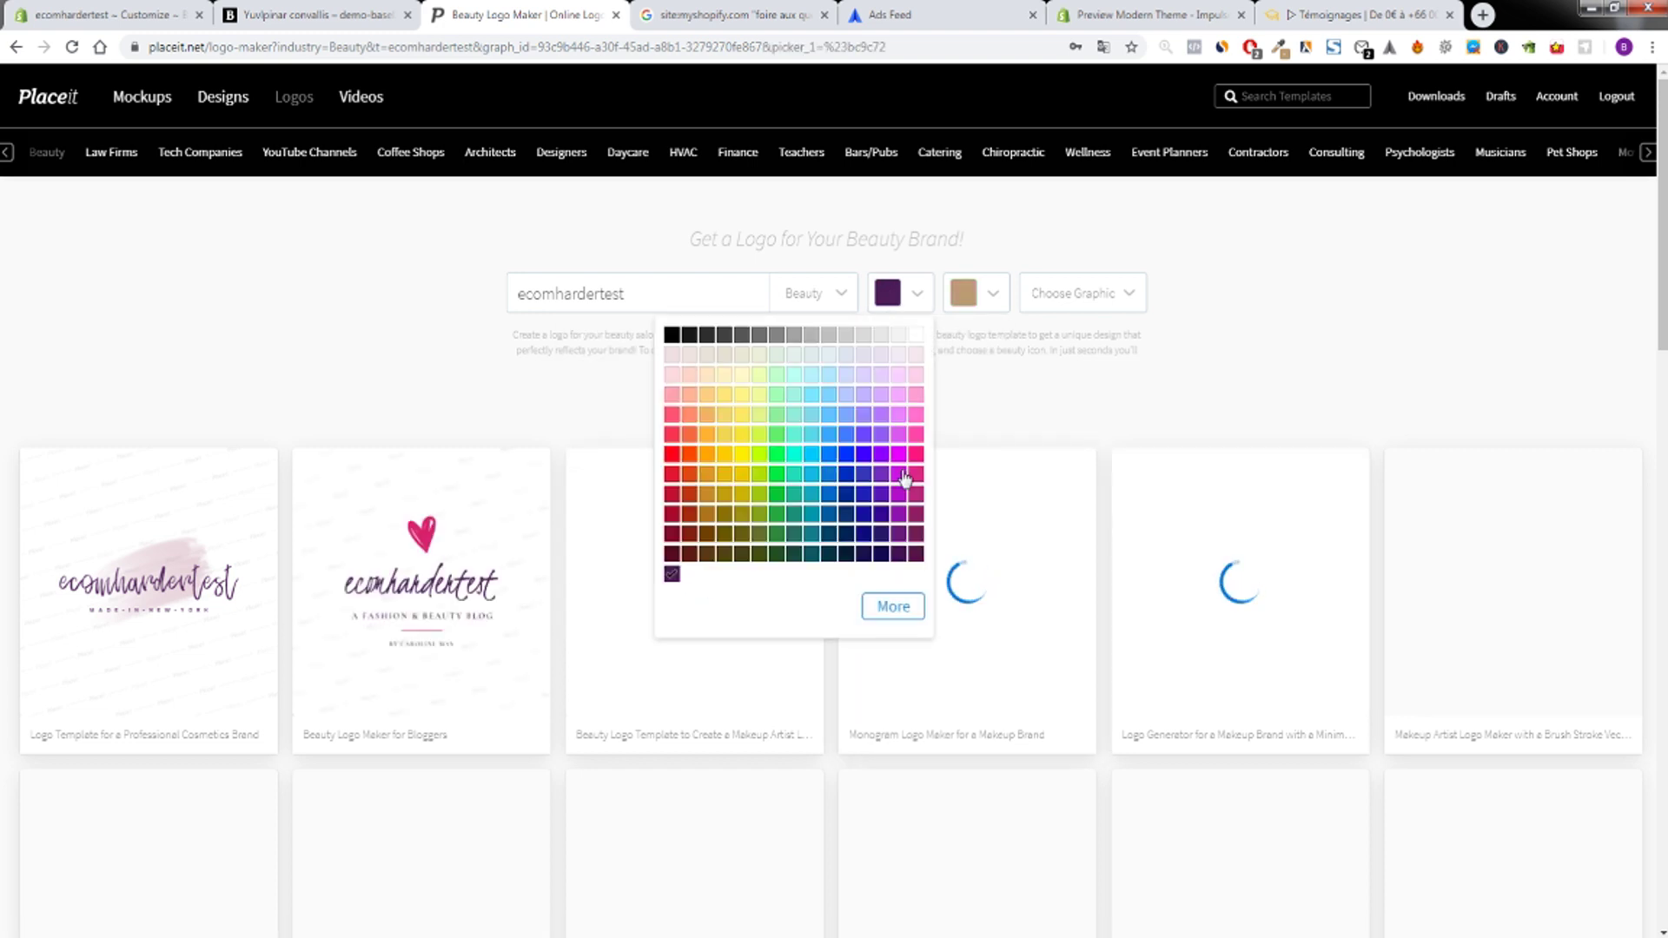
left_click(672, 335)
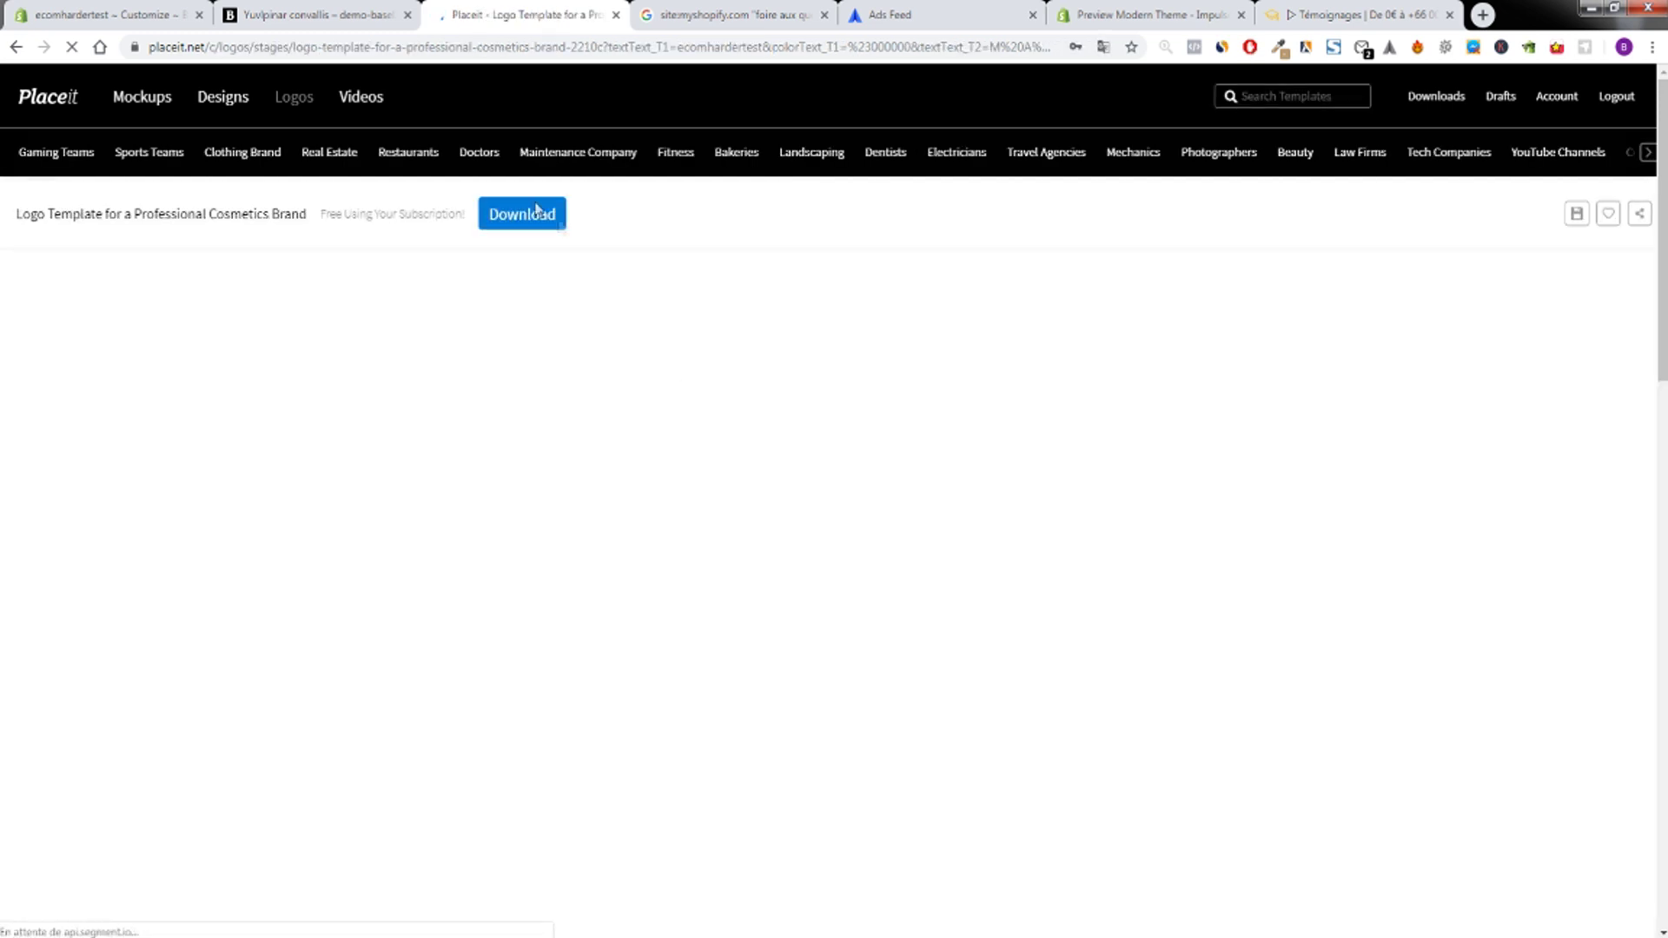
Bring up the download offer for the Professional Cosmetics Brand logo template and examine its file details.
left_click(533, 215)
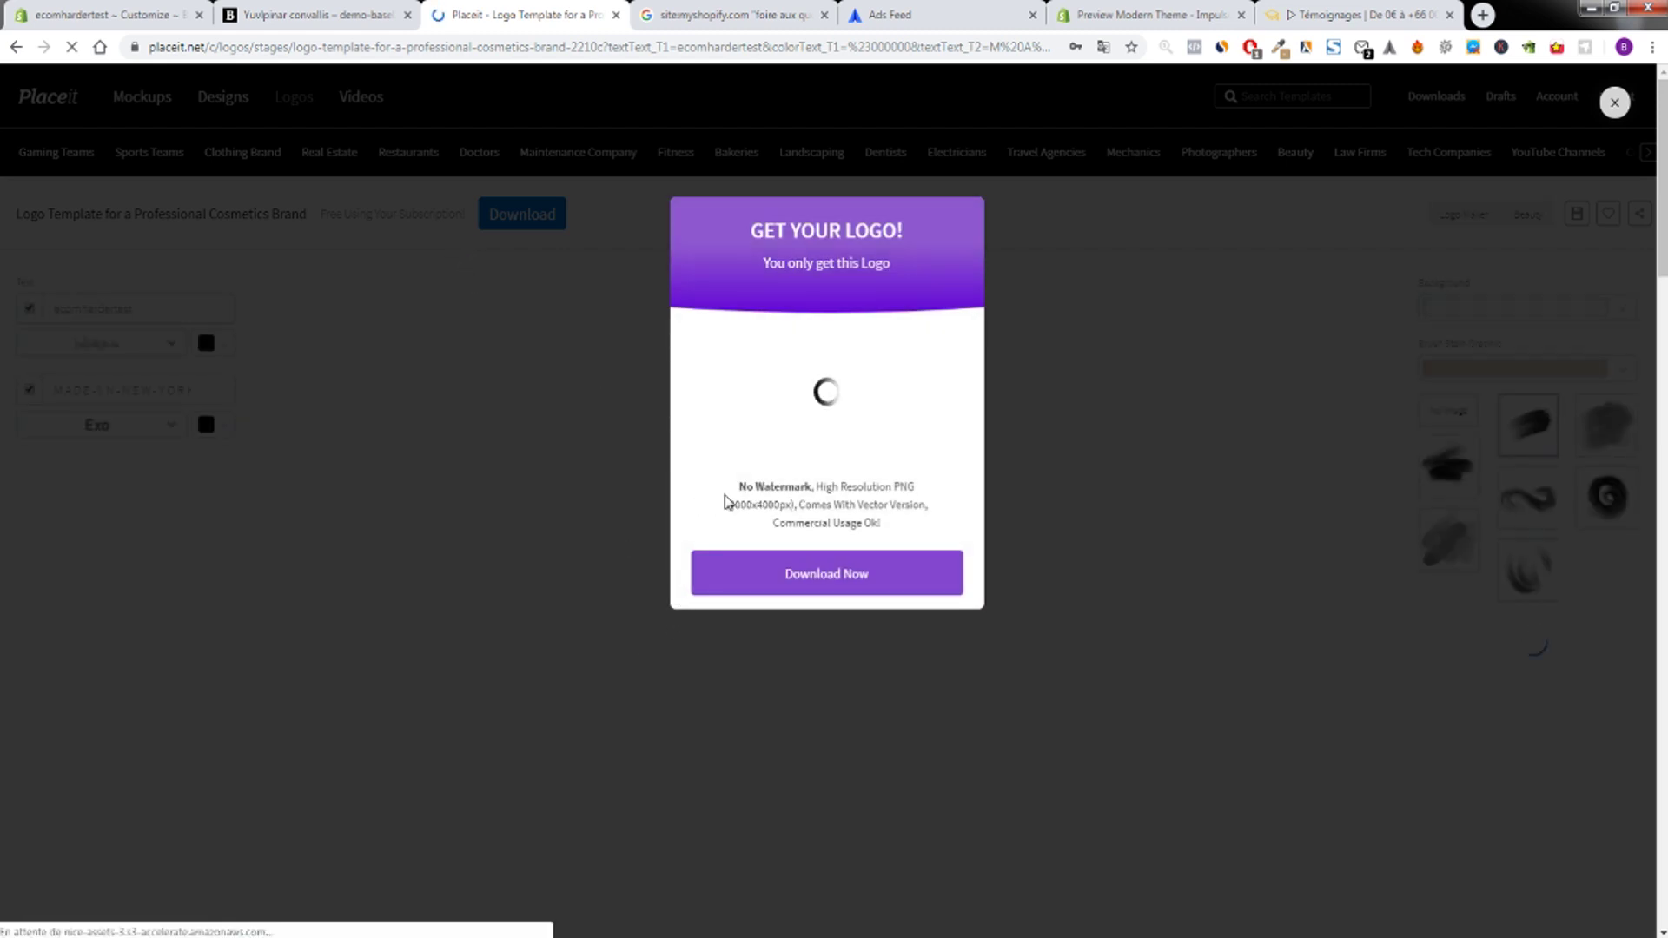
mouse_move(541, 932)
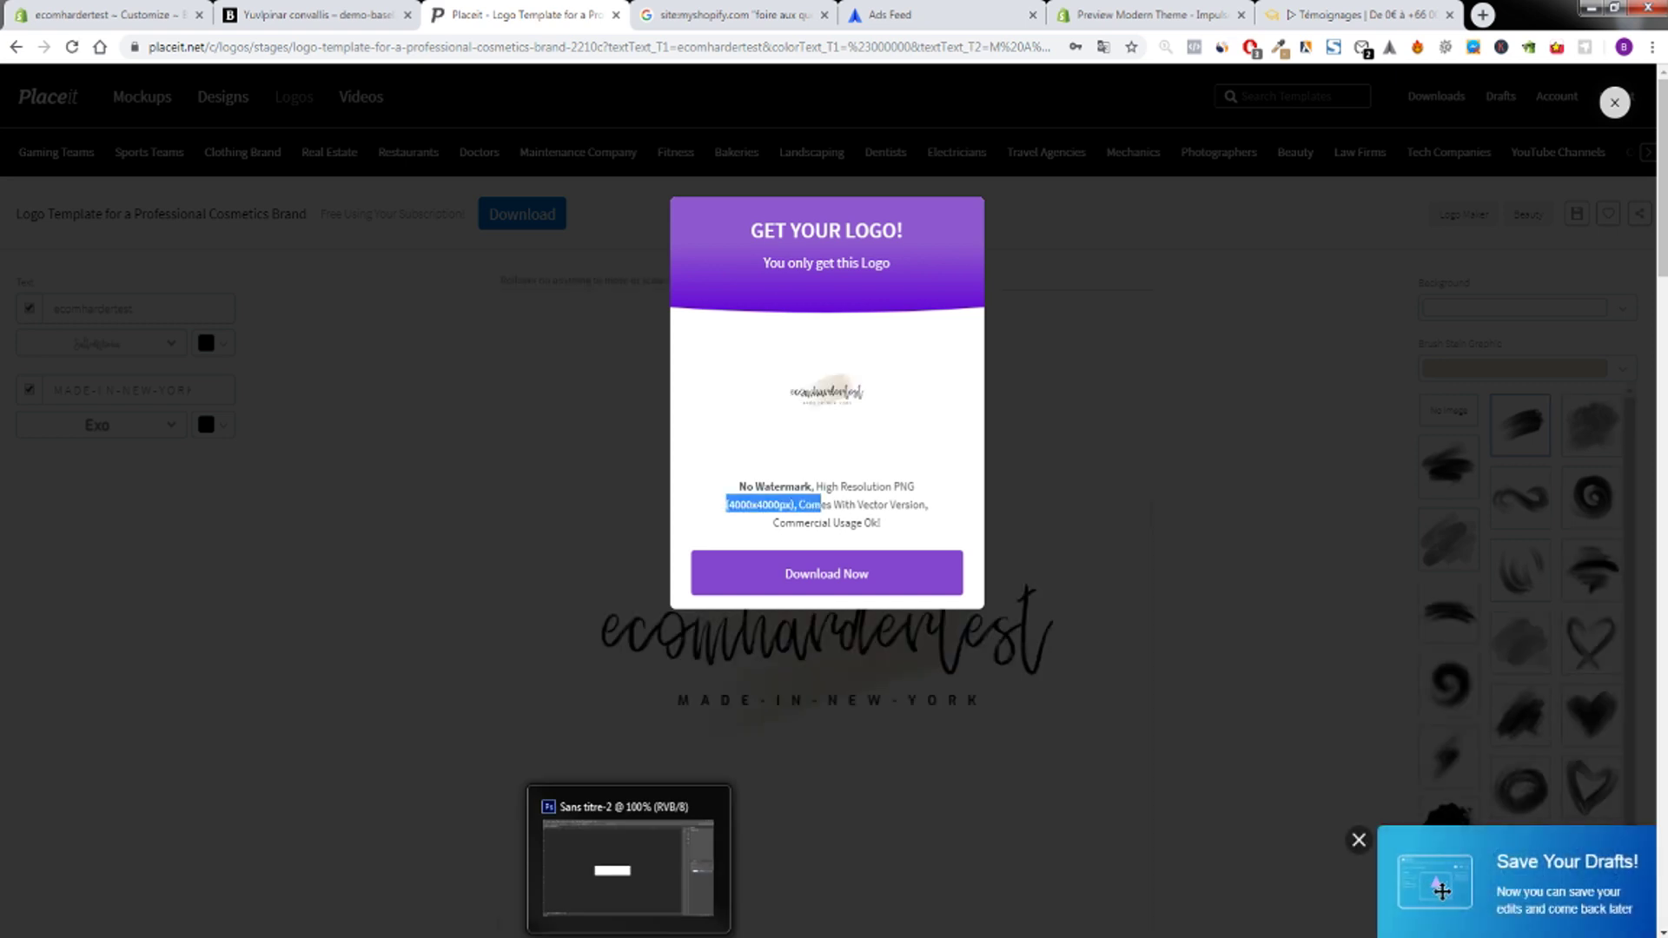
left_click(631, 786)
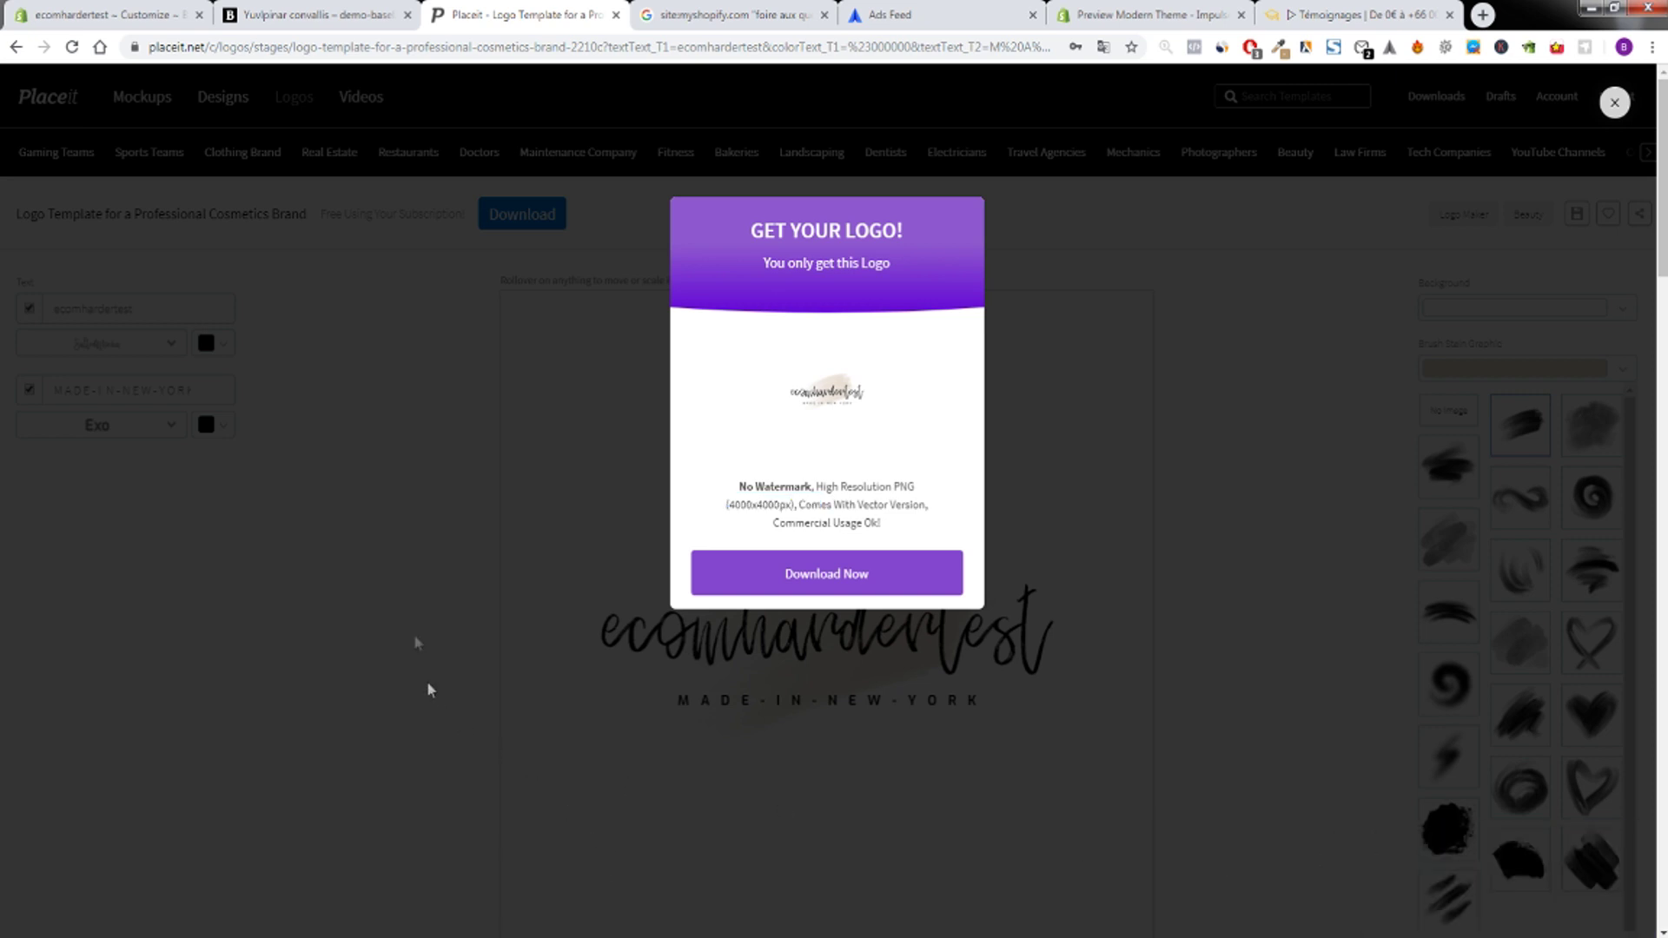
left_click(294, 14)
left_click_drag(134, 116, 209, 174)
right_click(135, 107)
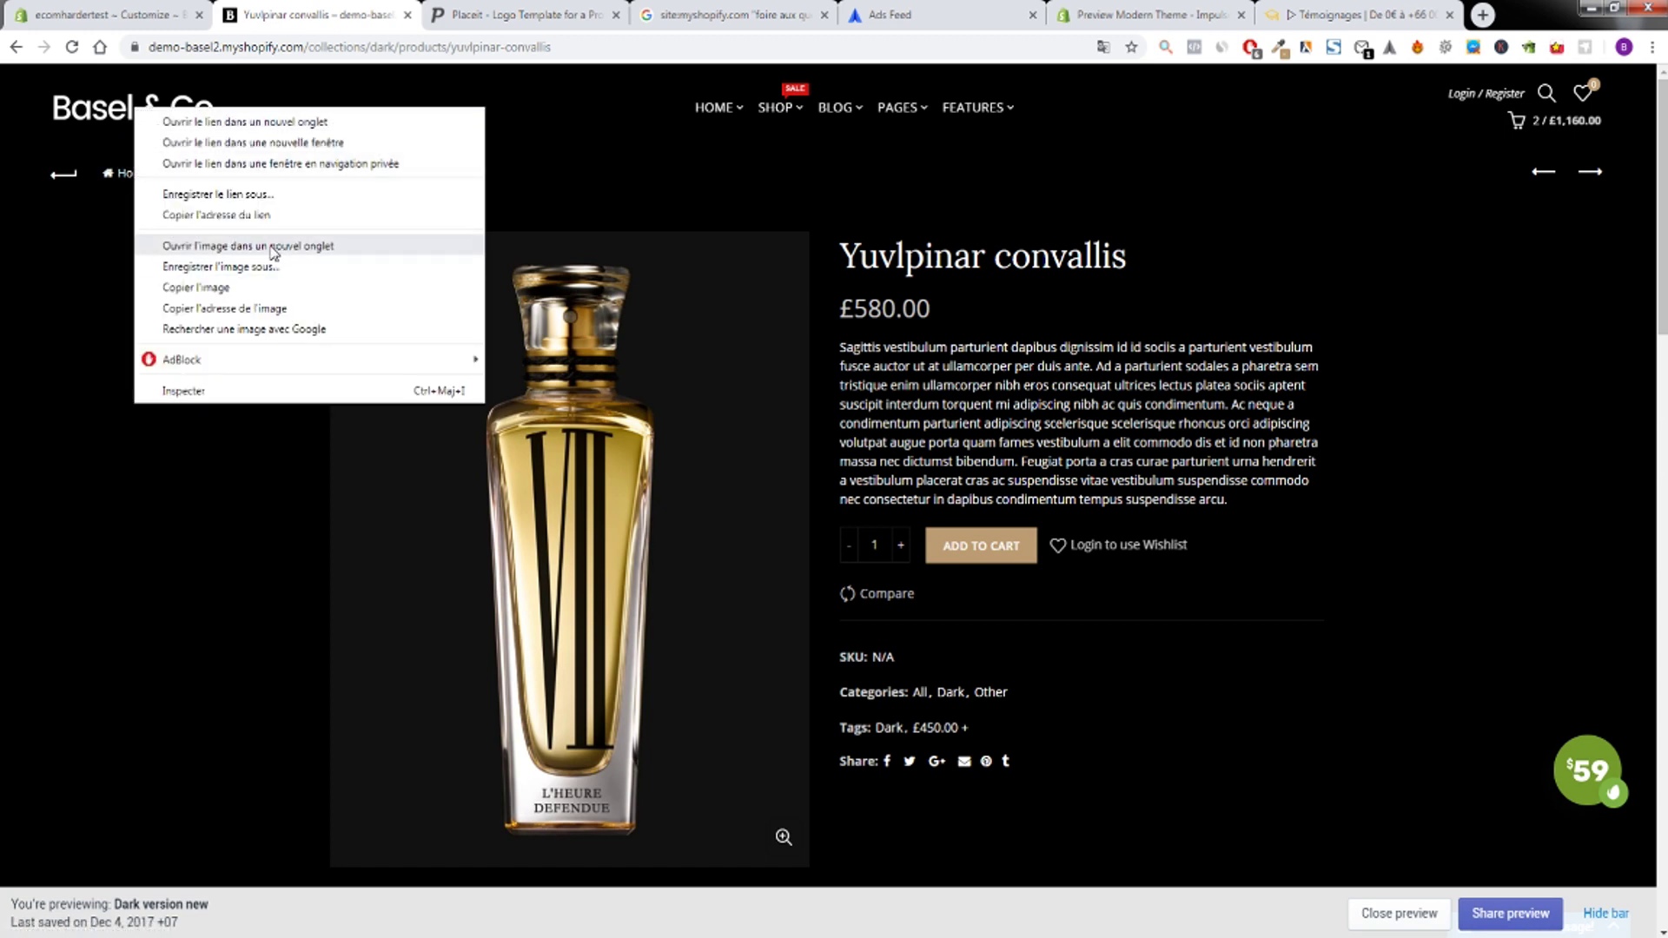
left_click(277, 246)
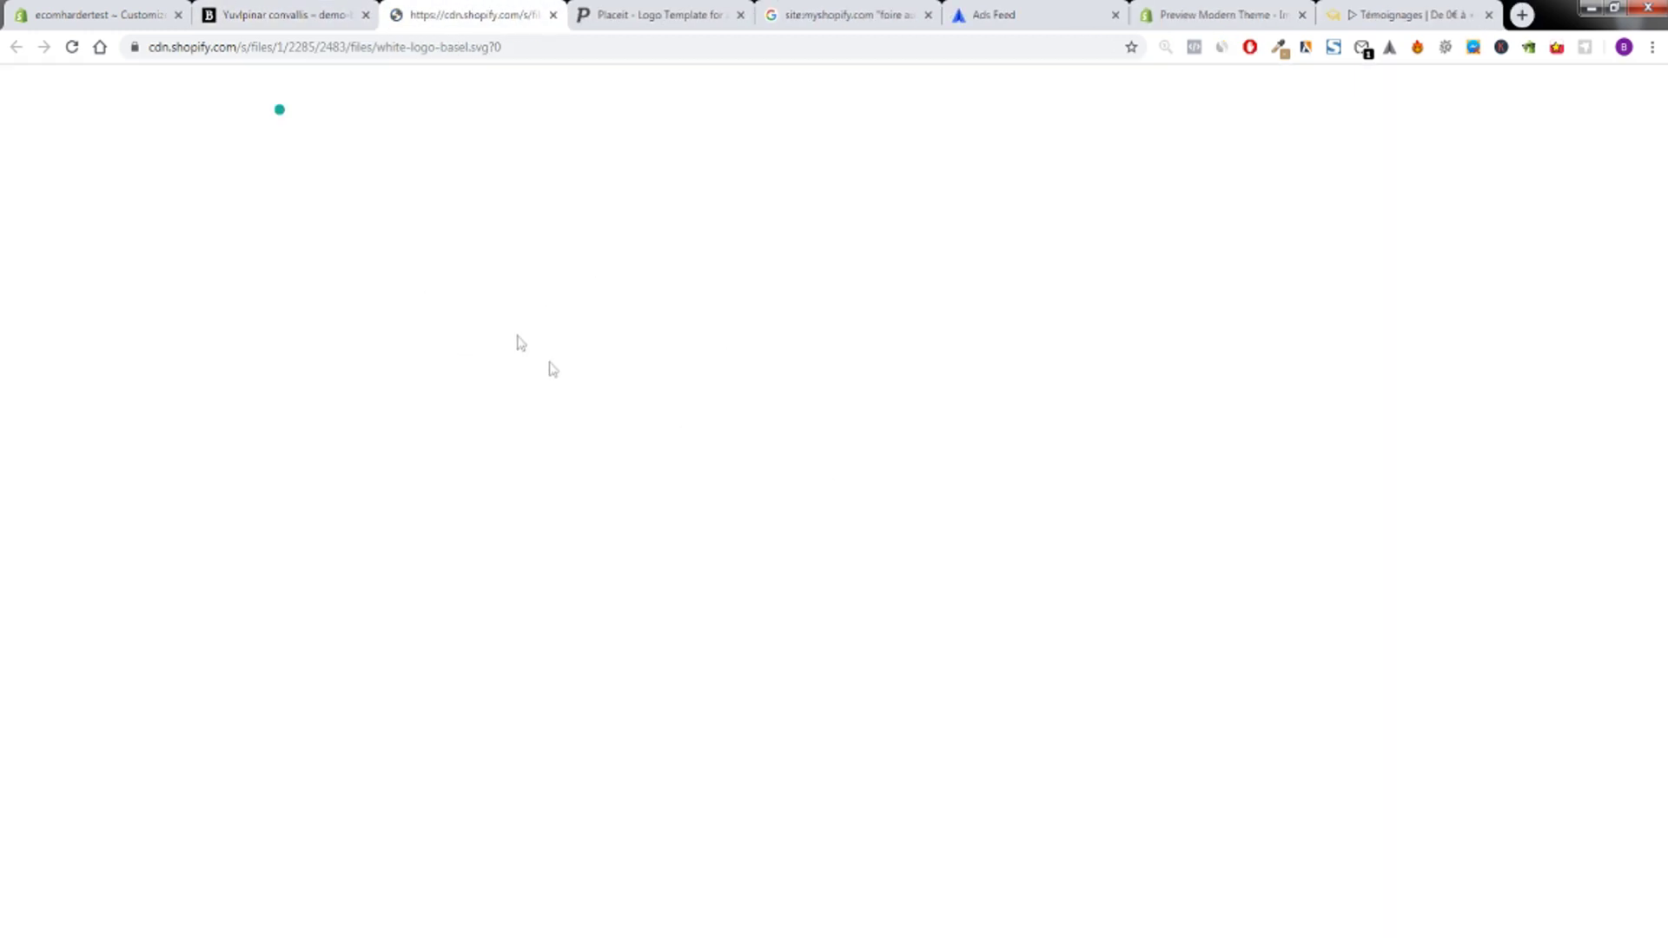
right_click(229, 96)
left_click(300, 180)
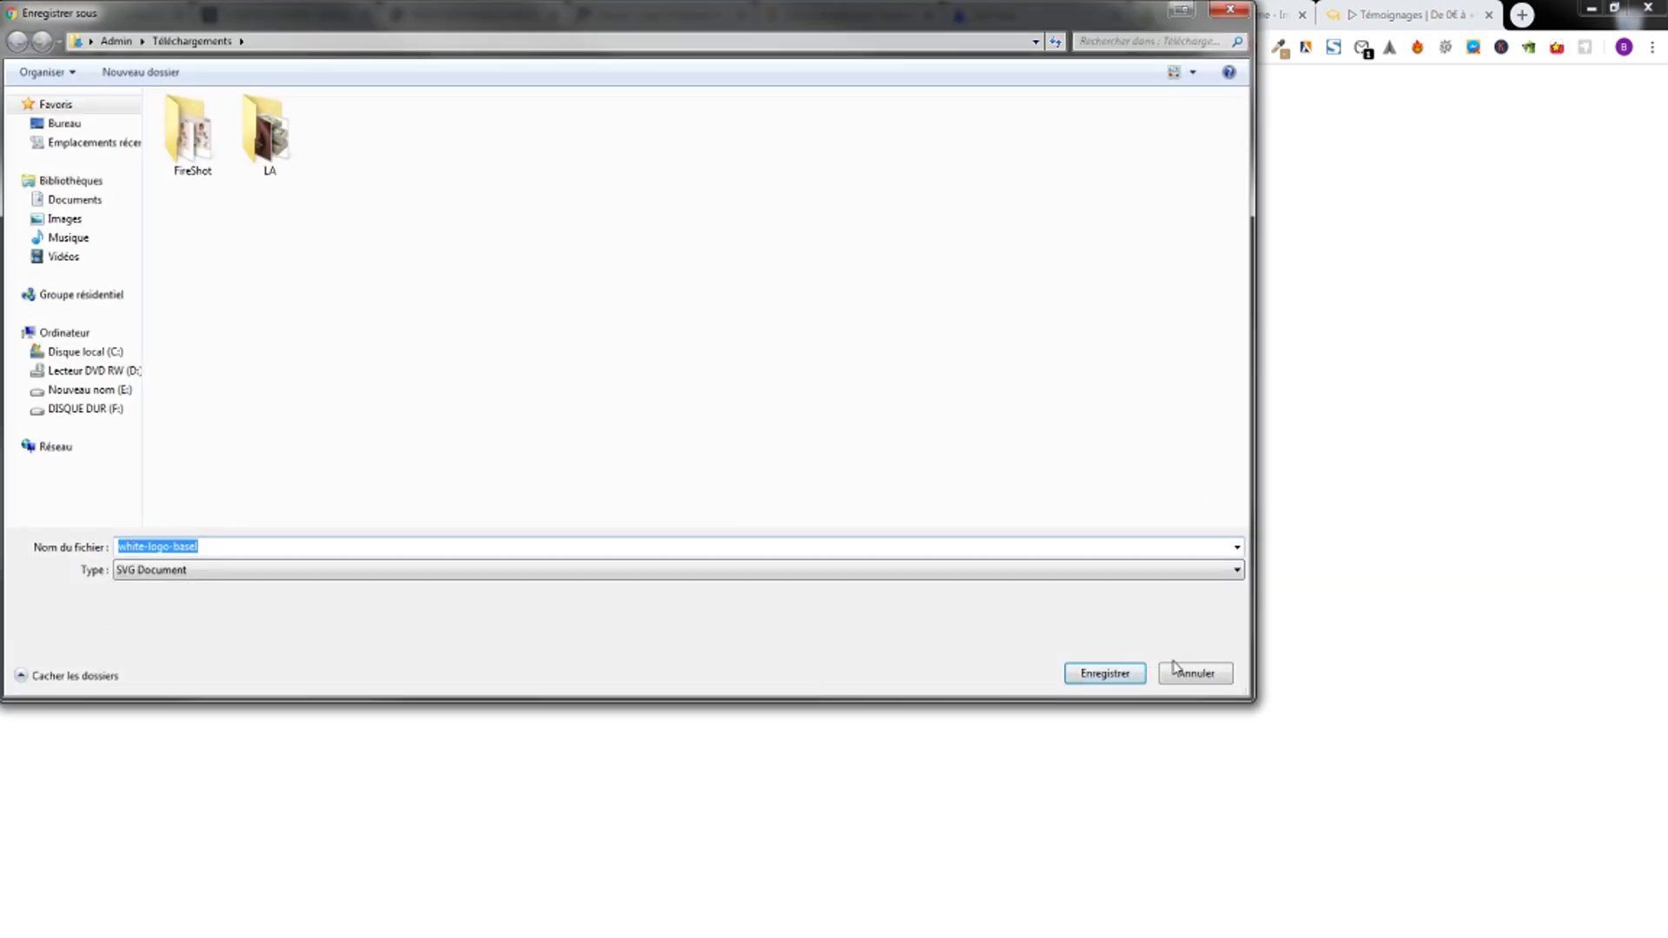
left_click(1174, 669)
left_click(552, 15)
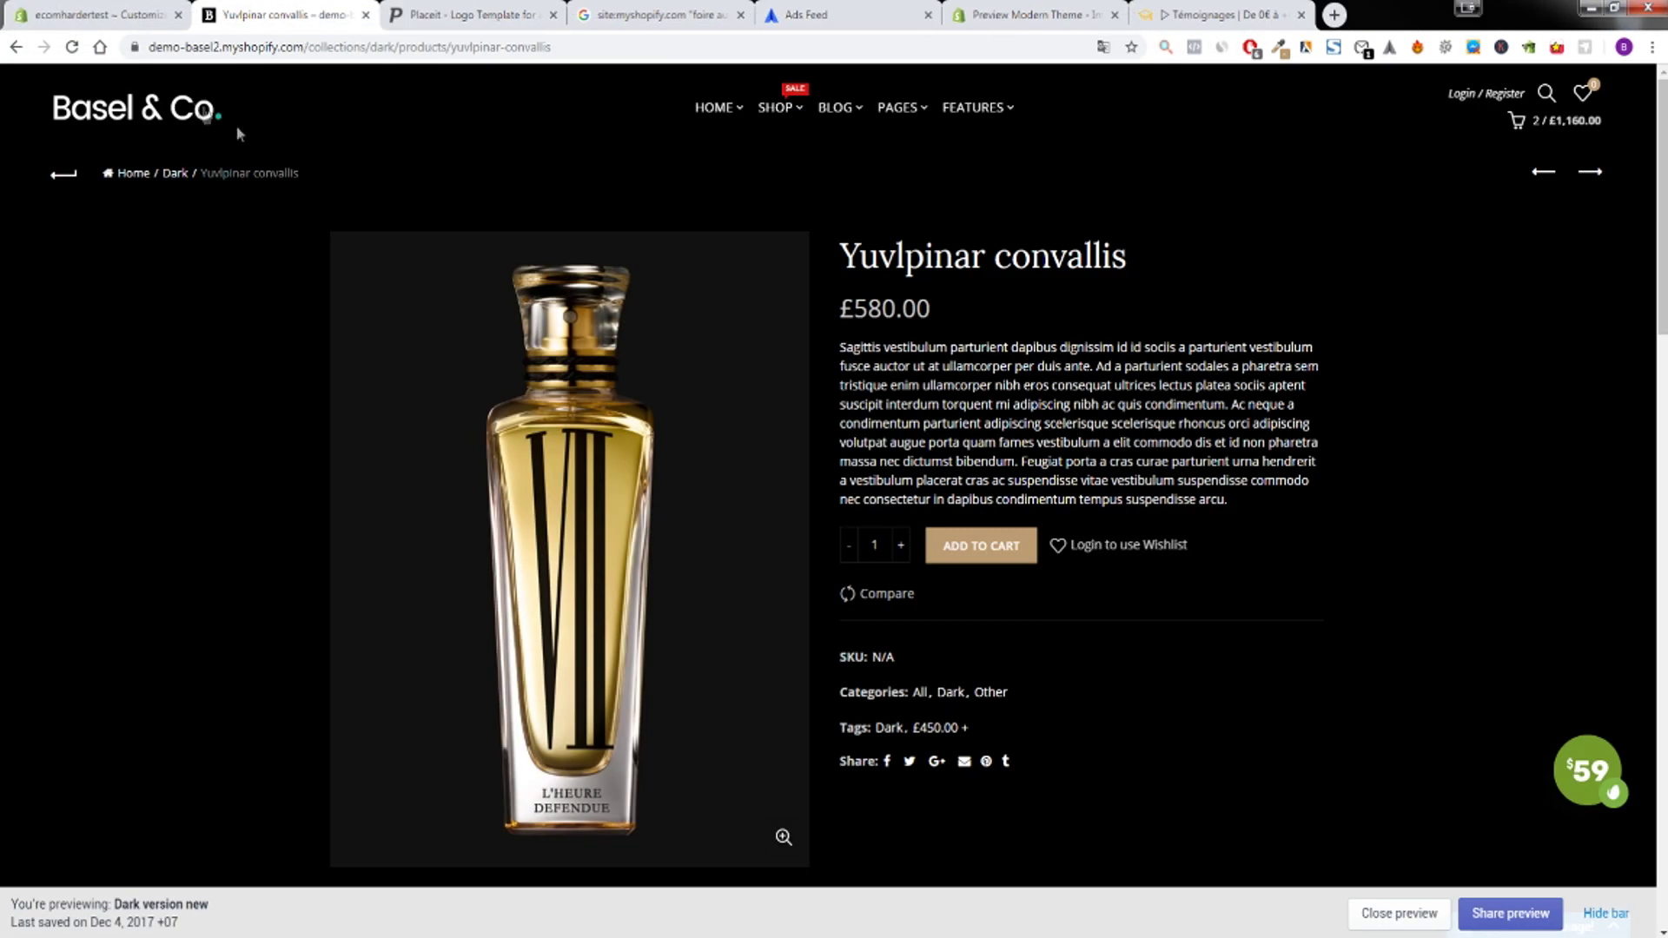
Open the Bicycle Store demo from the Basel store's gallery of home page demos.
mouse_move(700, 113)
scroll(868, 287, "down", 2)
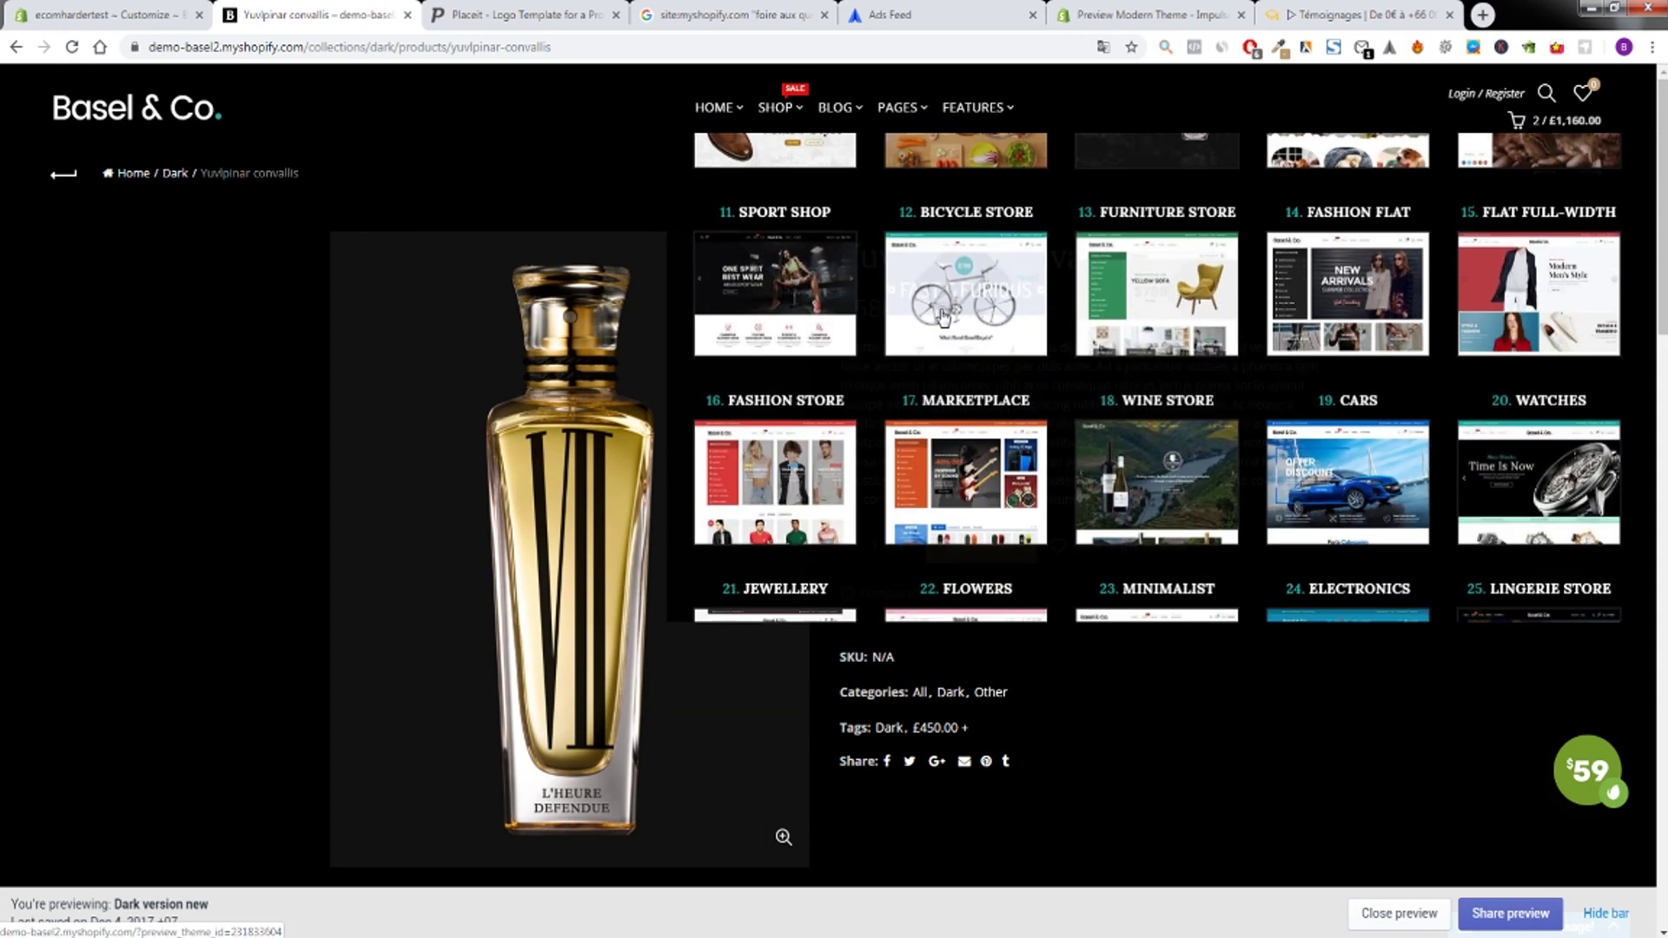
left_click(943, 317)
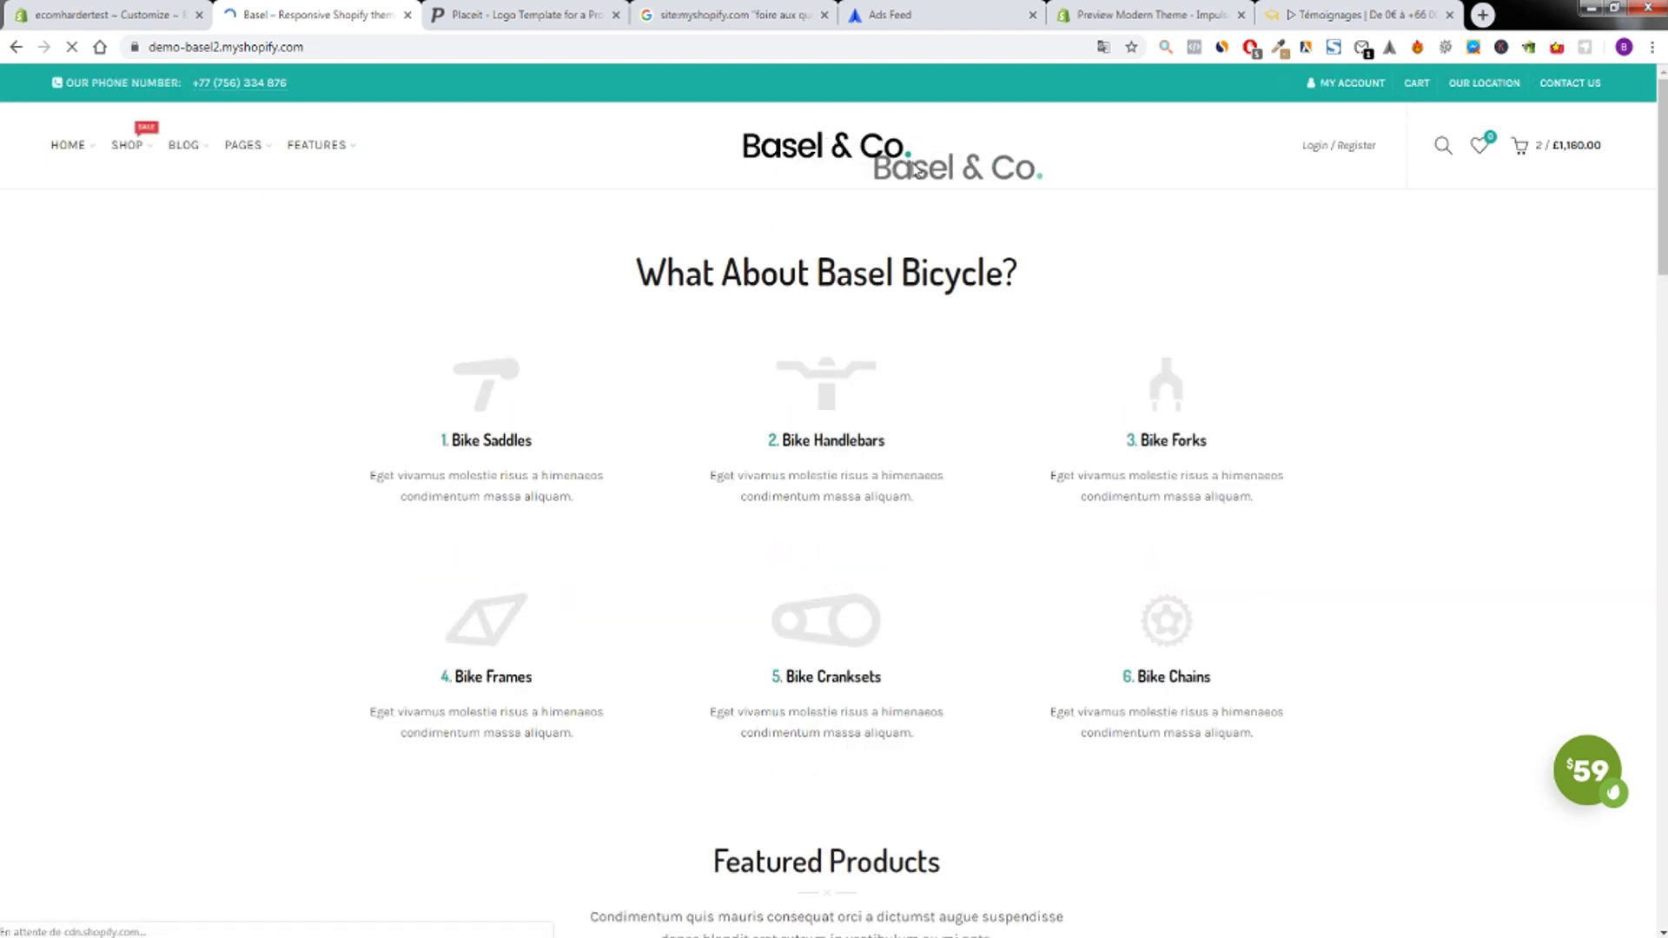
Open the bicycle demo's Basel & Co. header logo image in its own browser tab.
left_click_drag(919, 170, 912, 167)
right_click(803, 136)
left_click(852, 274)
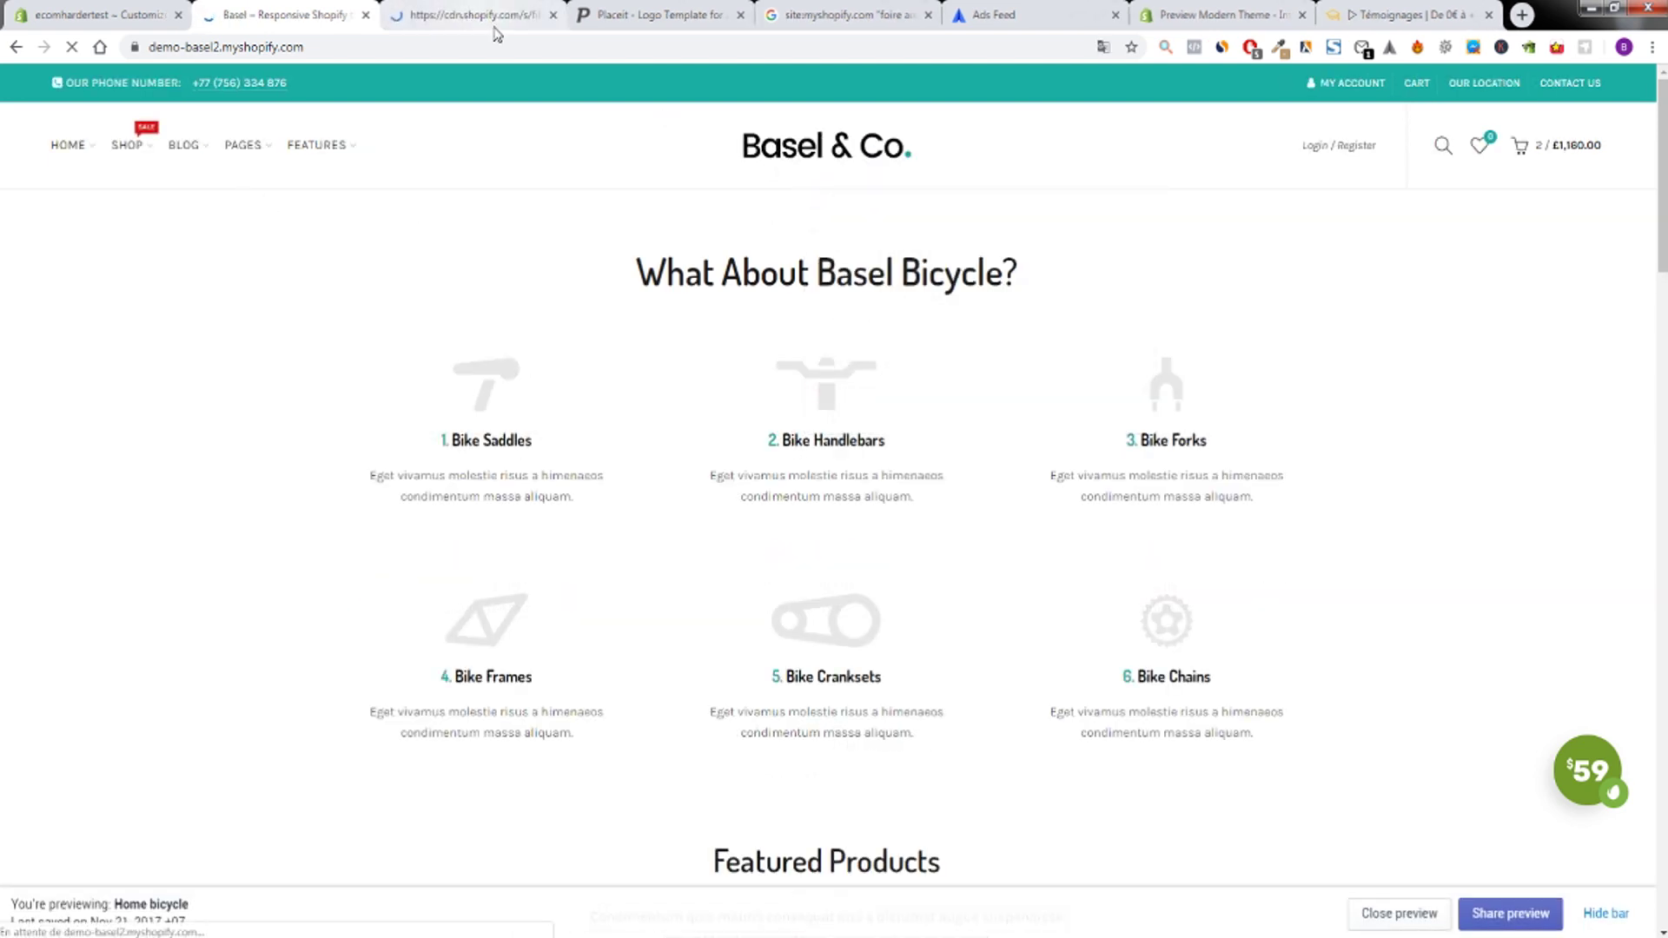
left_click(494, 24)
right_click(156, 103)
left_click(95, 185)
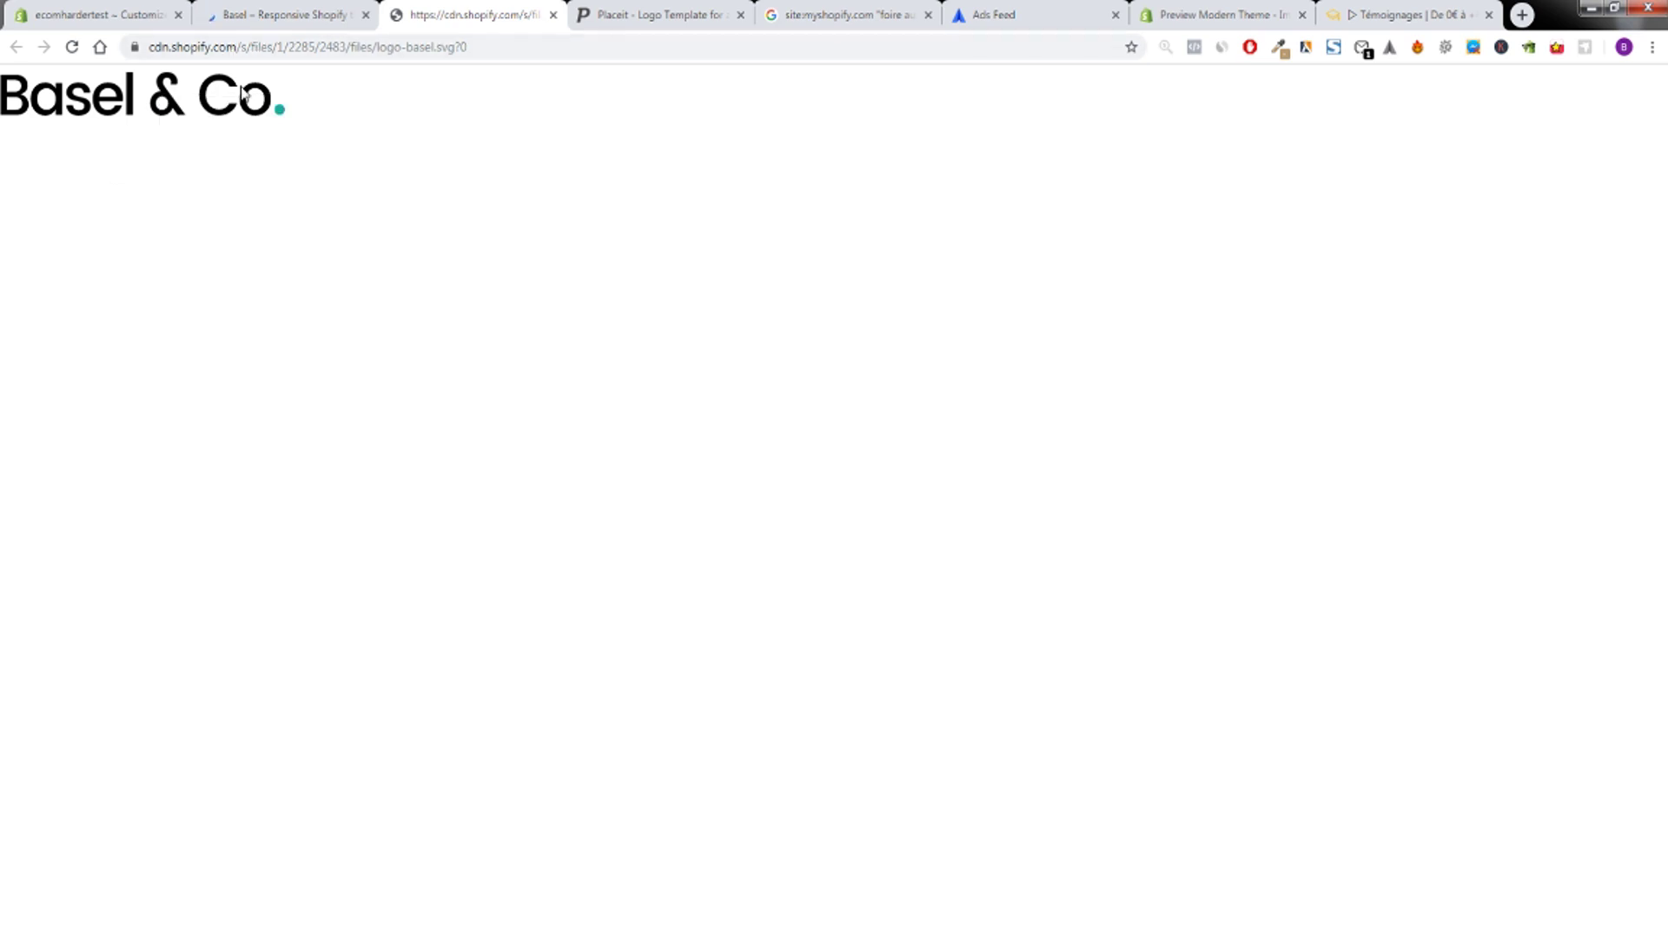
Mark out the area around the Basel & Co. logo image with a screen-region selection.
left_click(269, 9)
left_click(474, 15)
right_click(412, 935)
left_click(314, 890)
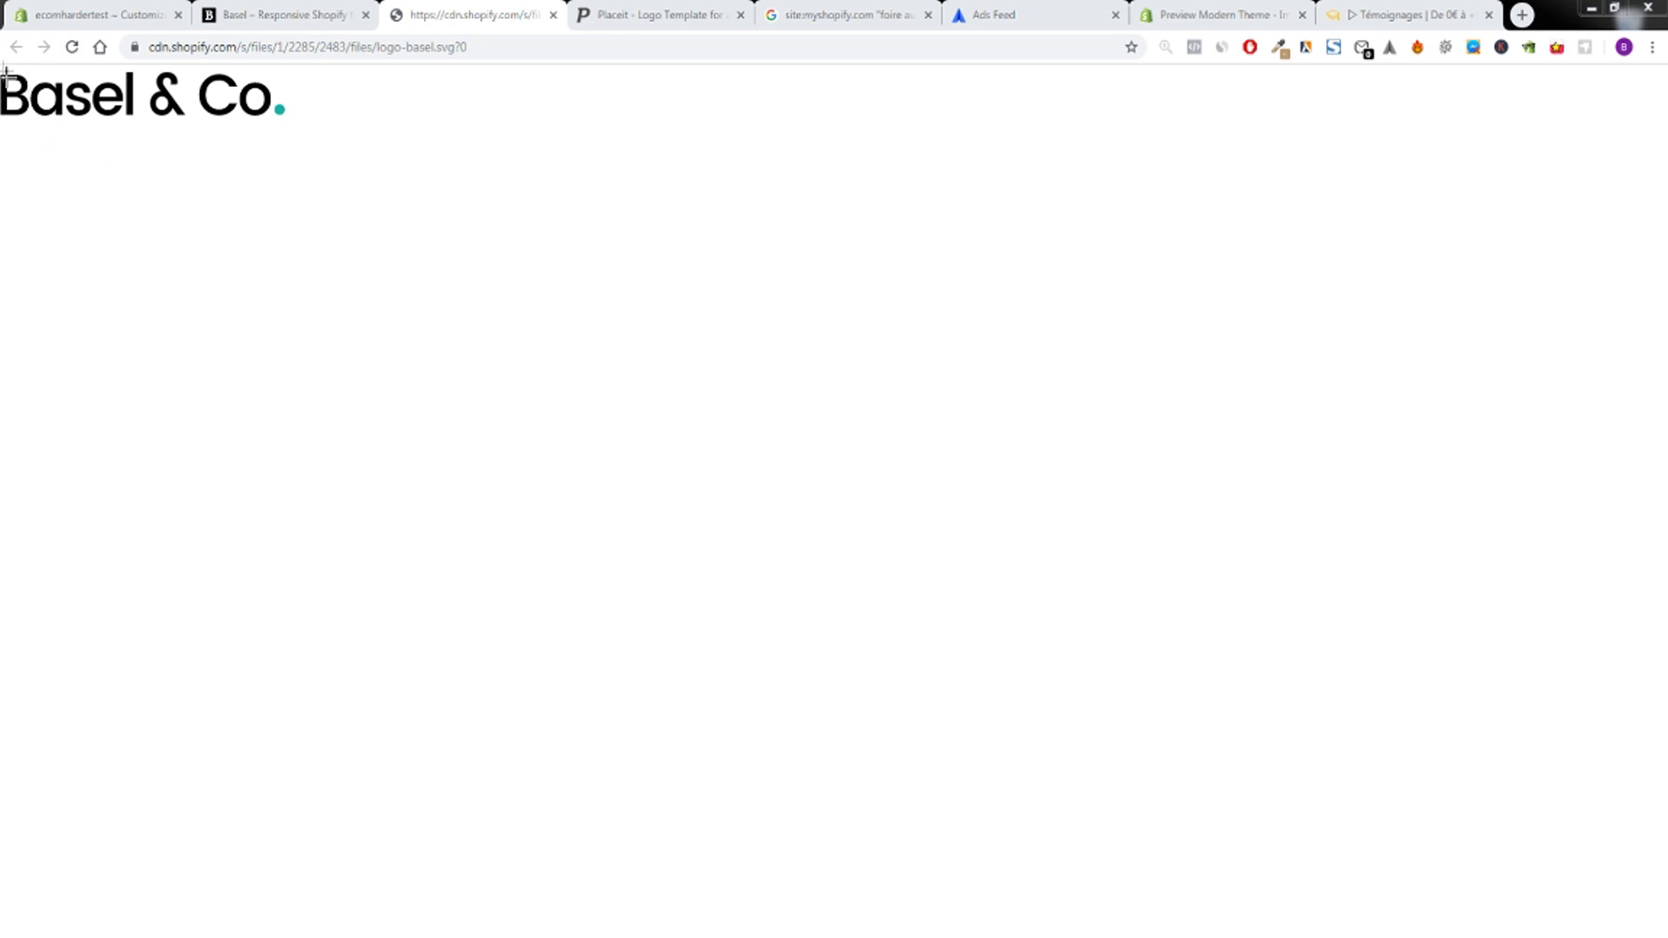
left_click_drag(3, 65, 296, 132)
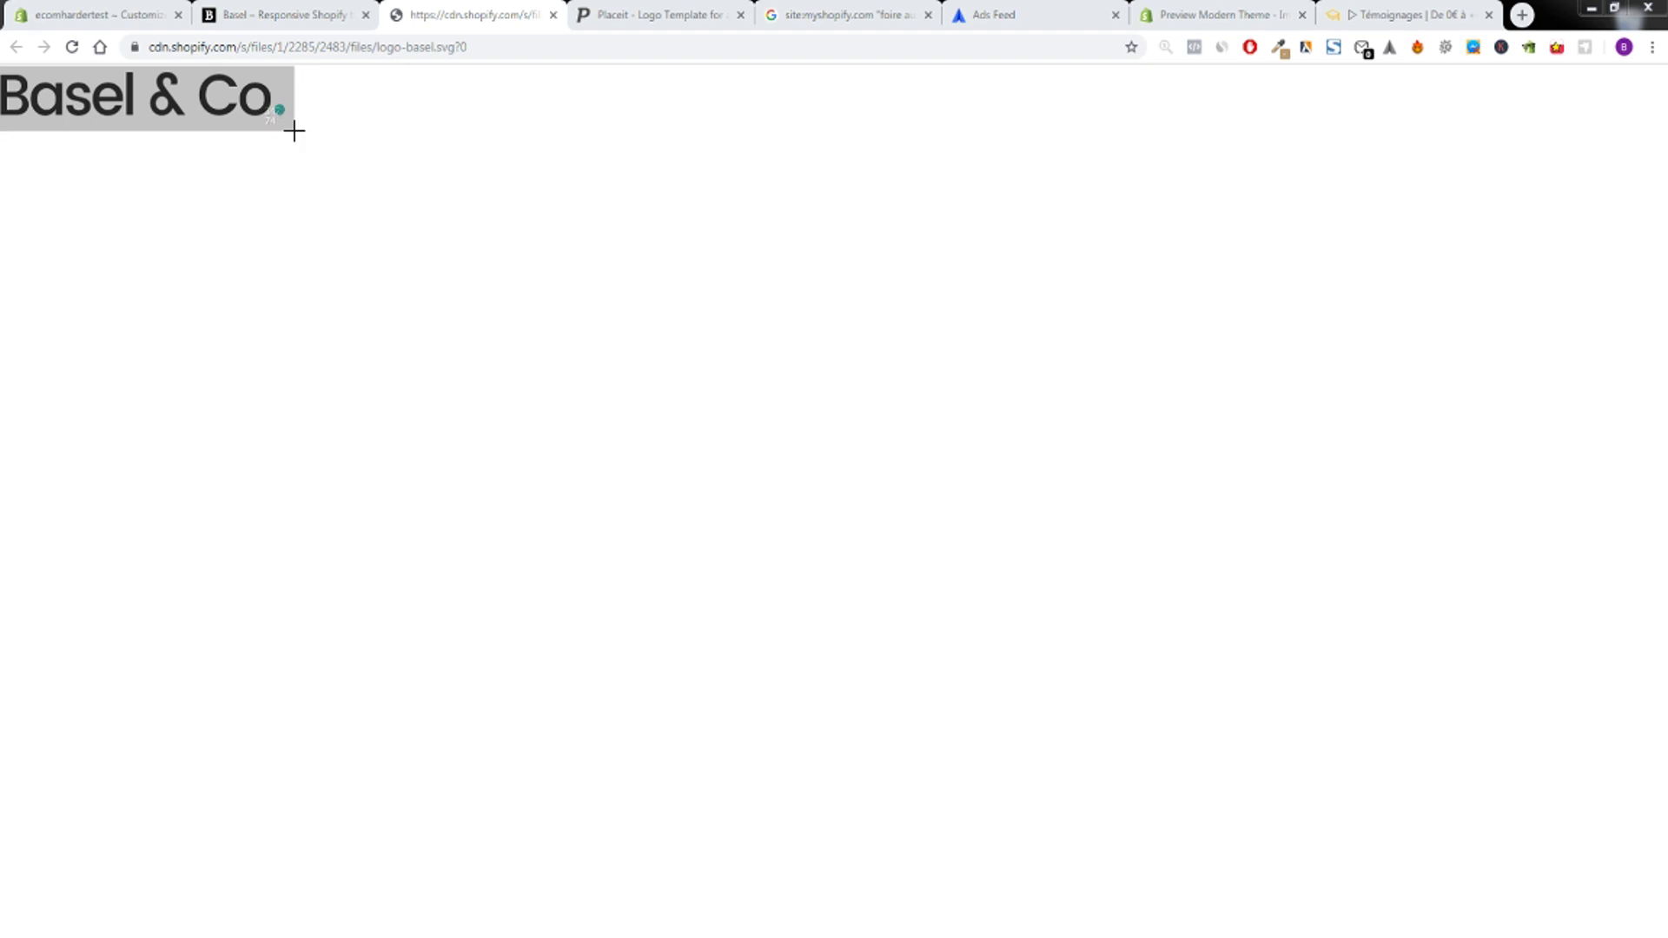
left_click_drag(294, 132, 294, 127)
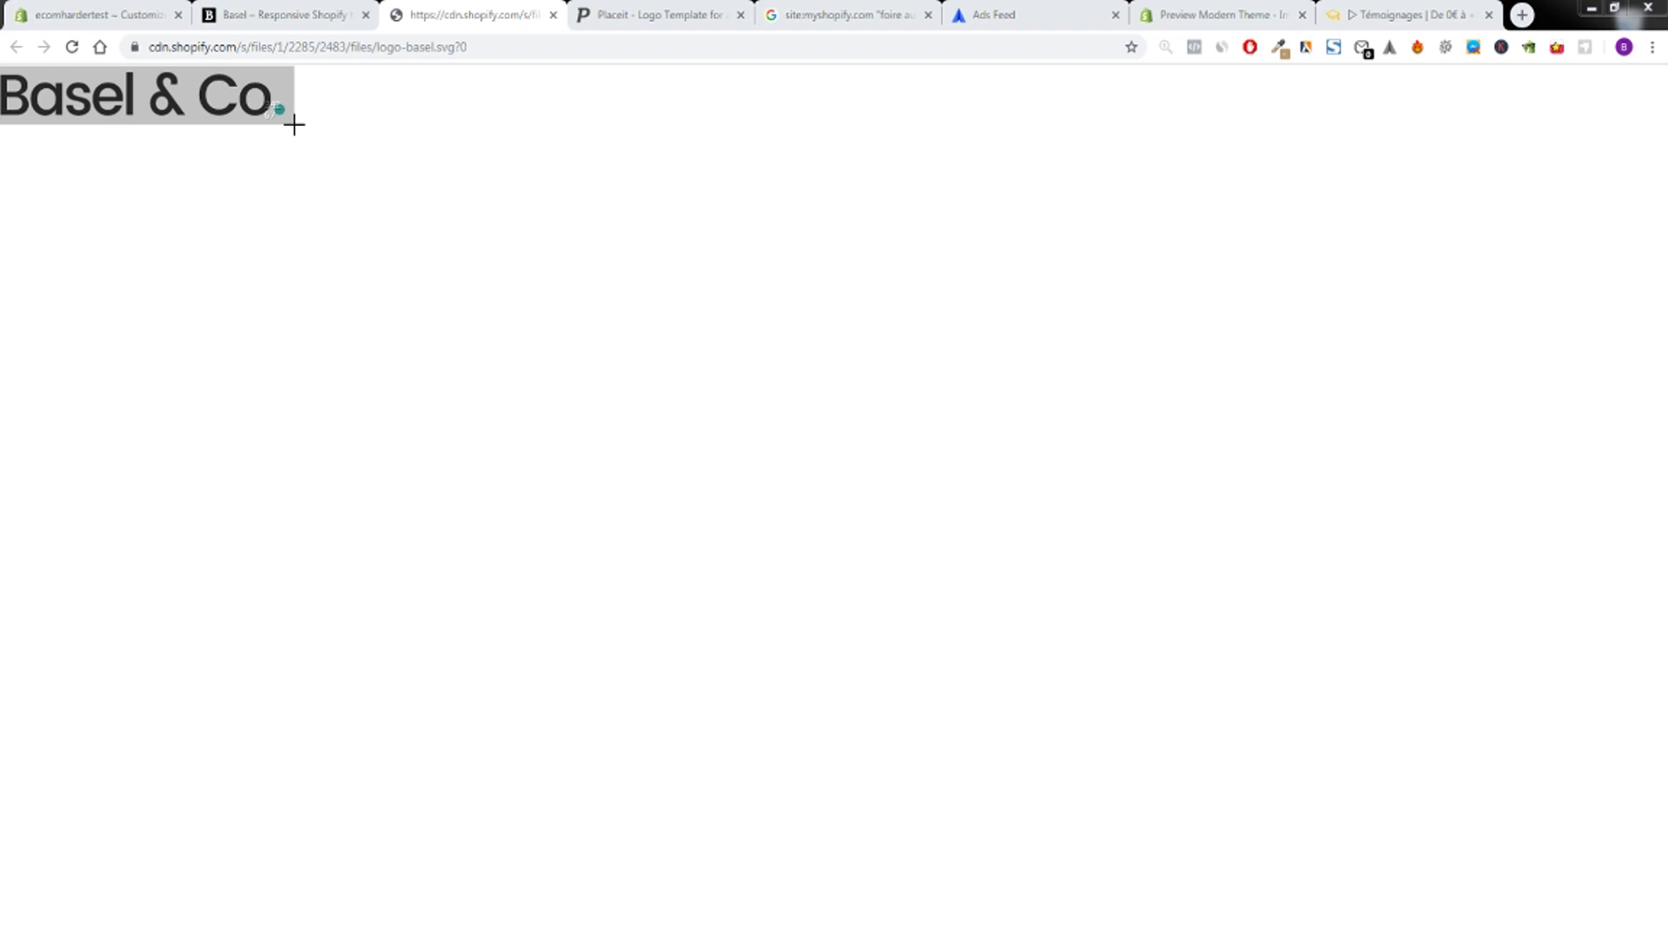
left_click_drag(294, 125, 294, 126)
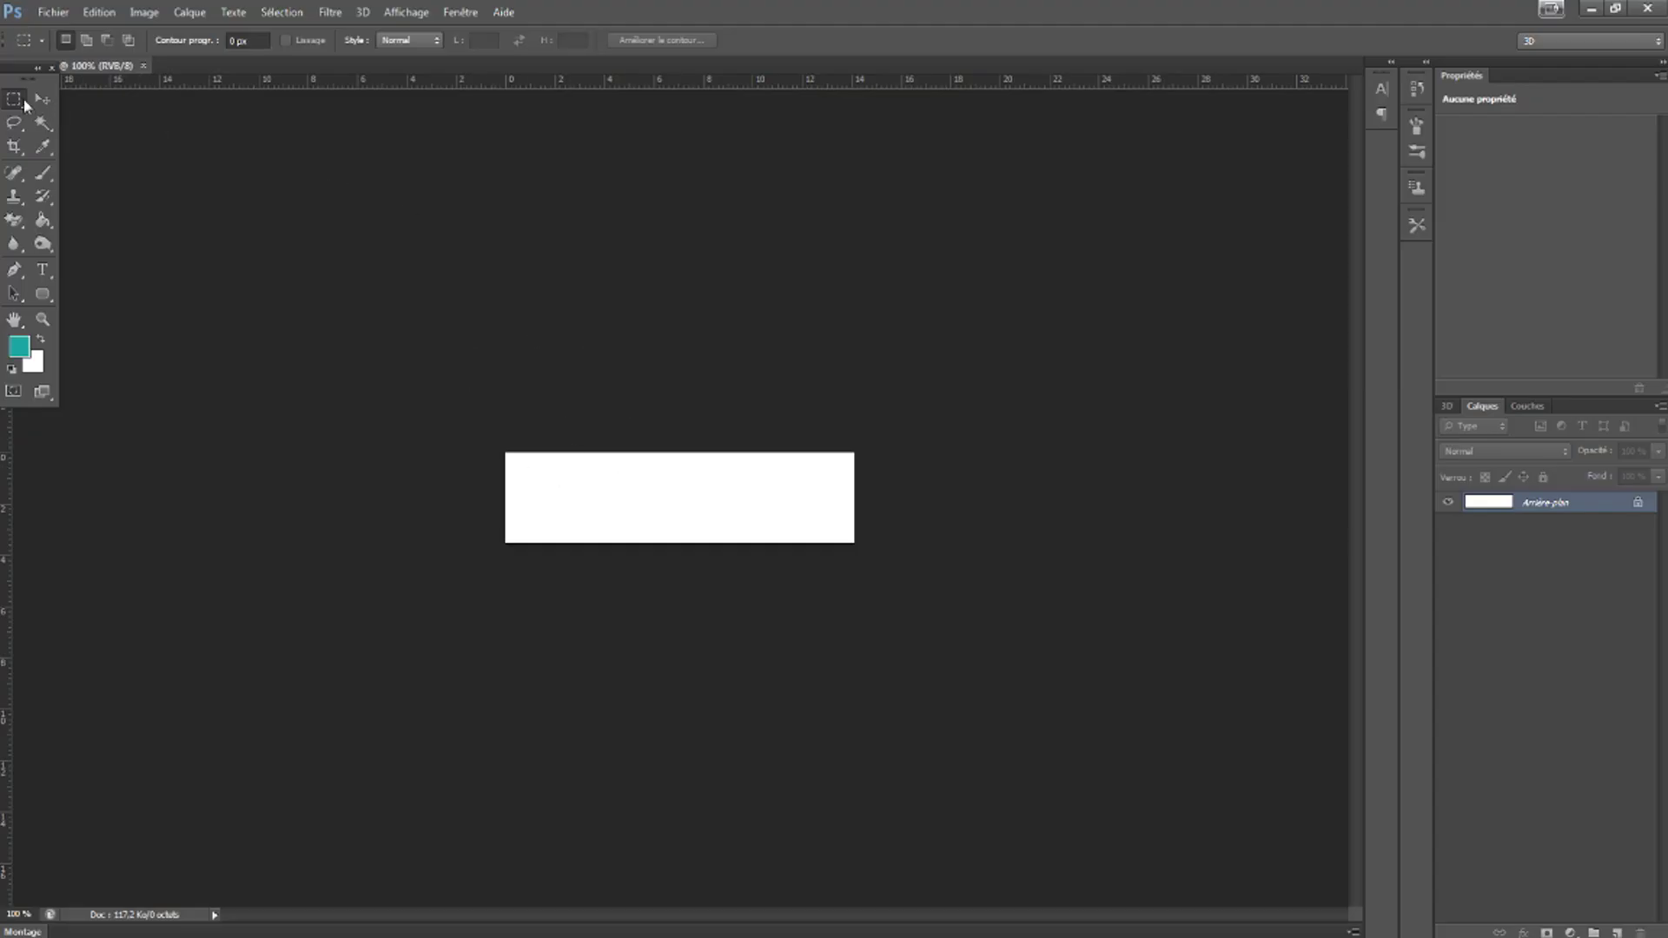
Activate the Move tool in Photoshop, and switch to Chrome to close the tab with the Basel & Co. logo image.
left_click(35, 100)
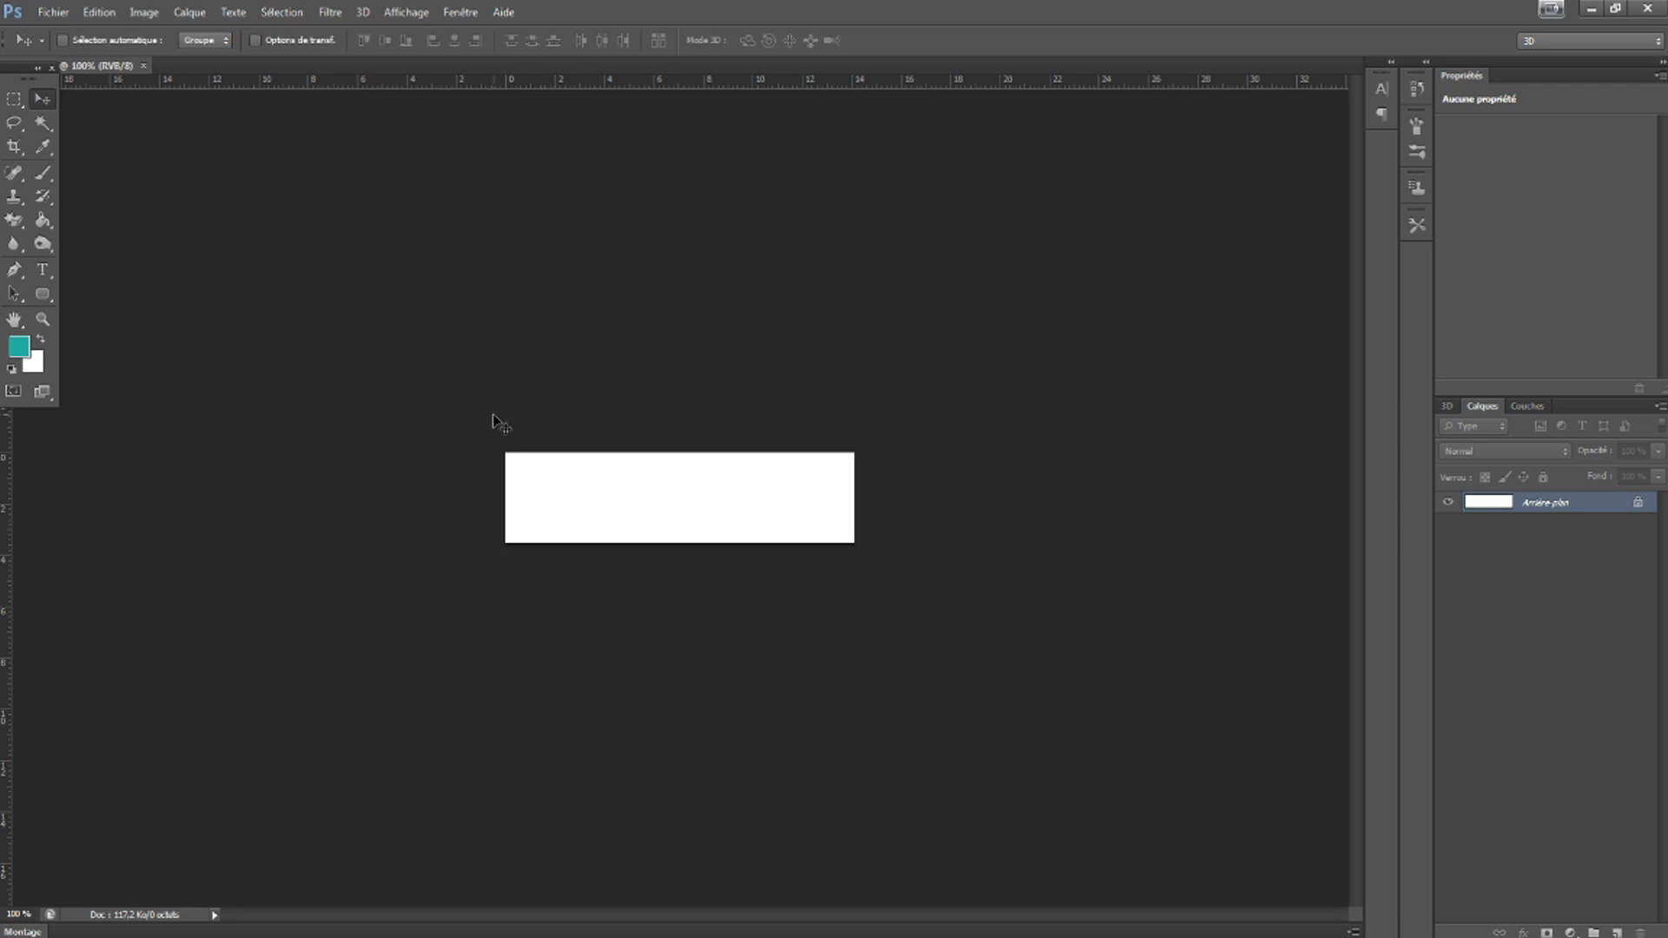
mouse_move(466, 936)
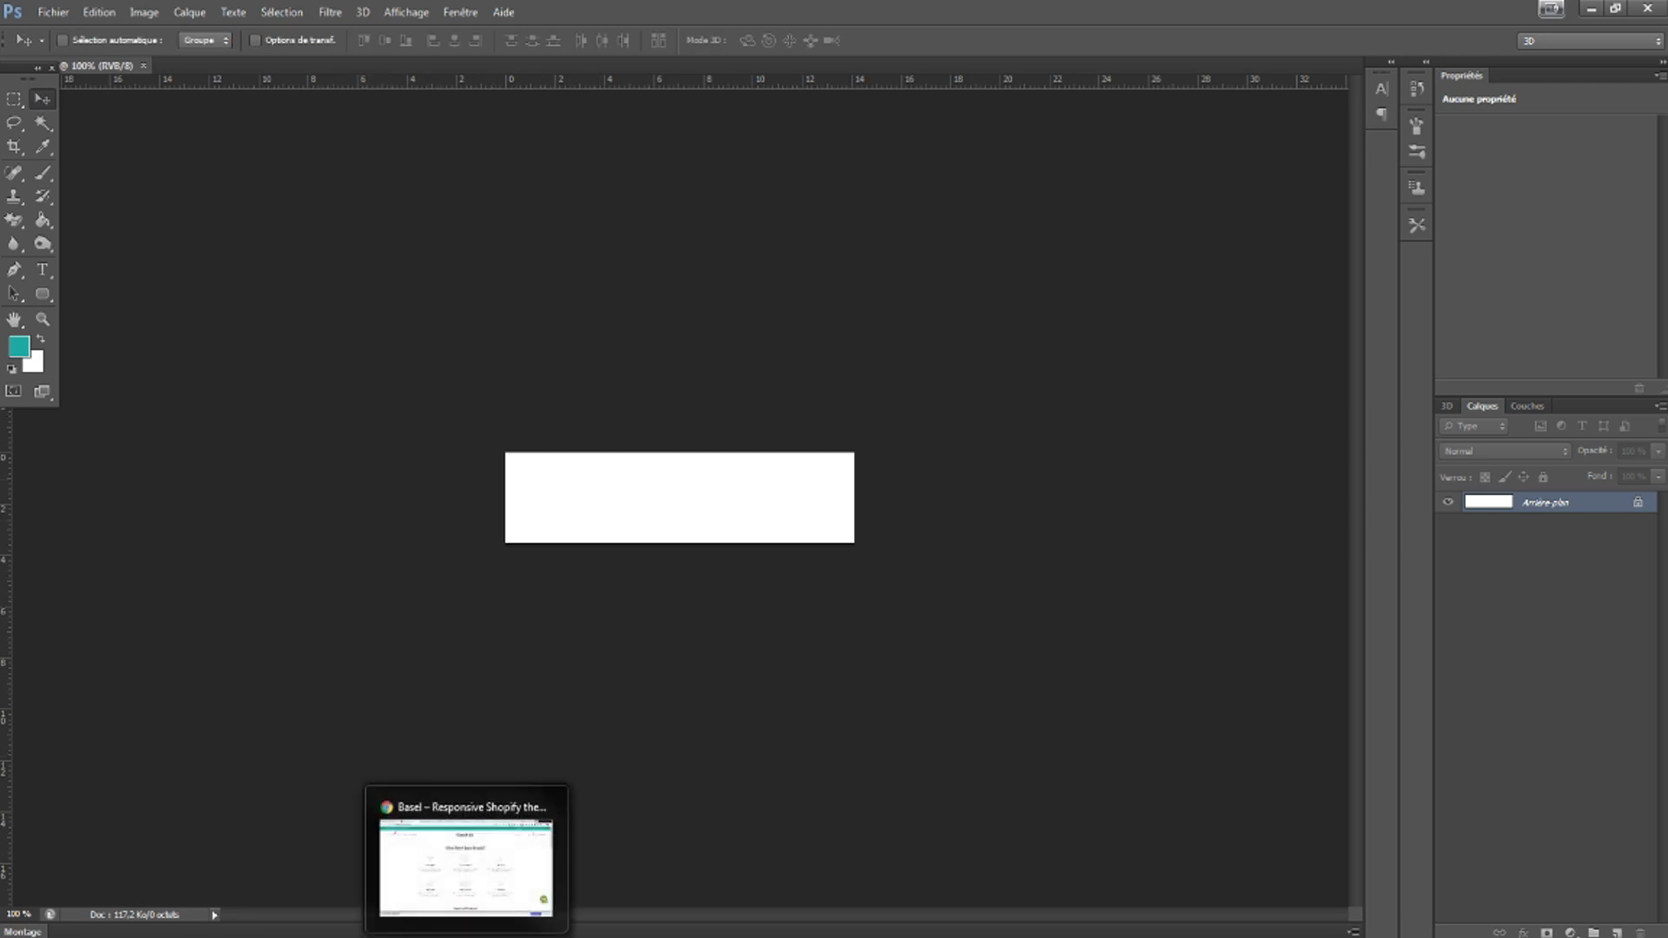
left_click(466, 865)
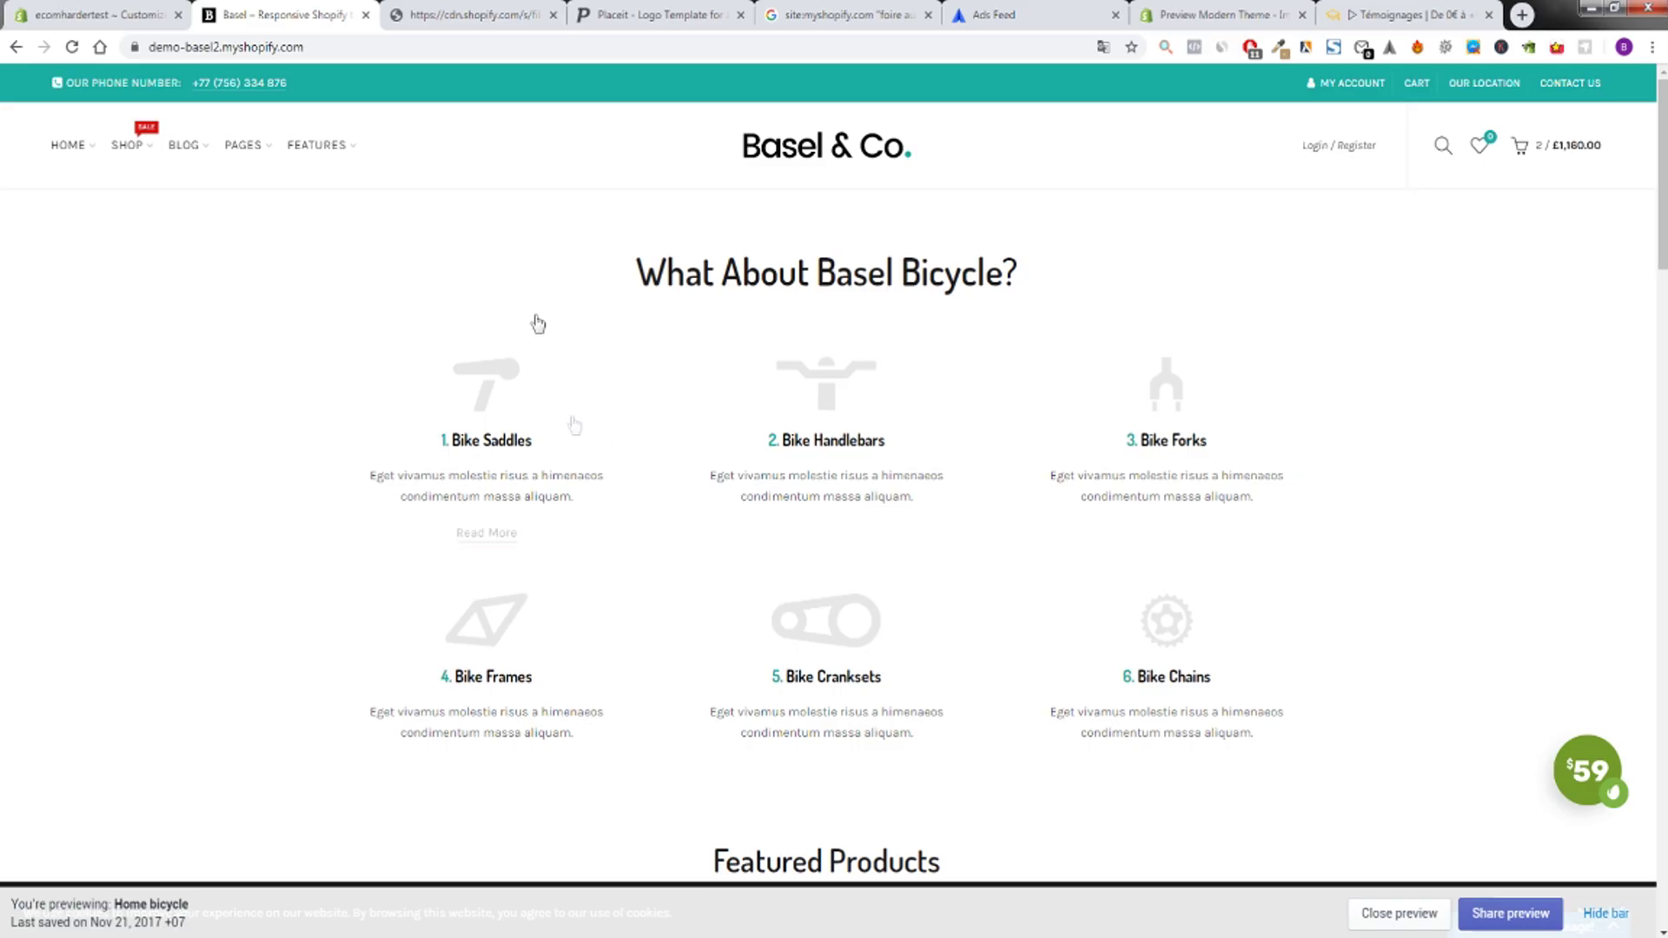
left_click(554, 15)
mouse_move(347, 146)
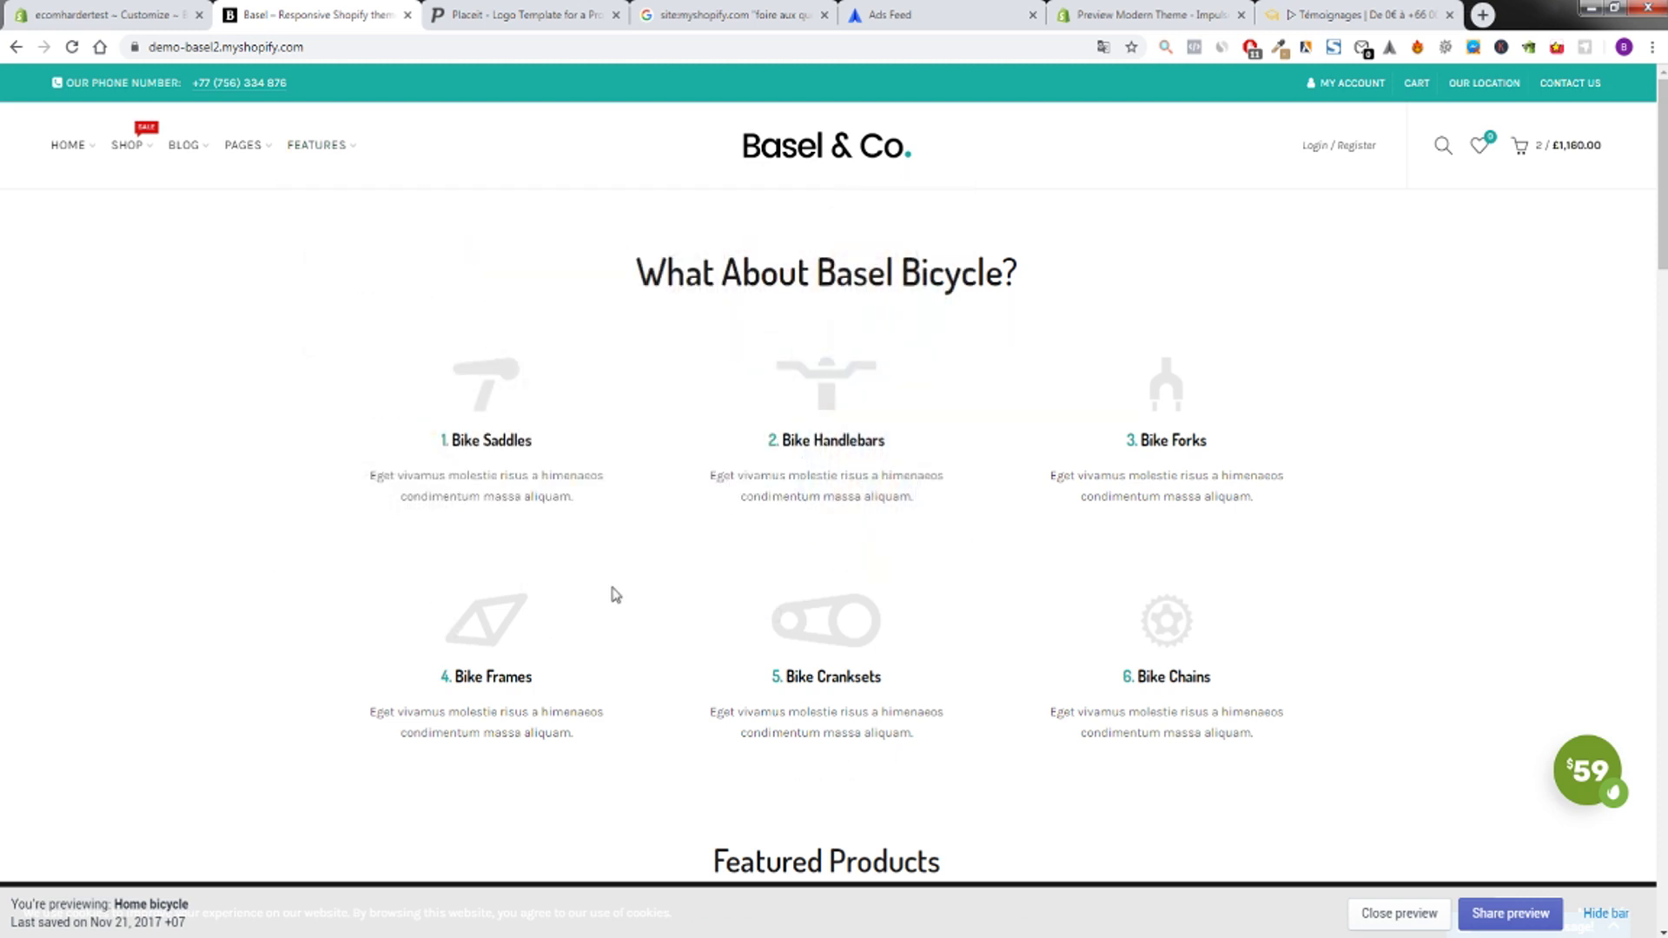
Return from Placeit's Professional Cosmetics Brand template to the Beauty logo designs for ecomhardertest and look through them.
left_click(524, 22)
left_click(553, 363)
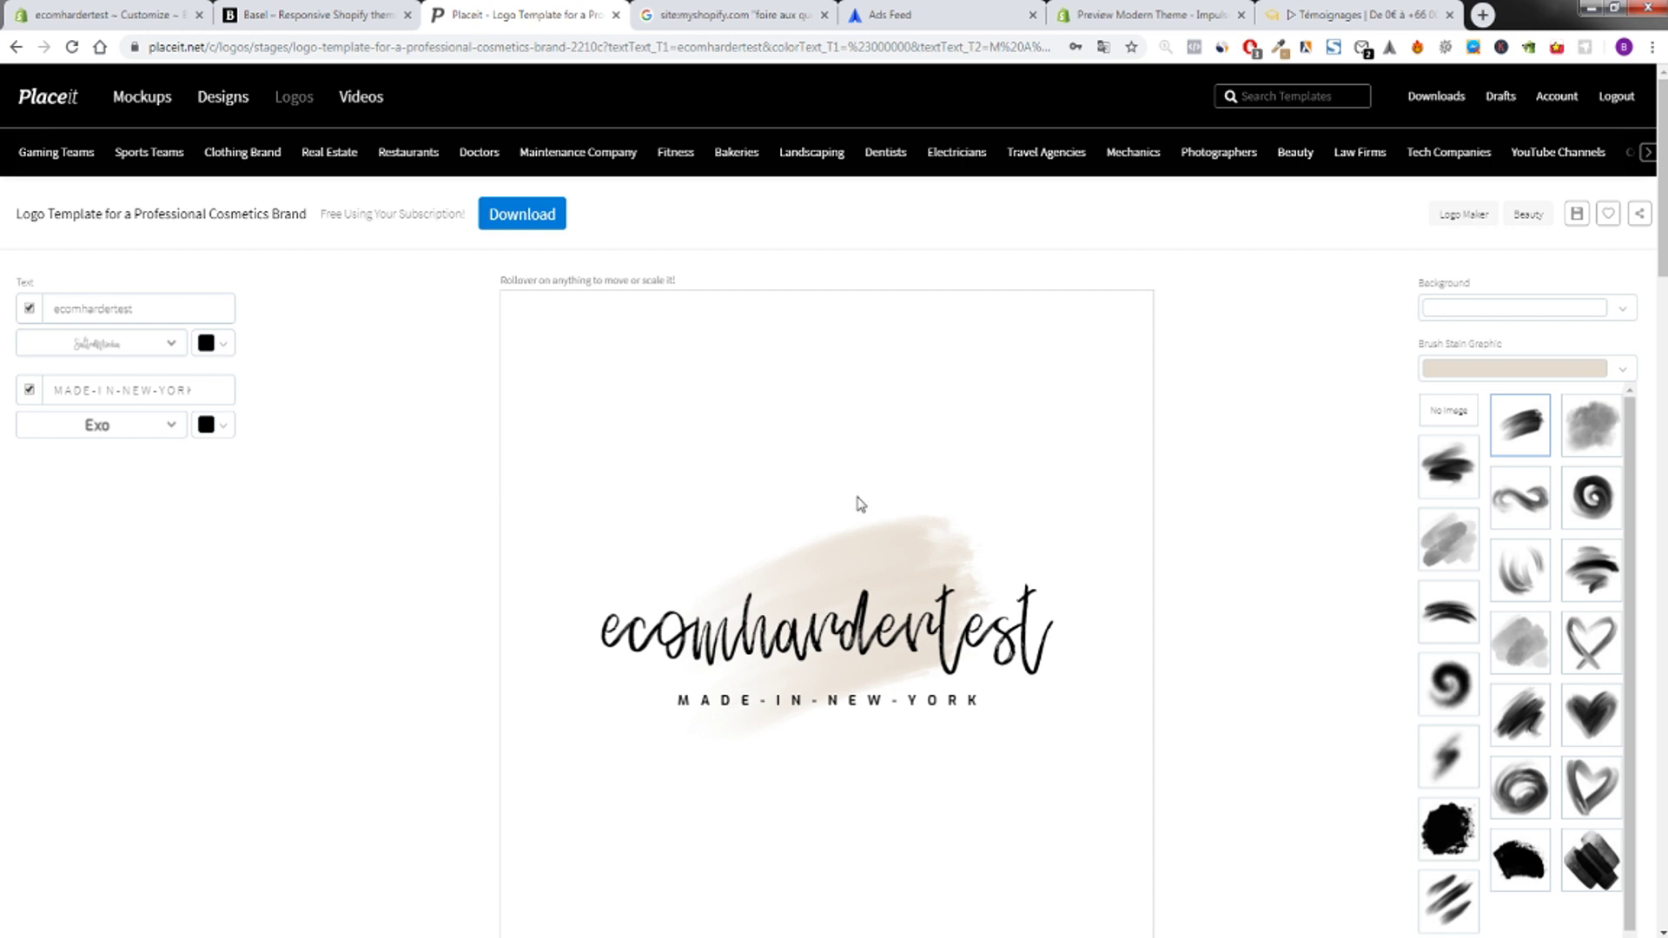
left_click(333, 8)
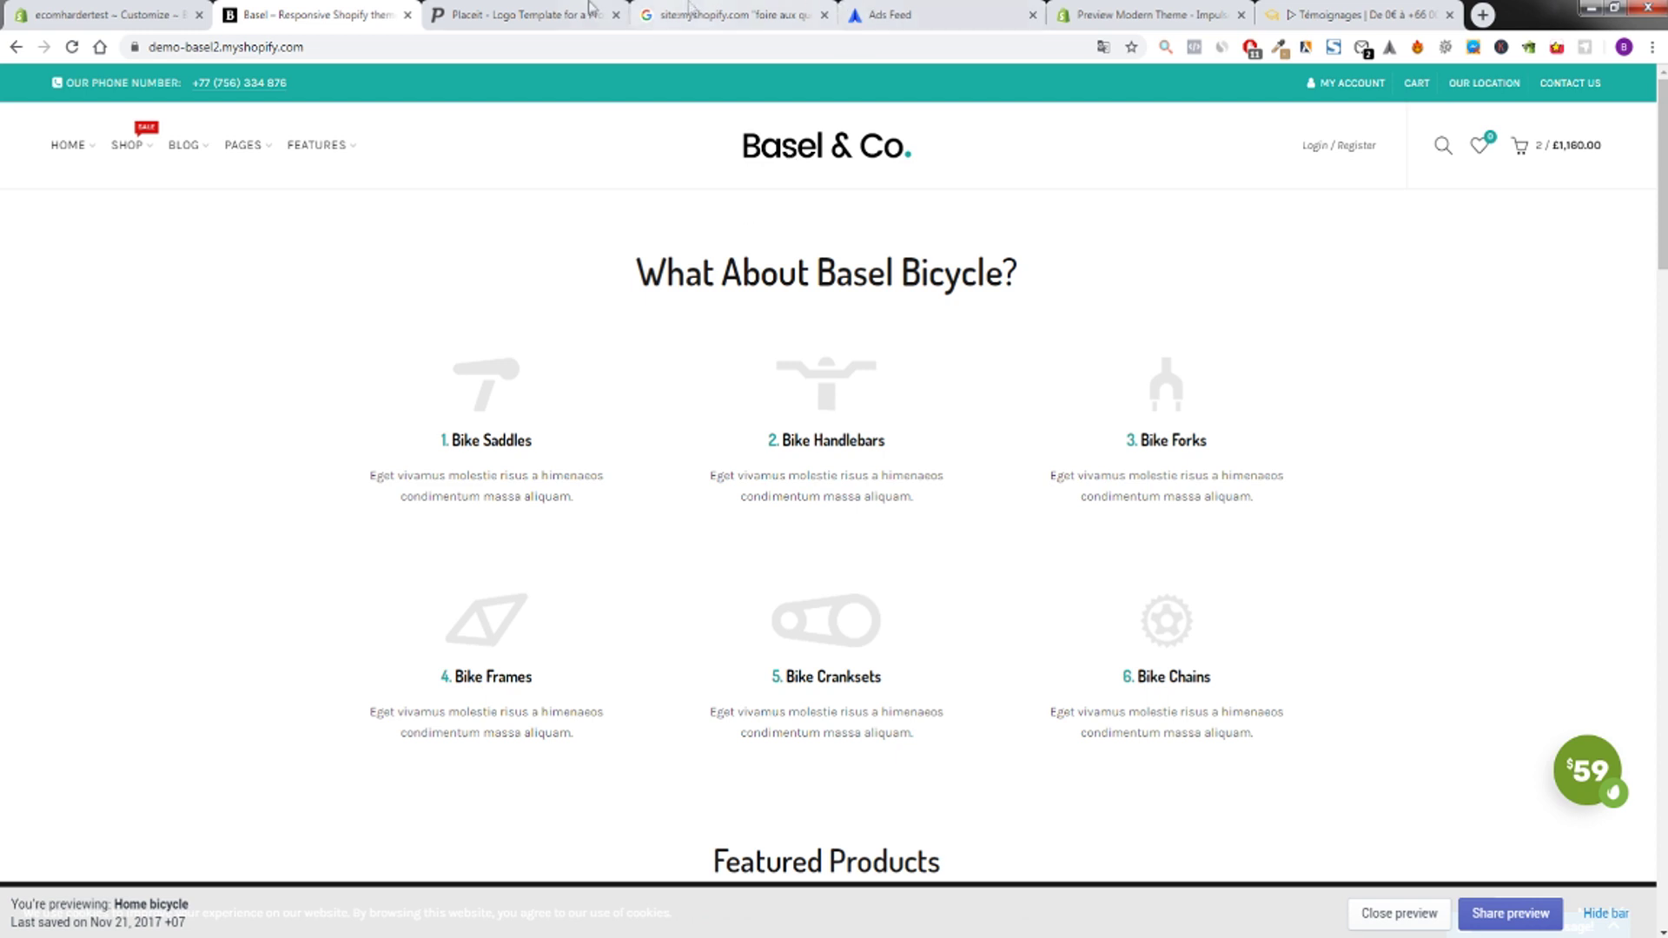
left_click(521, 14)
left_click(16, 47)
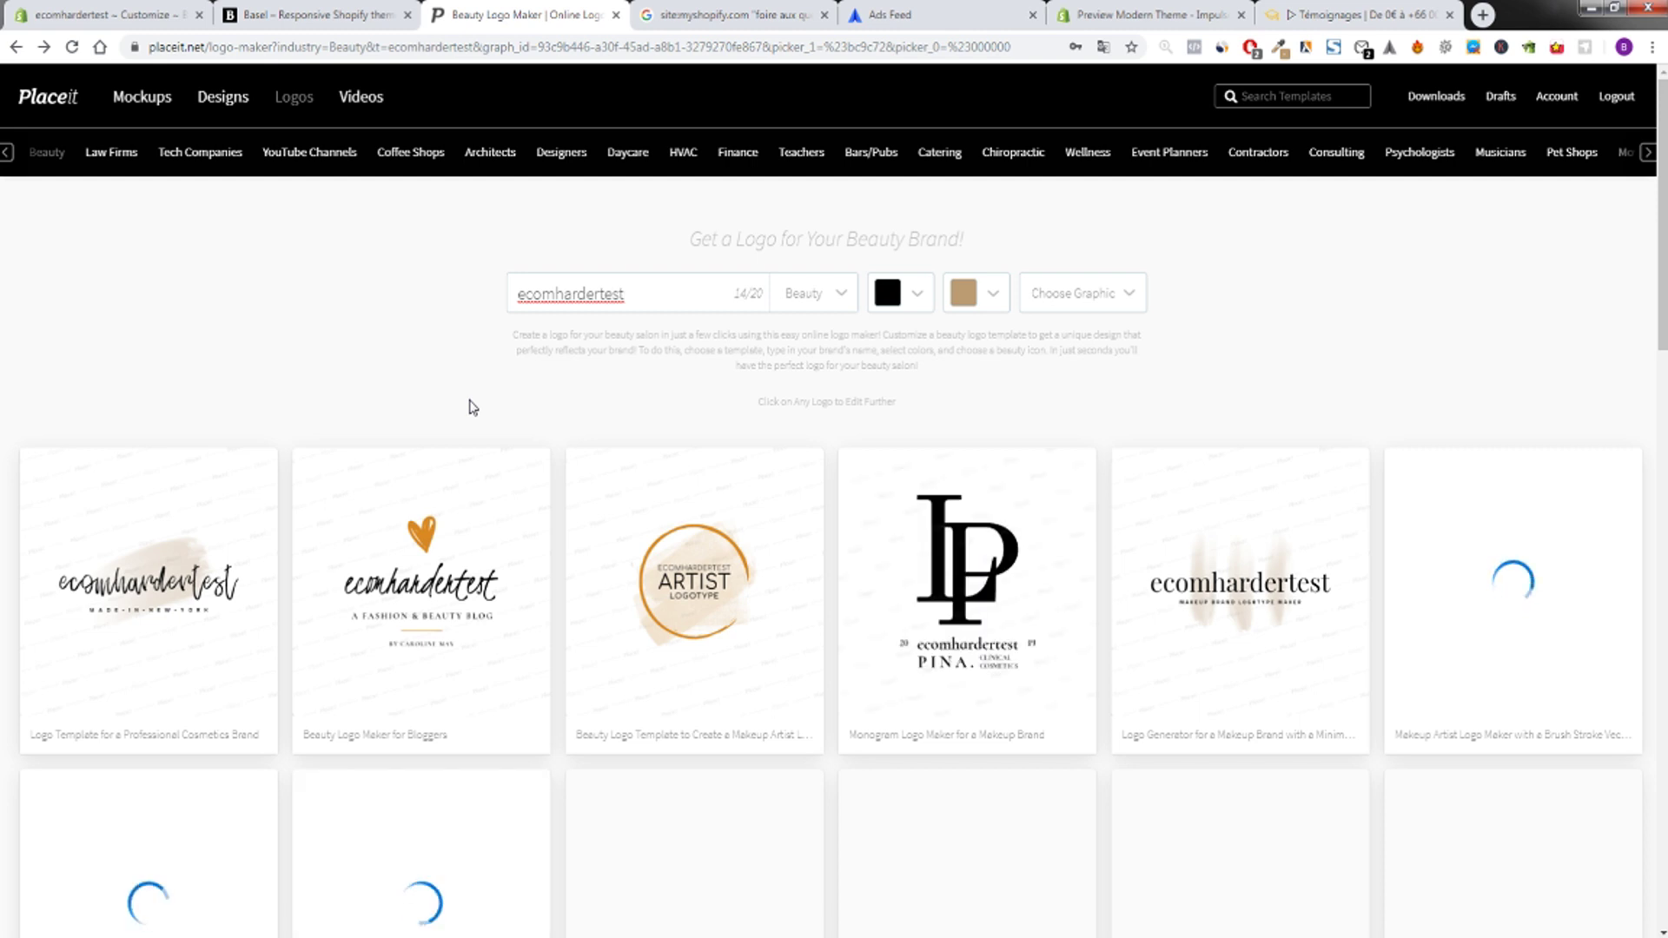
scroll(643, 409, "down", 1)
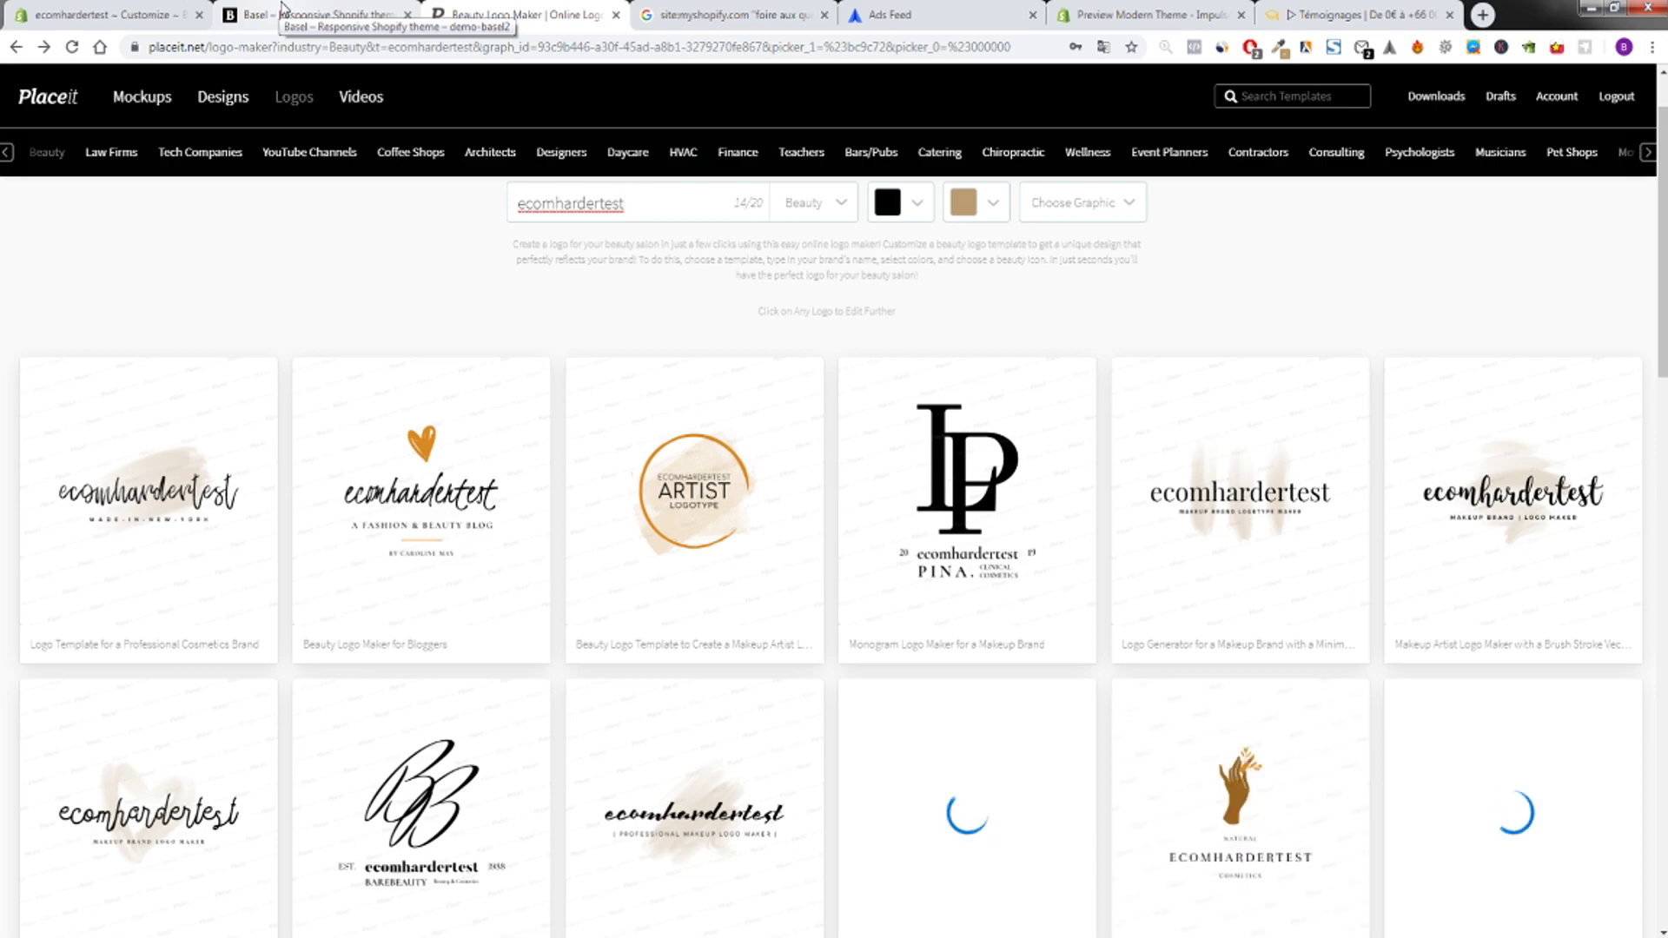
Open the Dark Version demo from the Basel store's gallery of home page demos.
left_click(280, 7)
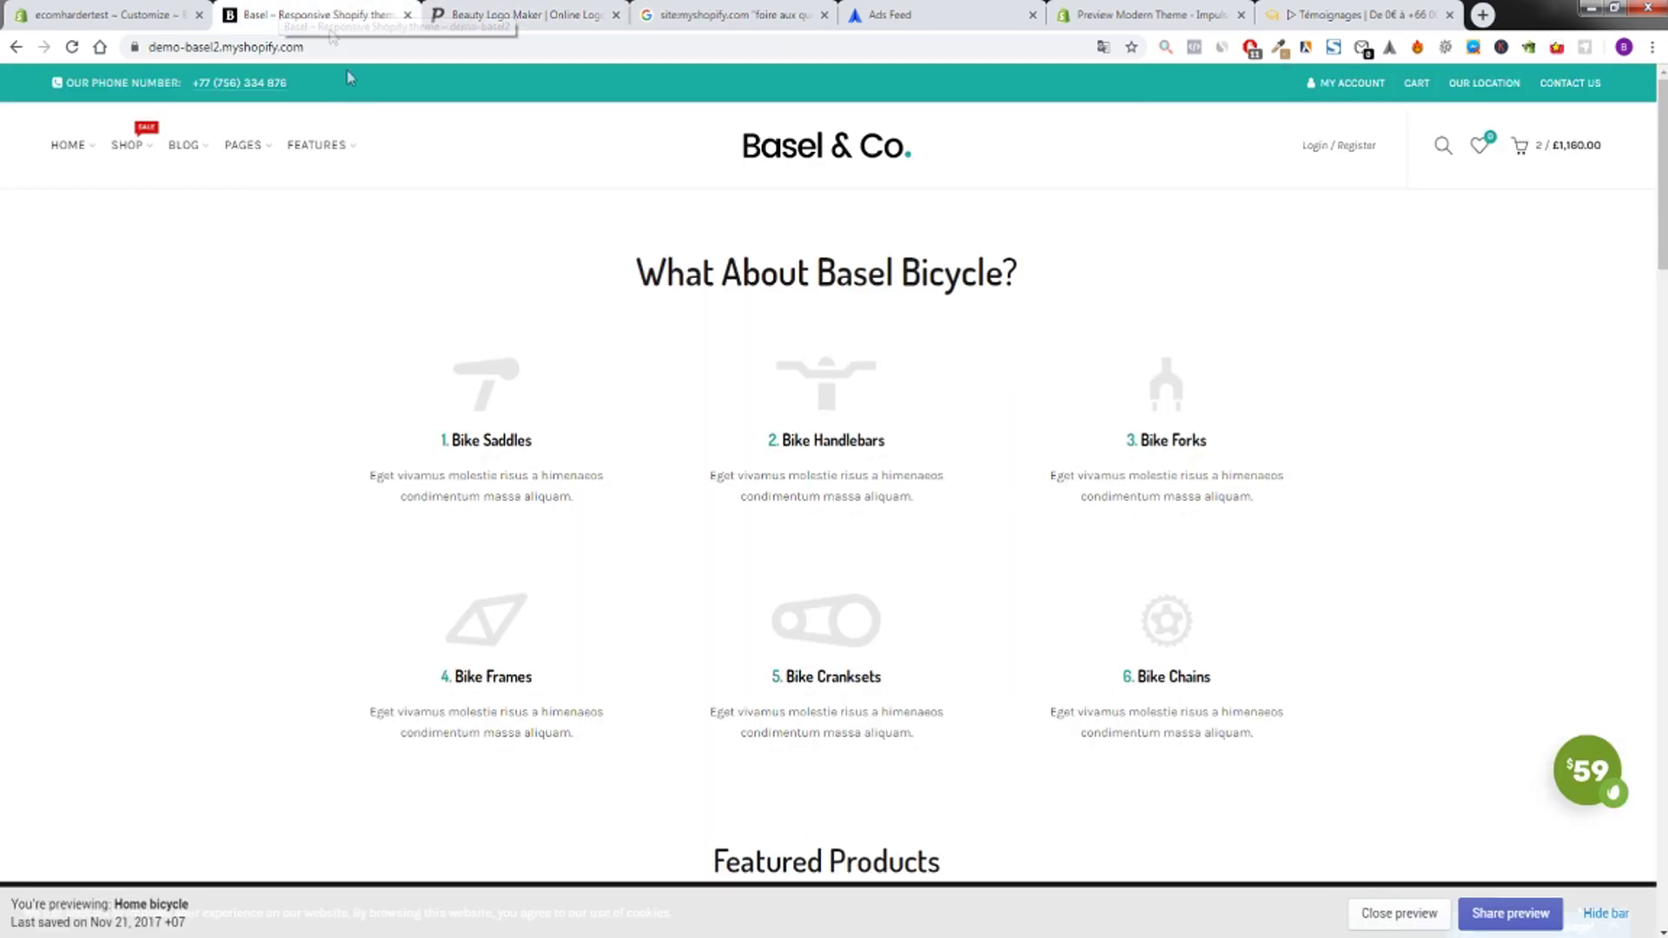
mouse_move(69, 144)
scroll(504, 423, "down", 5)
scroll(504, 423, "up", 3)
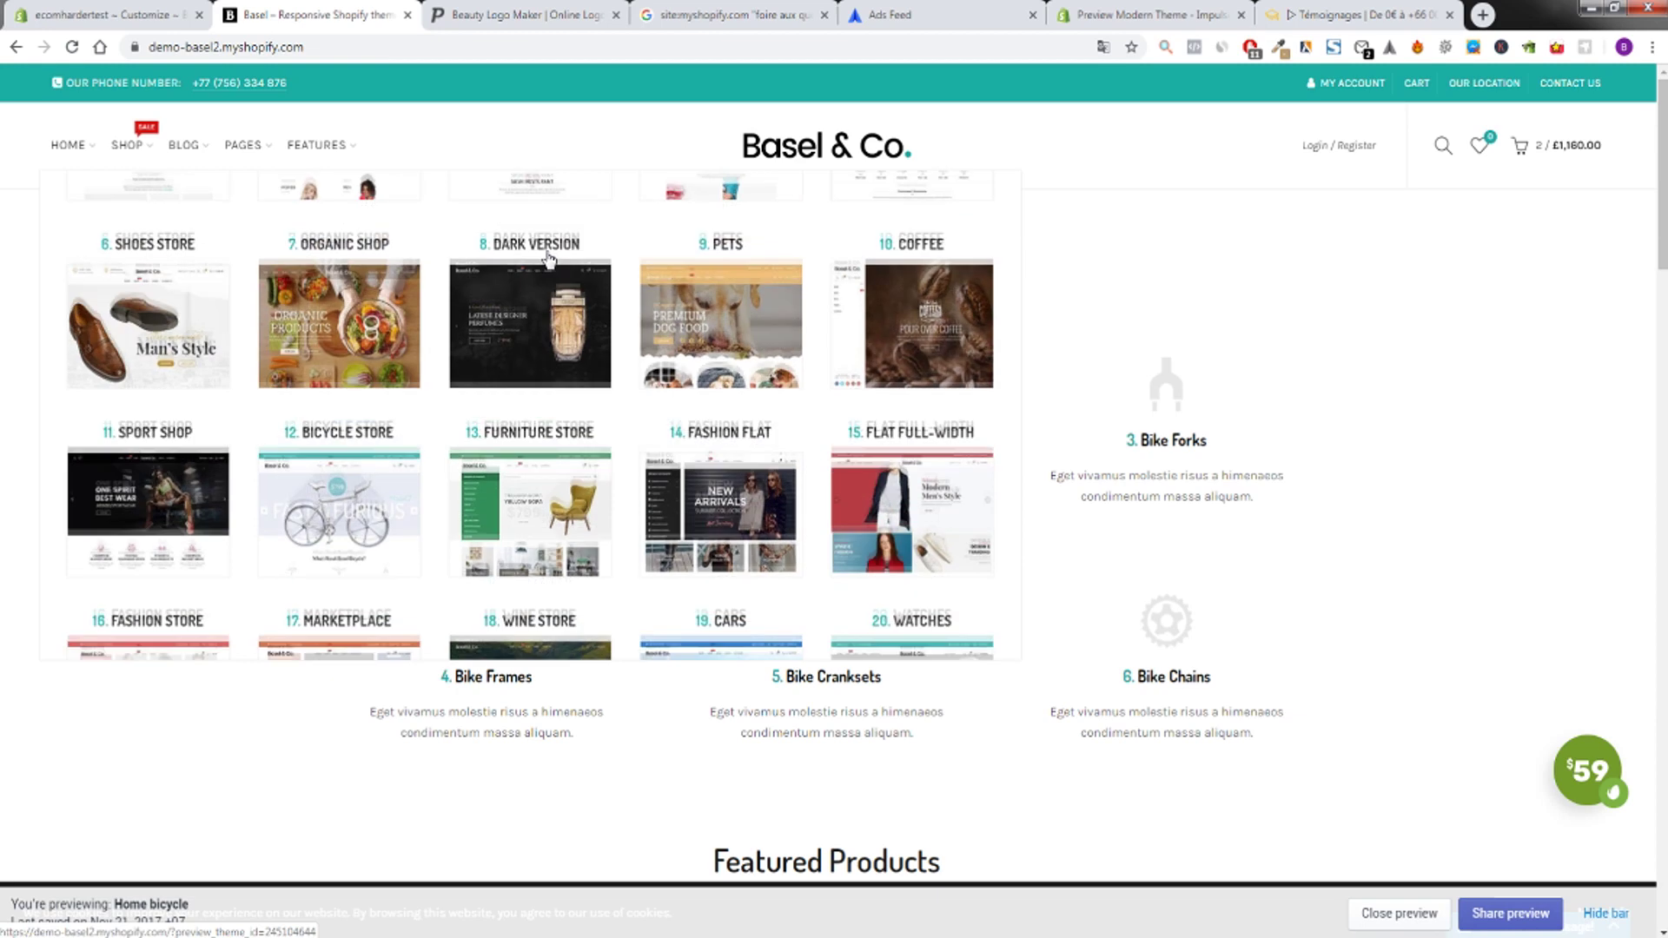
left_click(514, 300)
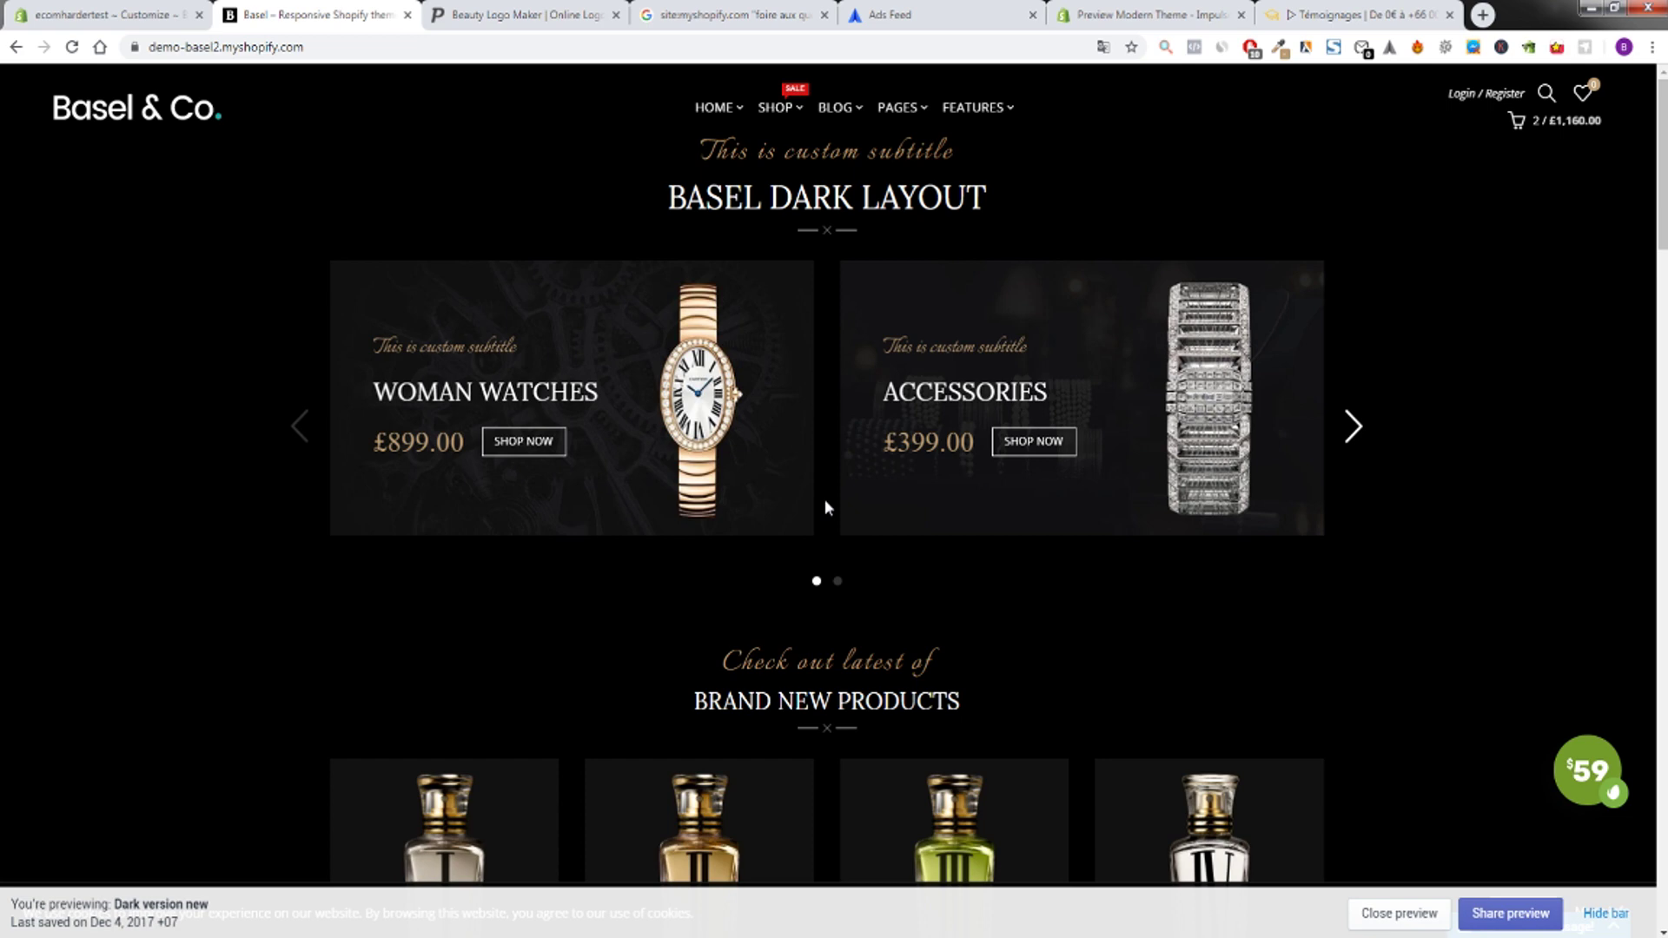
mouse_move(943, 84)
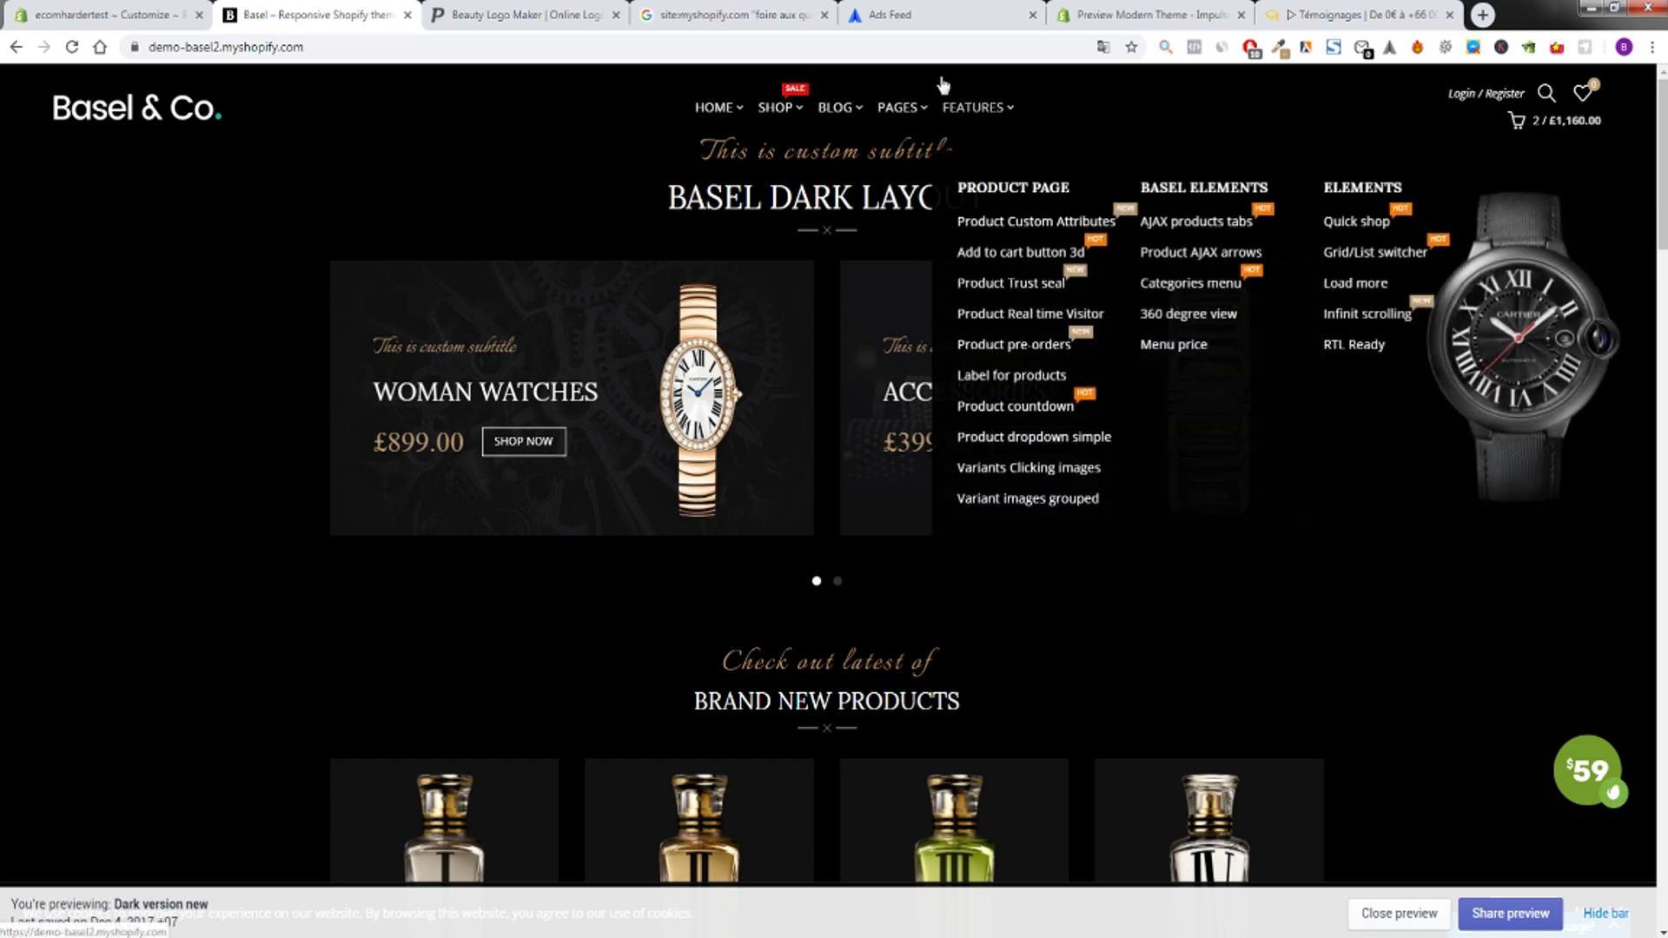
Examine the preview of the Impulse theme's Modern style from its header down to the footer.
left_click(1147, 14)
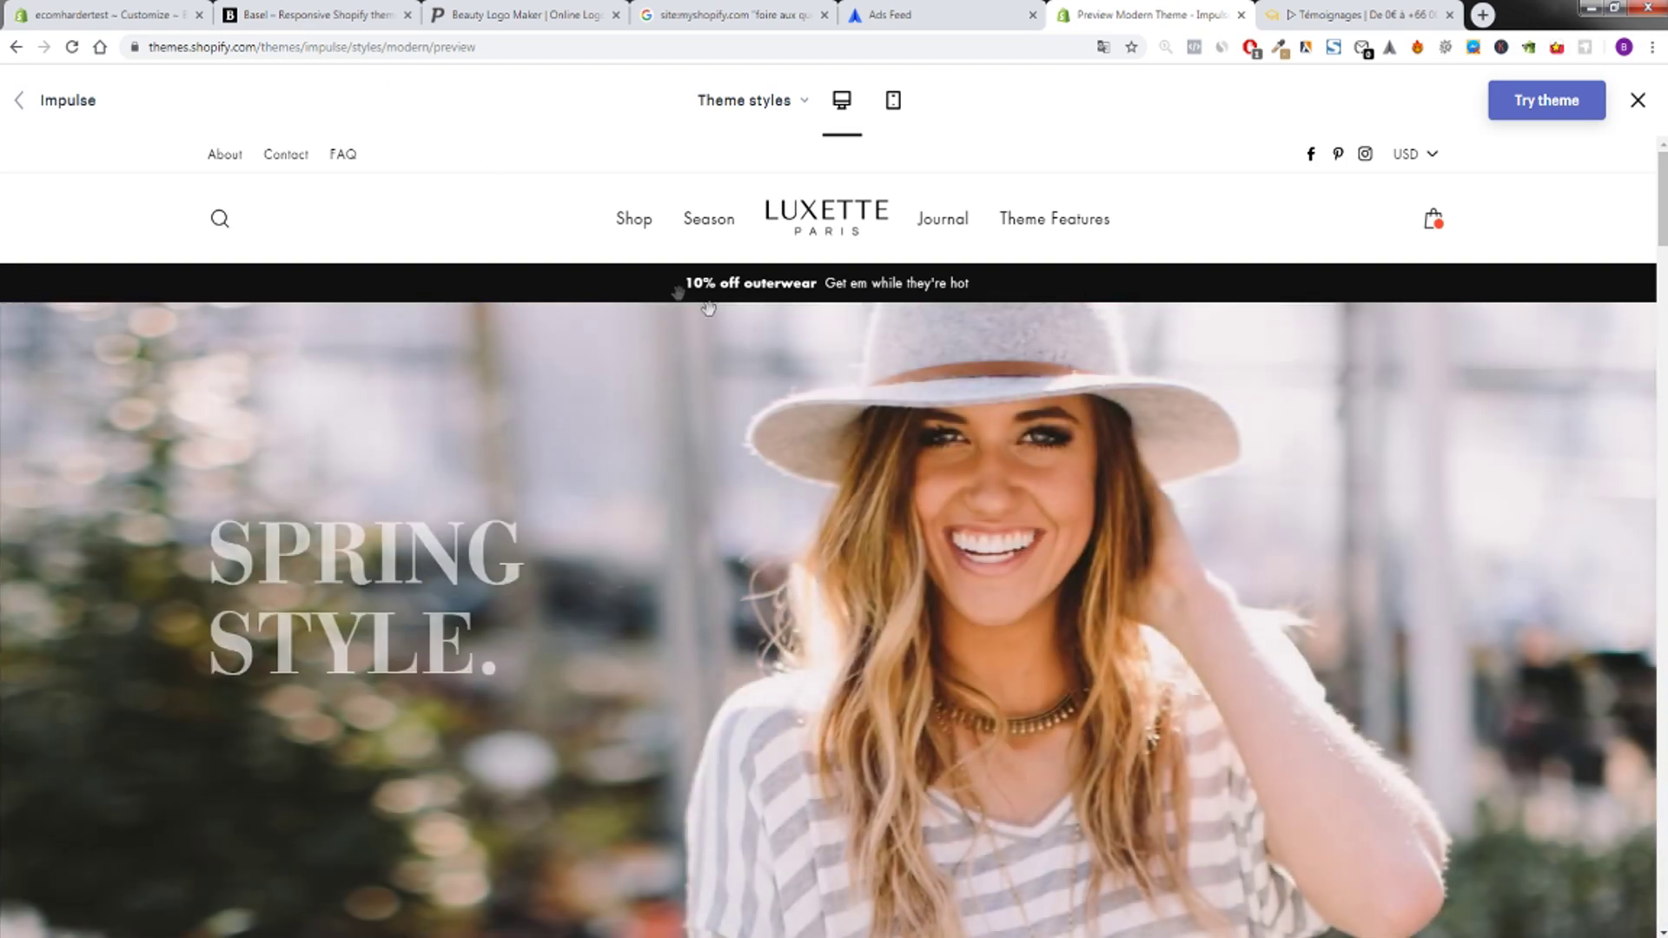
scroll(735, 352, "down", 1)
scroll(735, 352, "down", 8)
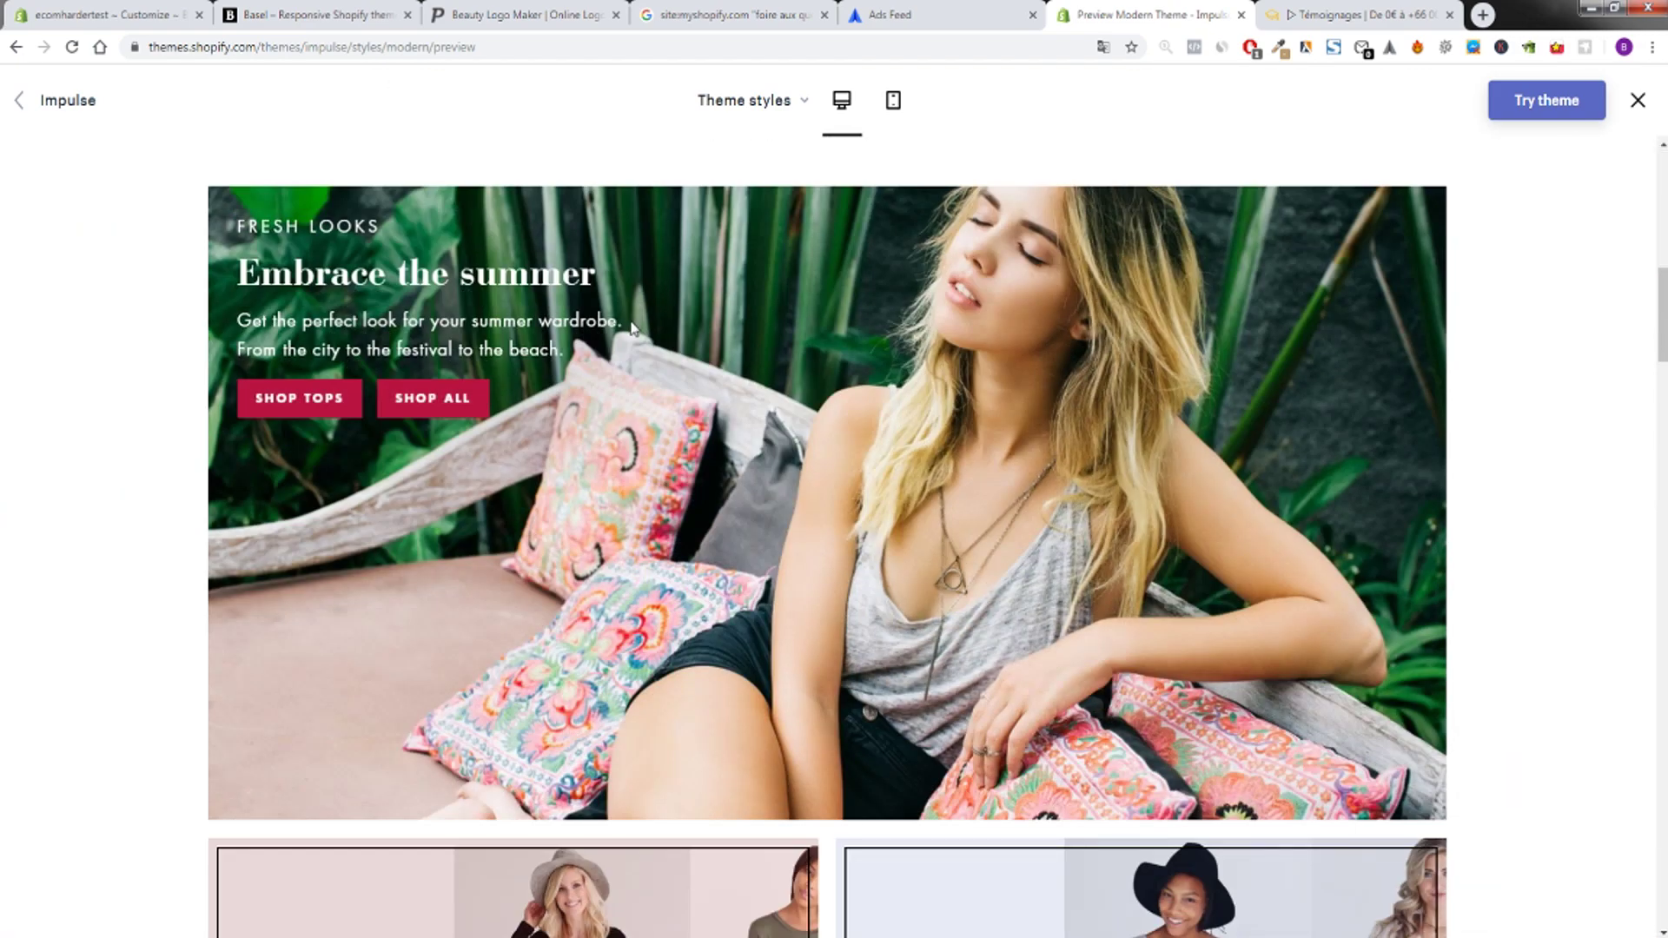
scroll(632, 327, "down", 14)
scroll(611, 334, "down", 10)
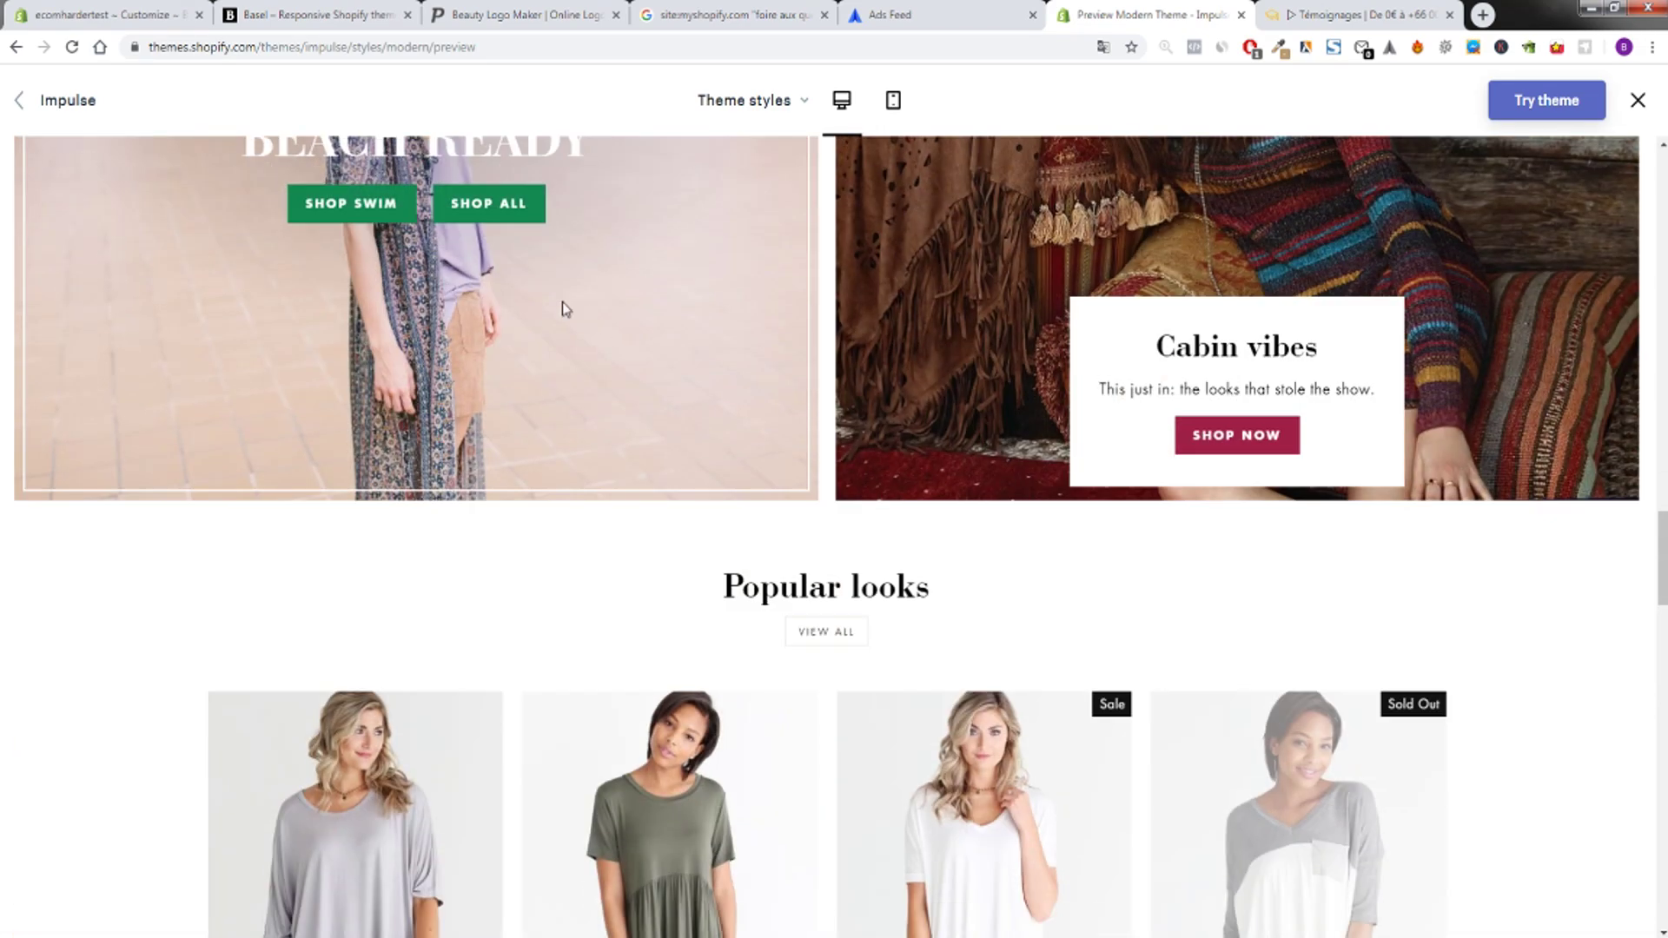
scroll(562, 301, "down", 15)
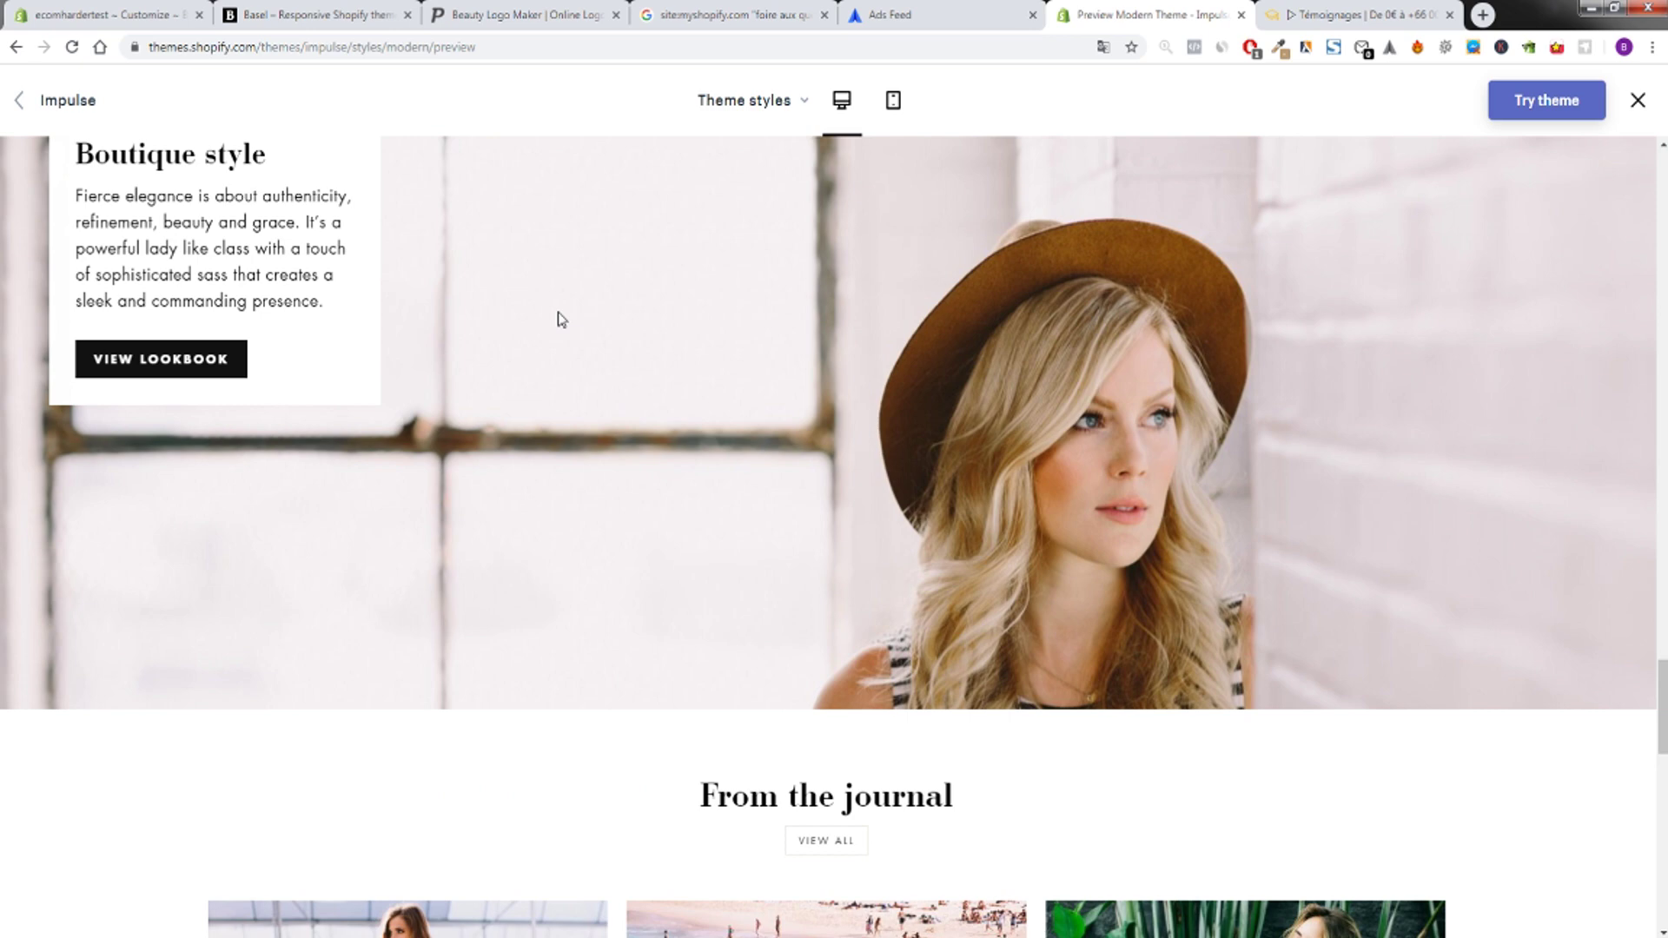
scroll(708, 445, "down", 6)
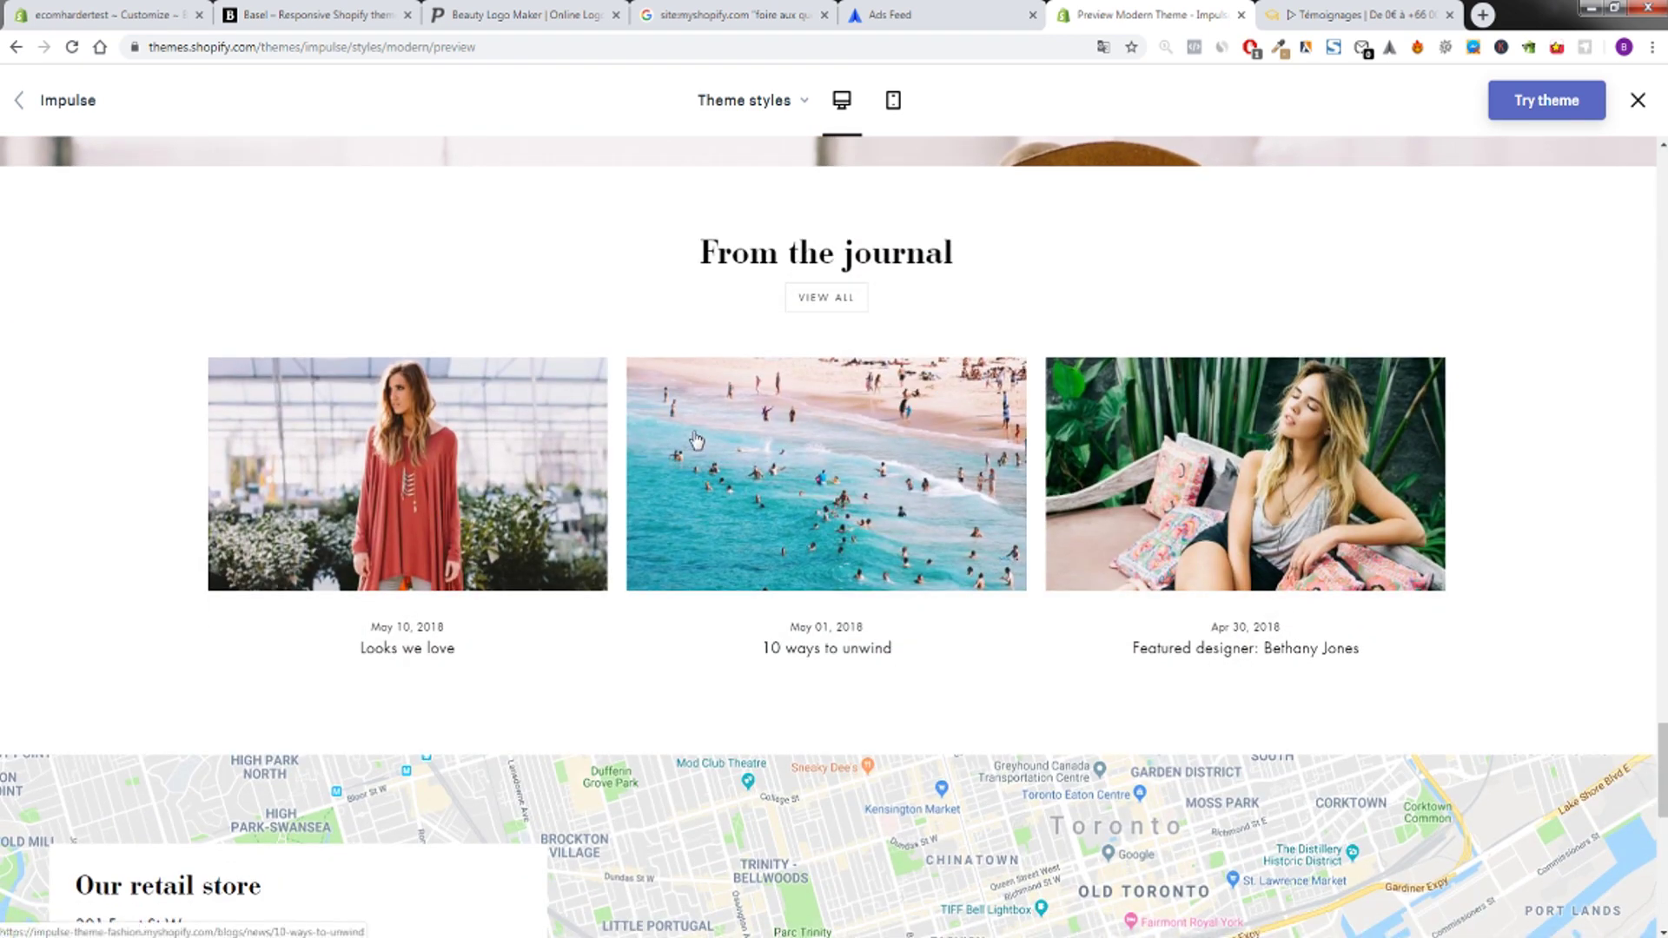
scroll(696, 439, "down", 10)
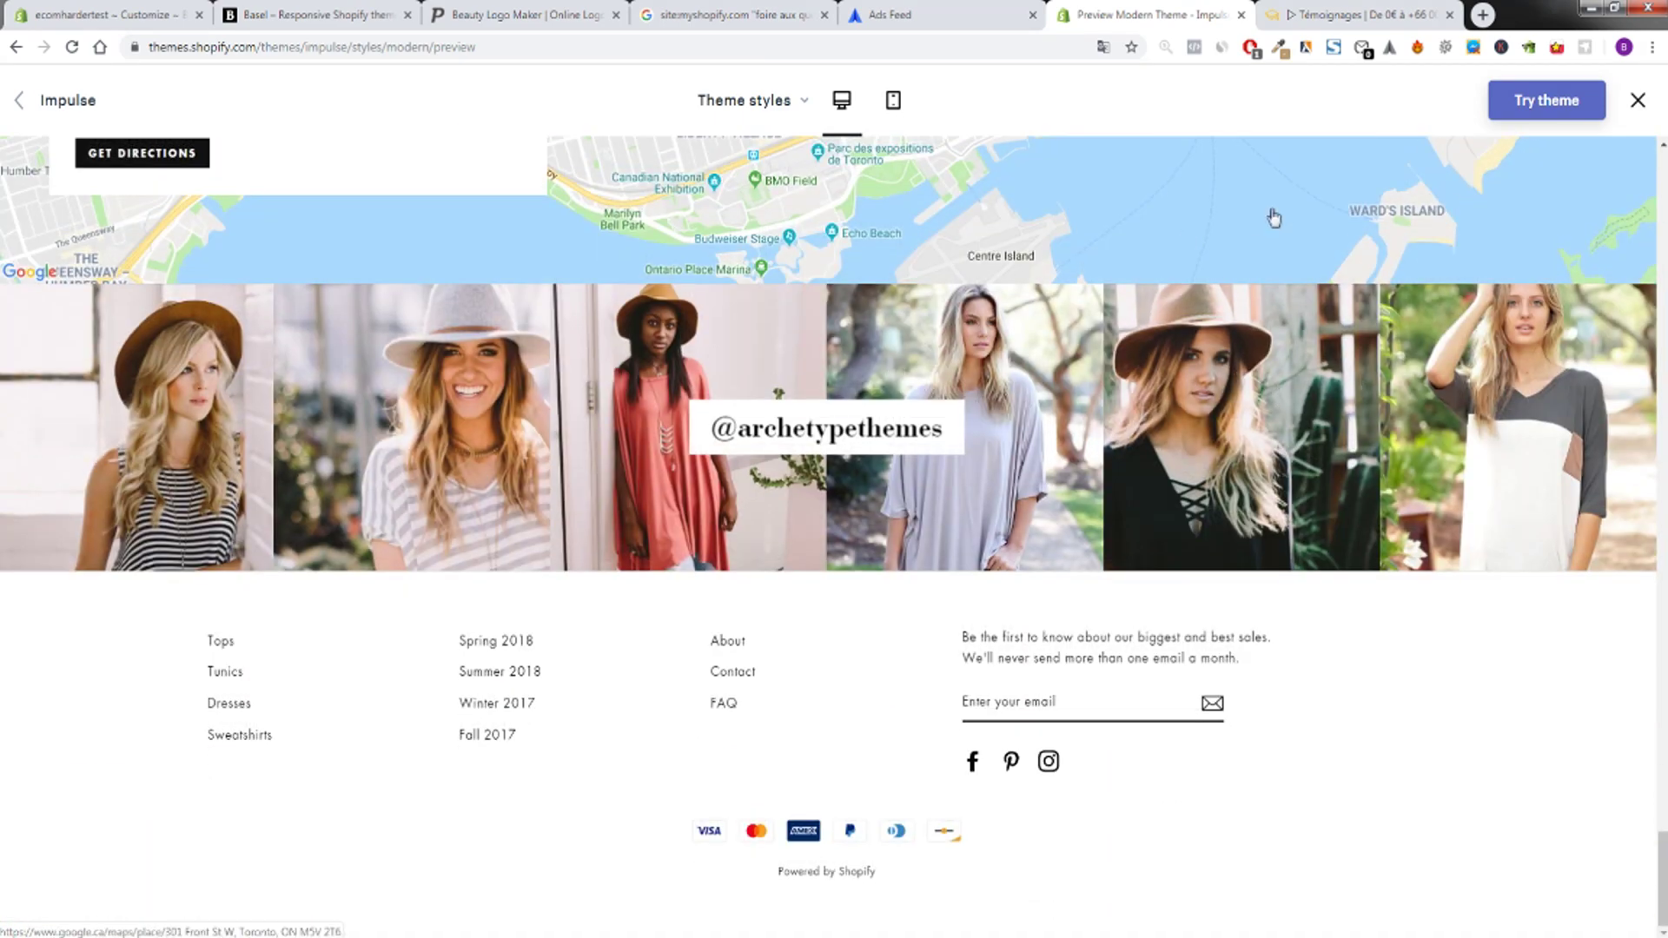
Open the product page linked from the Sinavo Shop knee brace ad in Ads Feed.
left_click(879, 14)
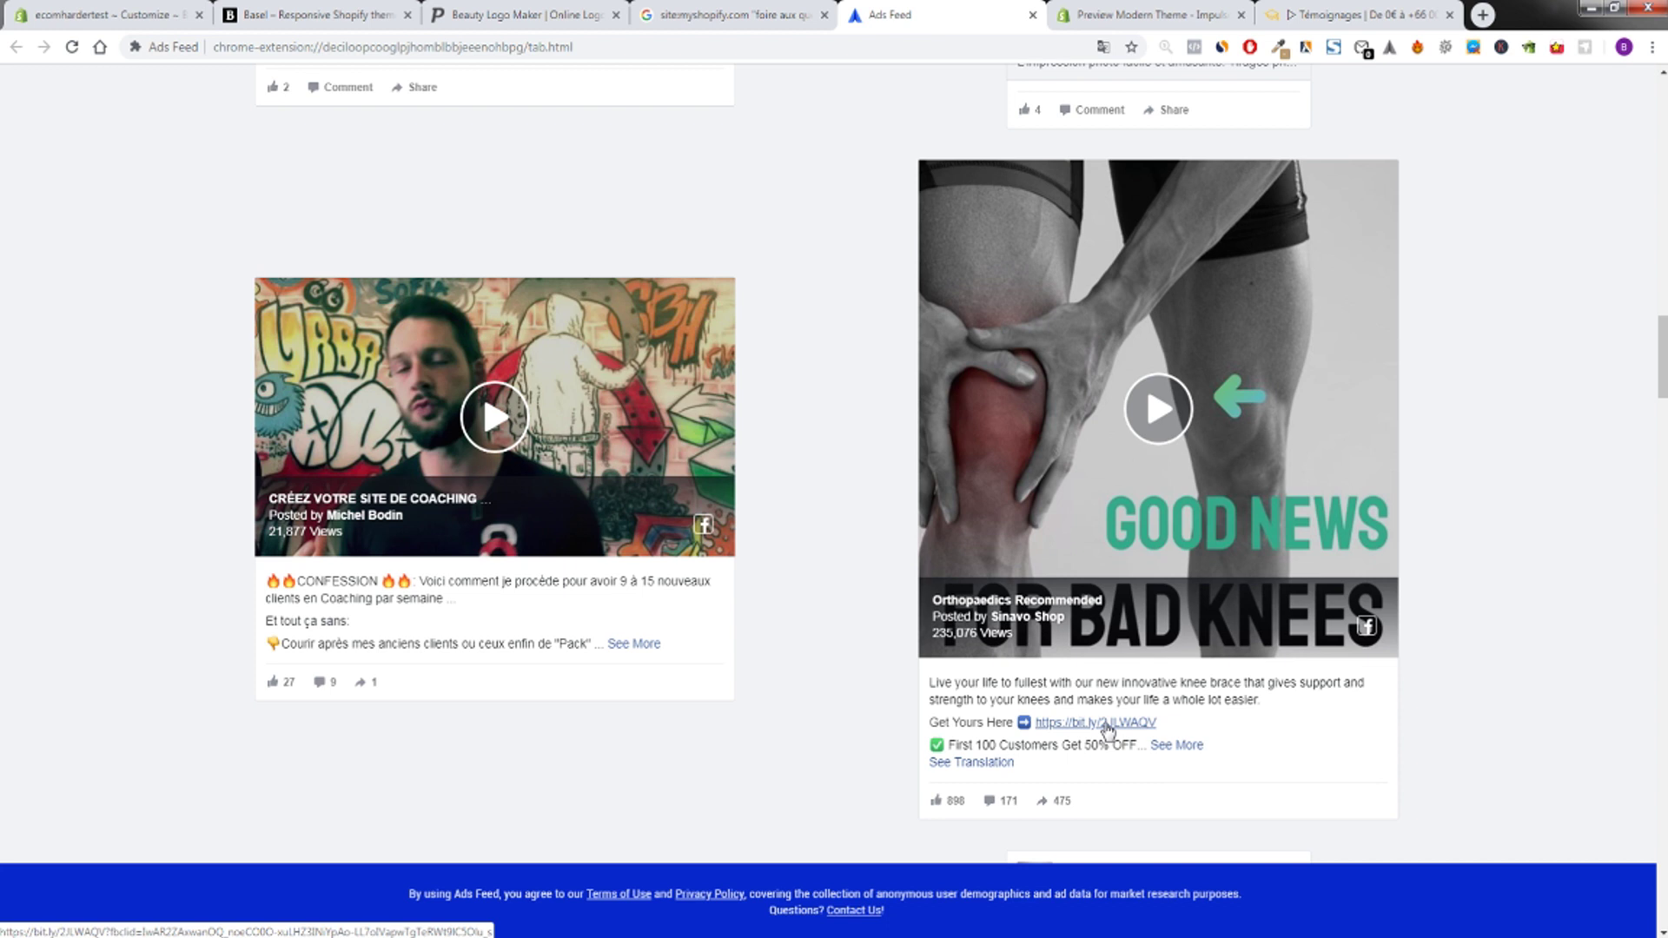
left_click(1107, 728)
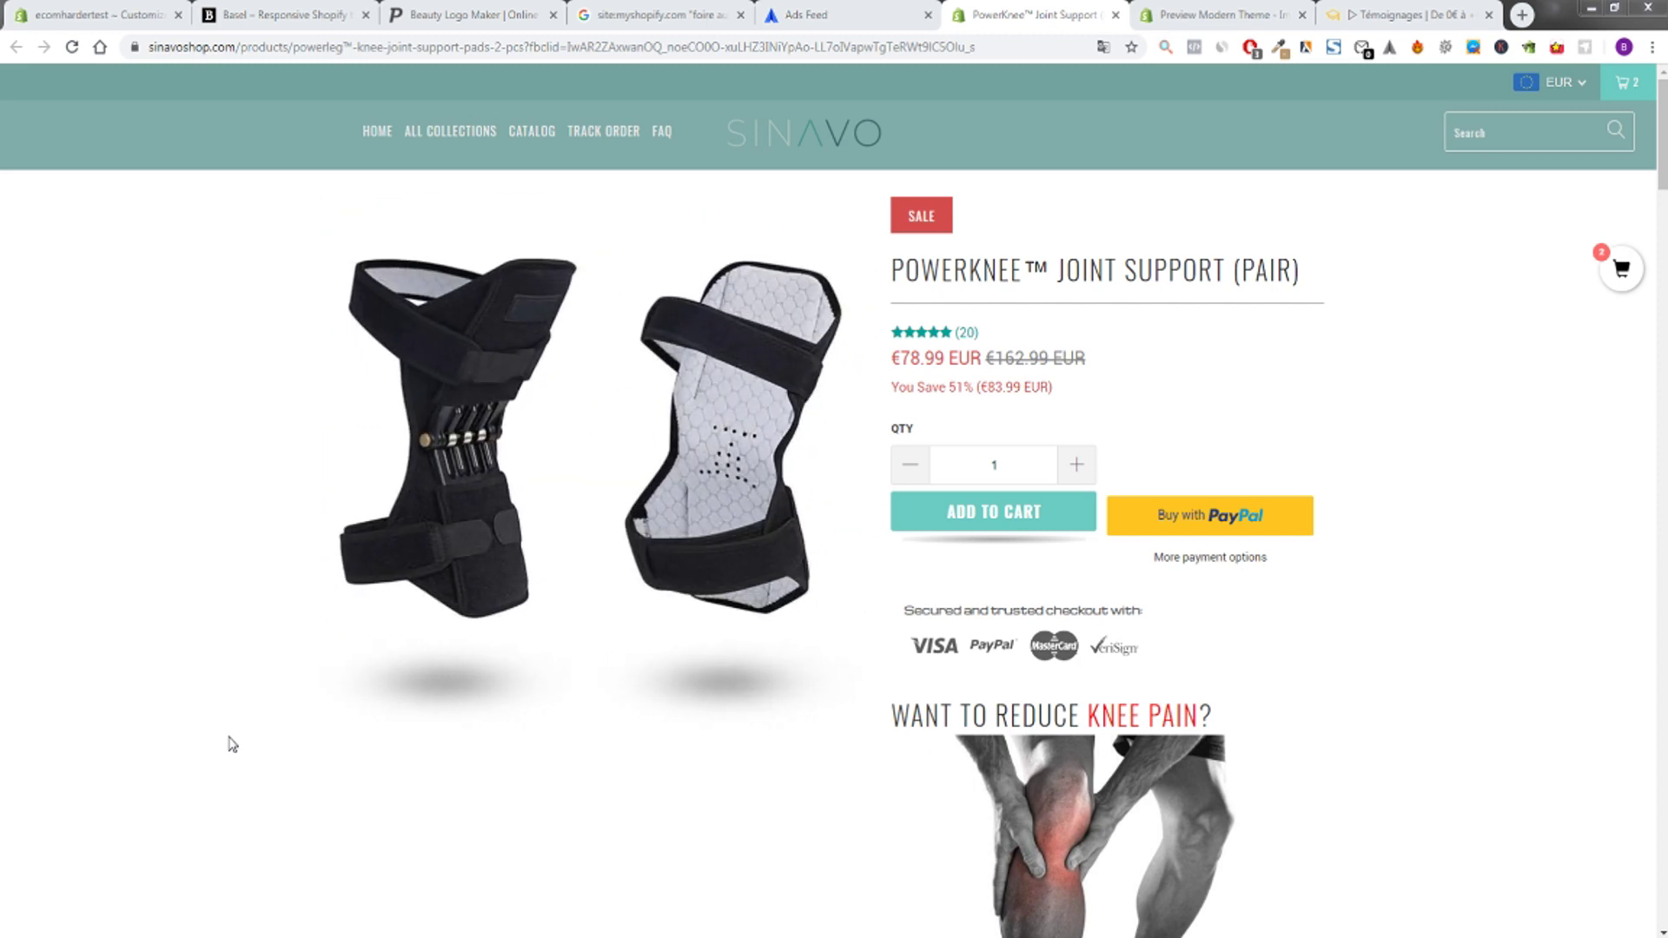
Review the journal, retail store map and Instagram gallery sections in the Impulse theme preview.
key("ctrl+Tab")
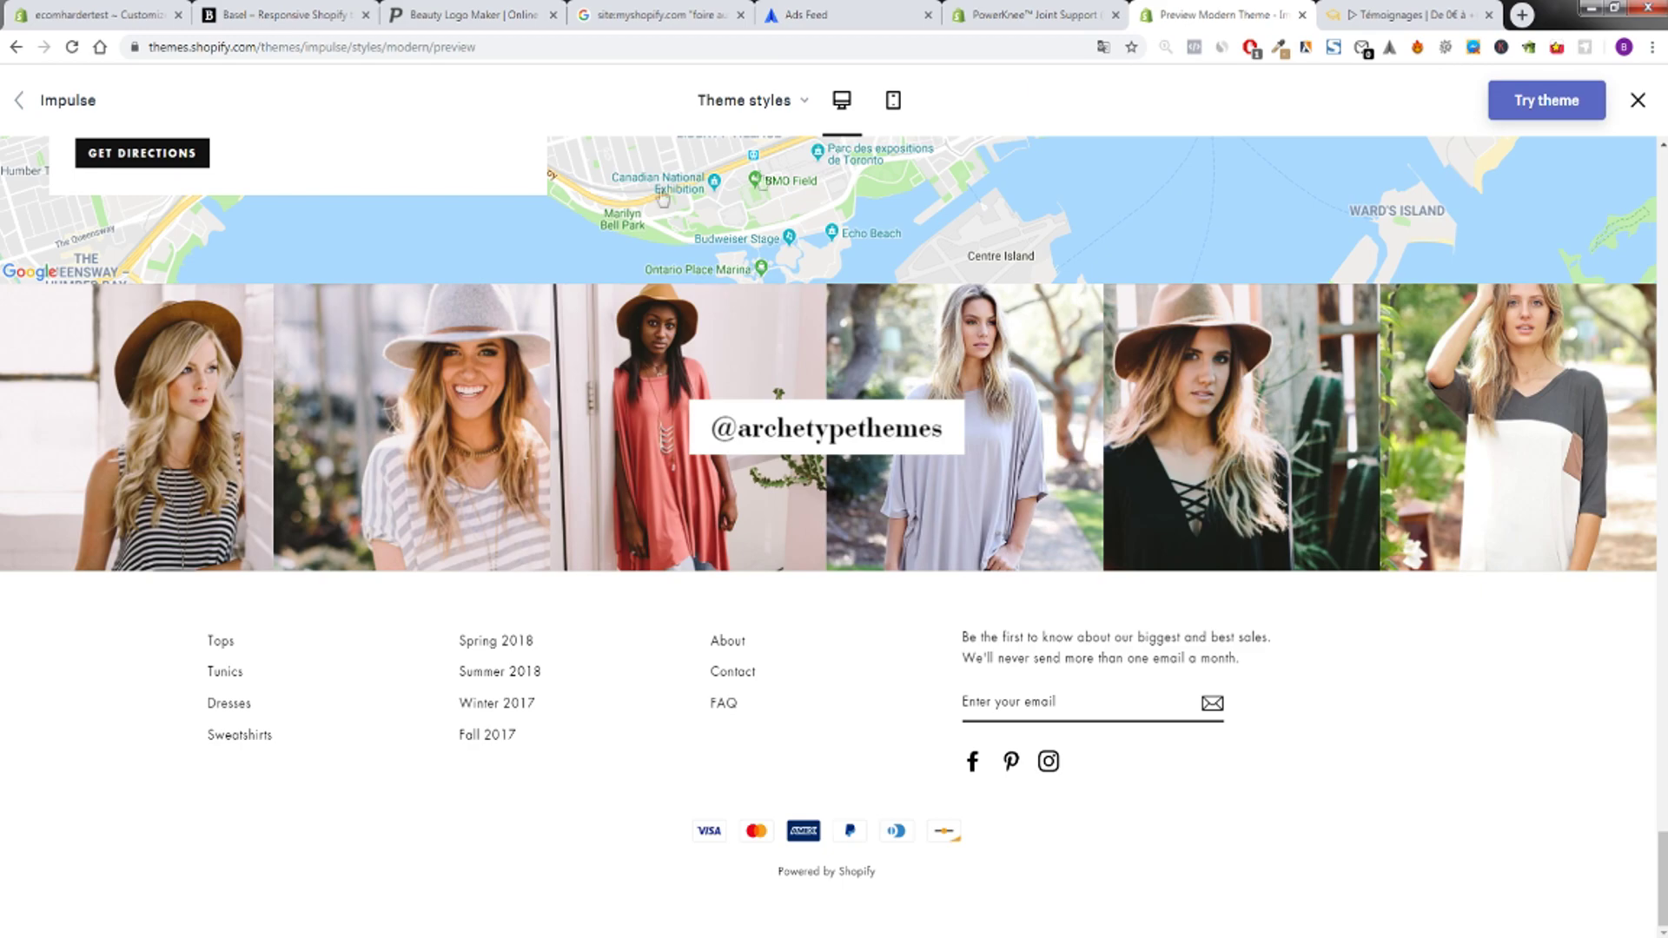
scroll(725, 430, "up", 9)
scroll(686, 420, "down", 4)
scroll(687, 420, "down", 5)
scroll(686, 420, "up", 10)
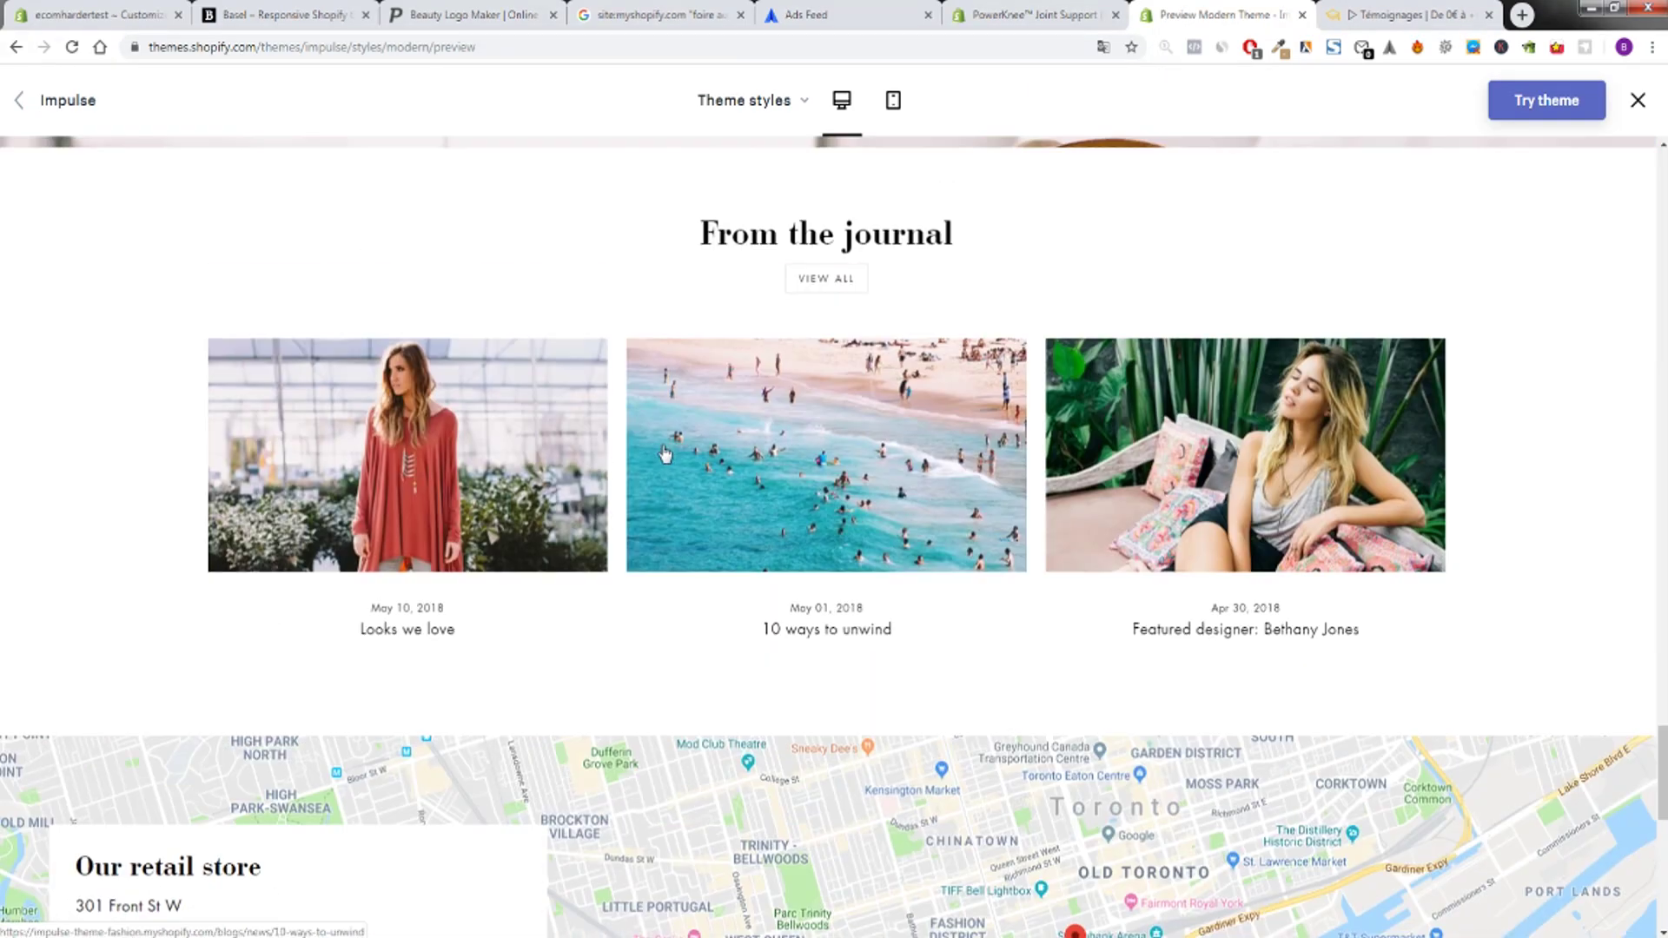
scroll(609, 564, "down", 7)
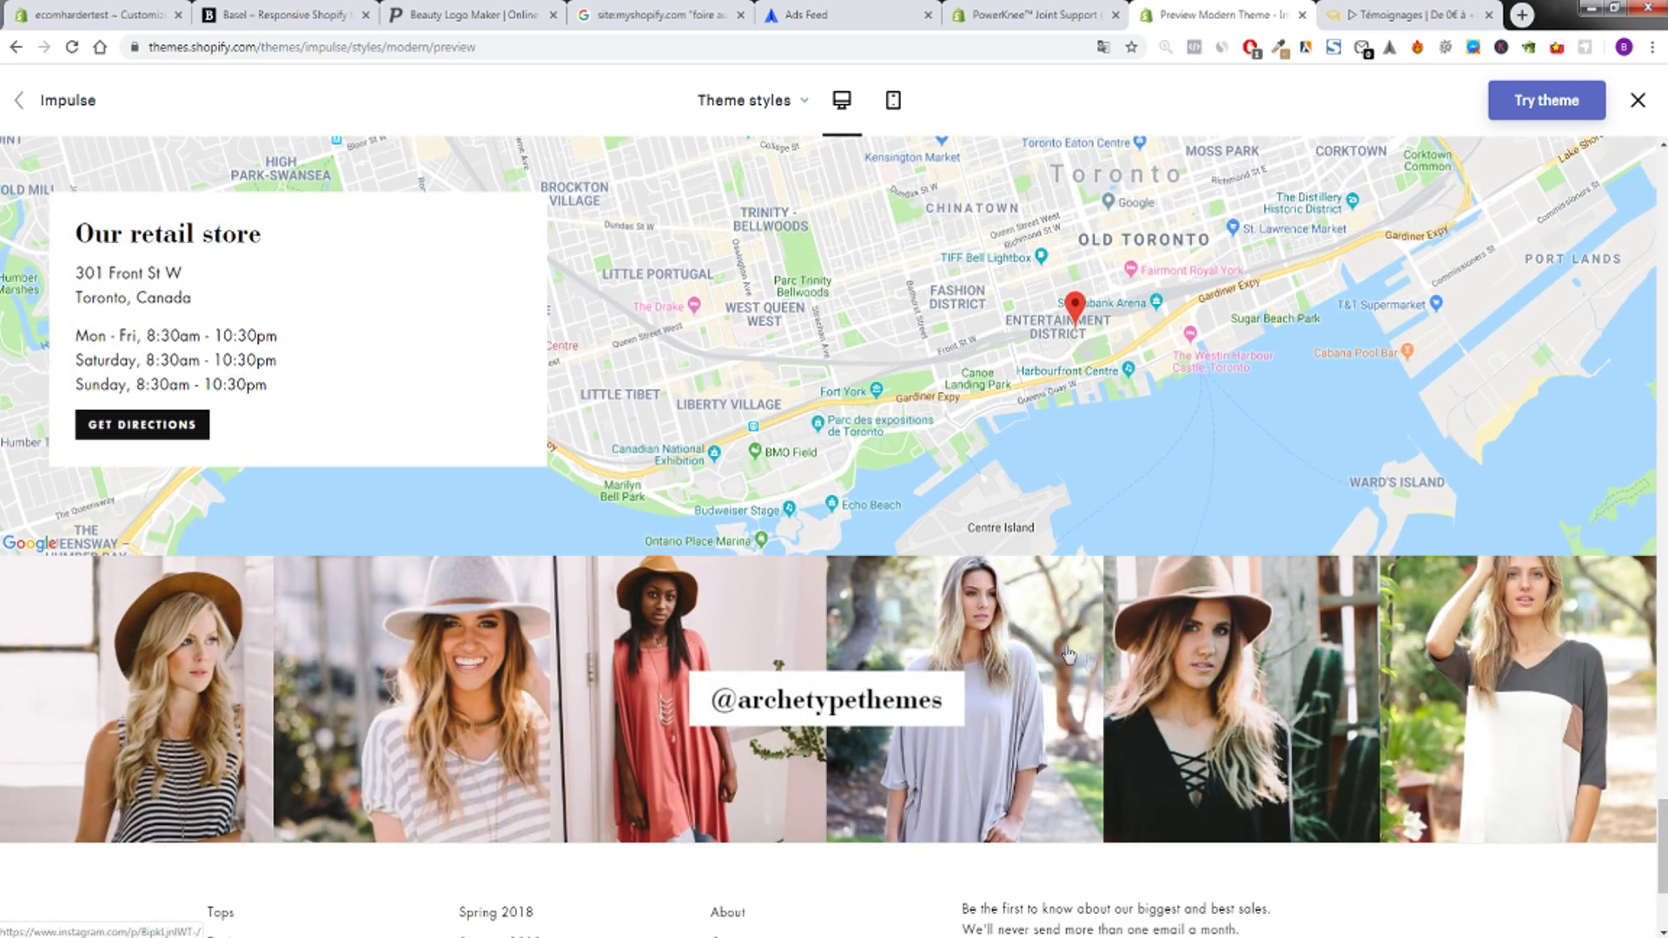
Import the Home Lingerie demo version into the ecomhardertest store's Basel theme.
left_click(153, 15)
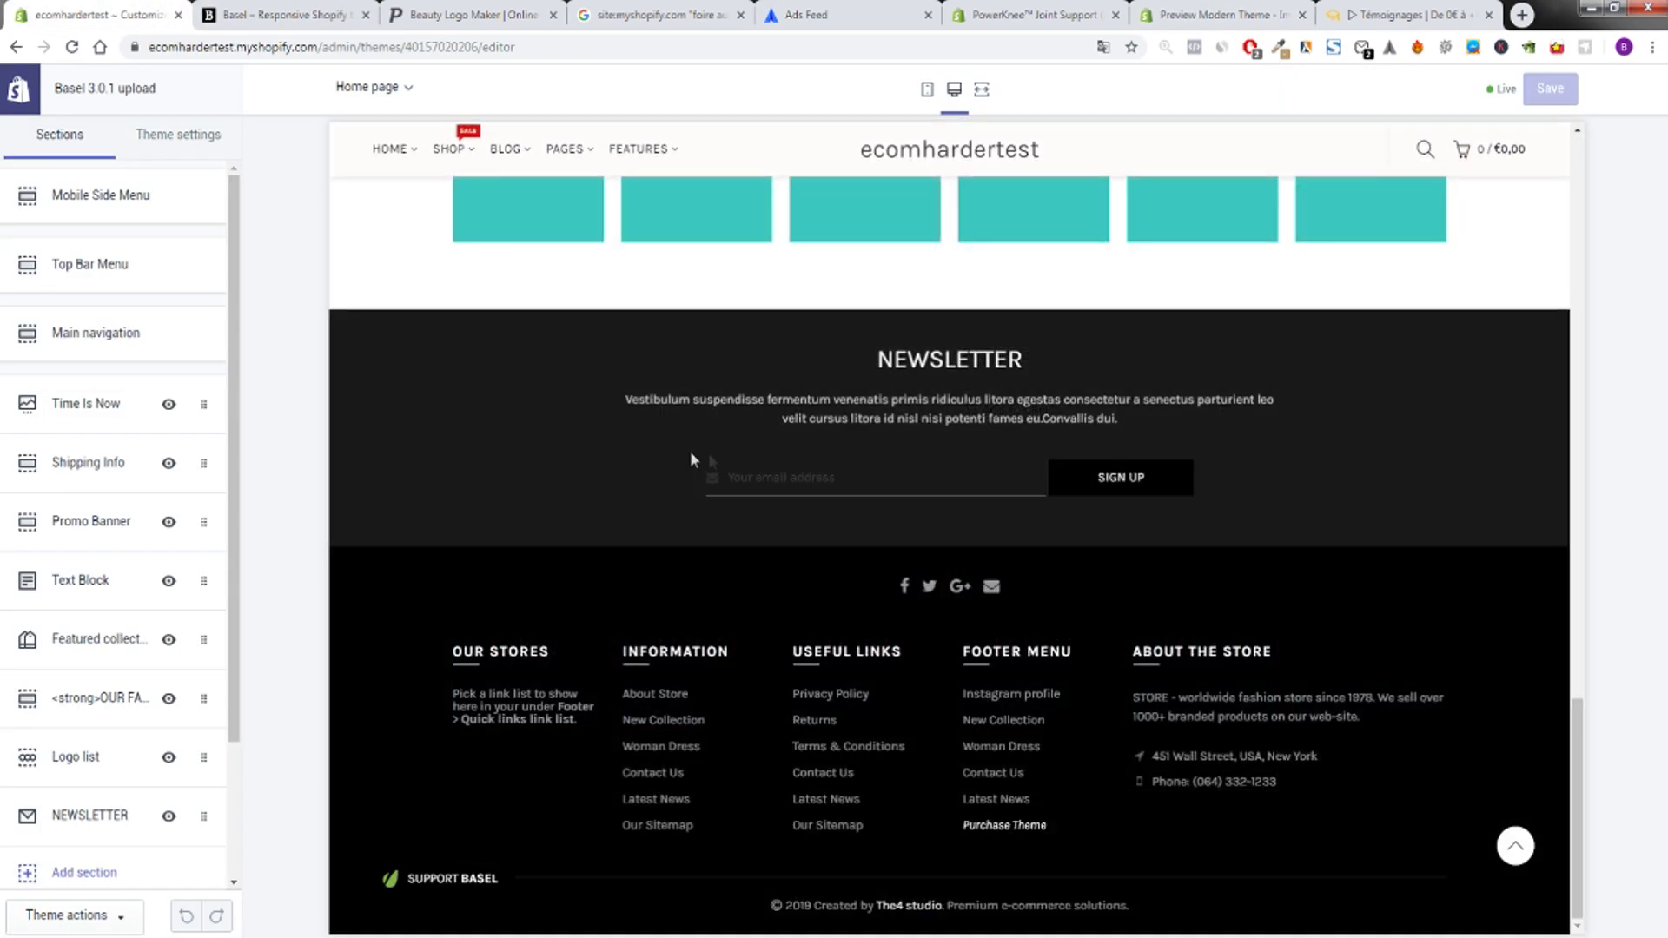
left_click(72, 915)
left_click(66, 867)
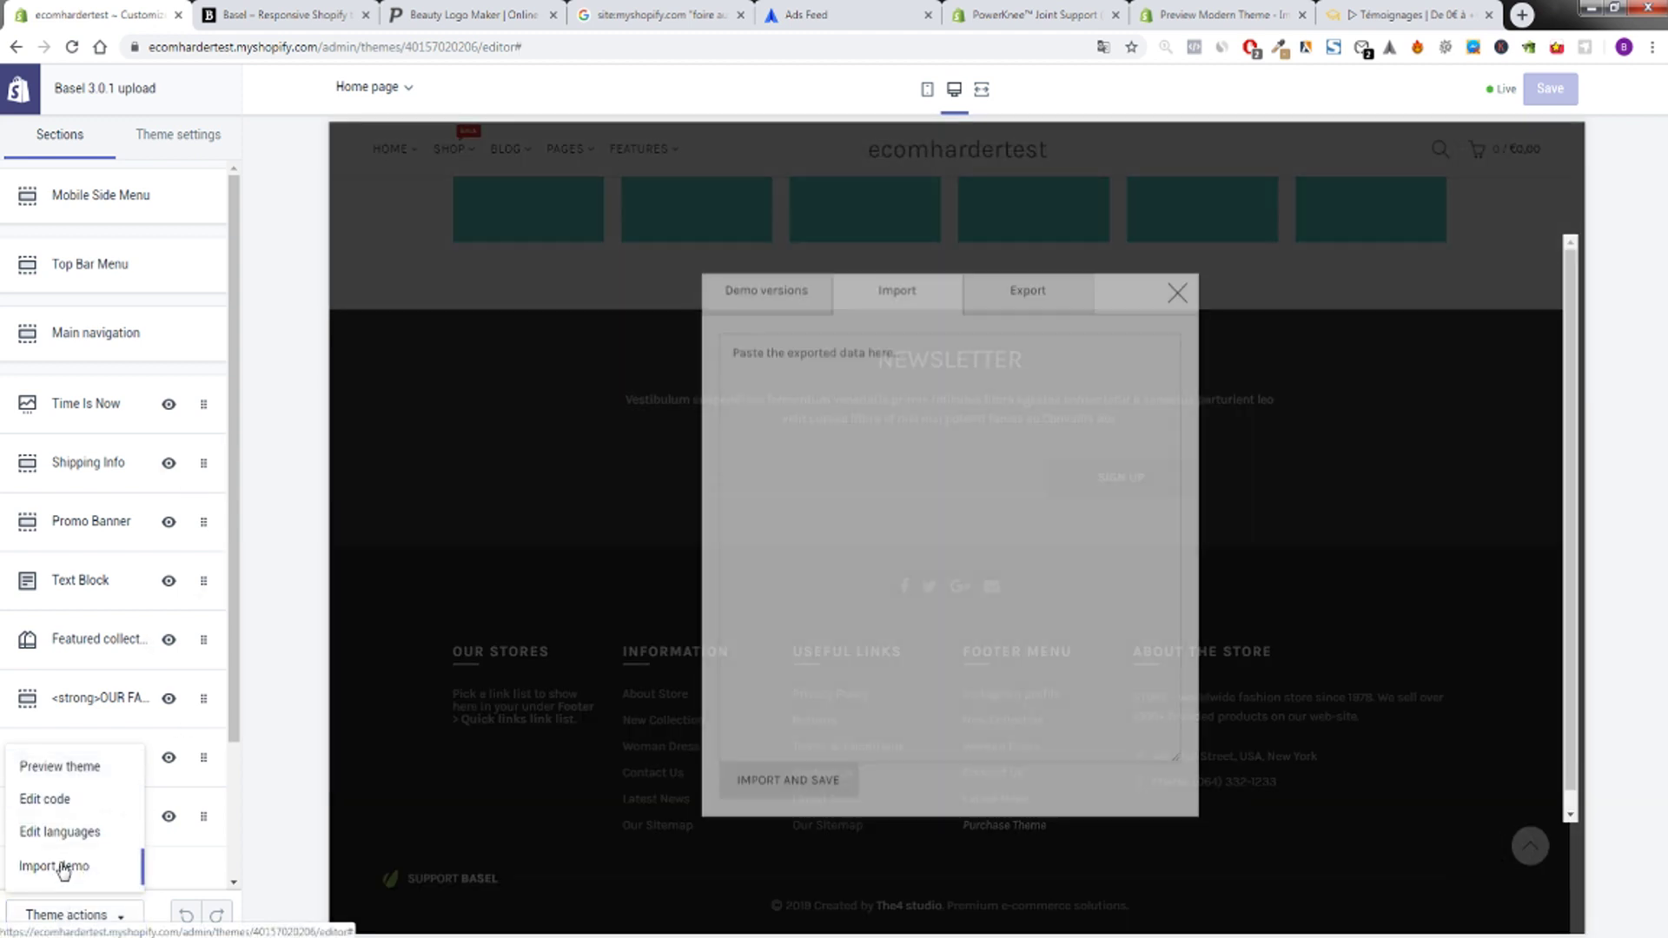
left_click(737, 276)
scroll(964, 469, "down", 5)
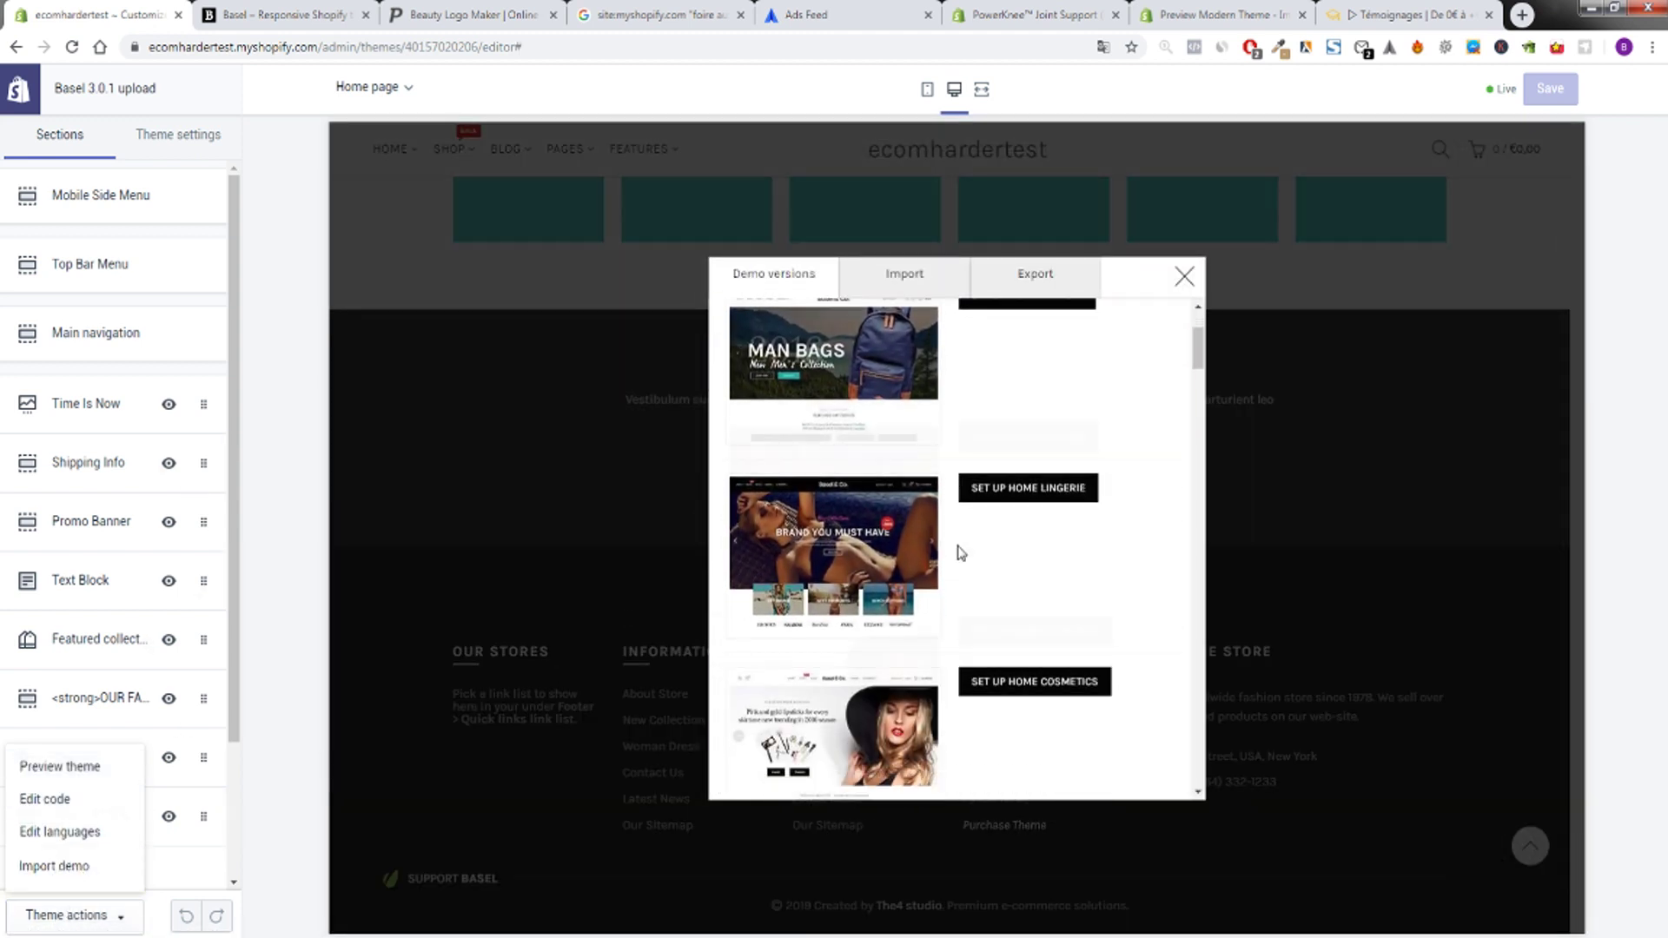
scroll(961, 448, "up", 2)
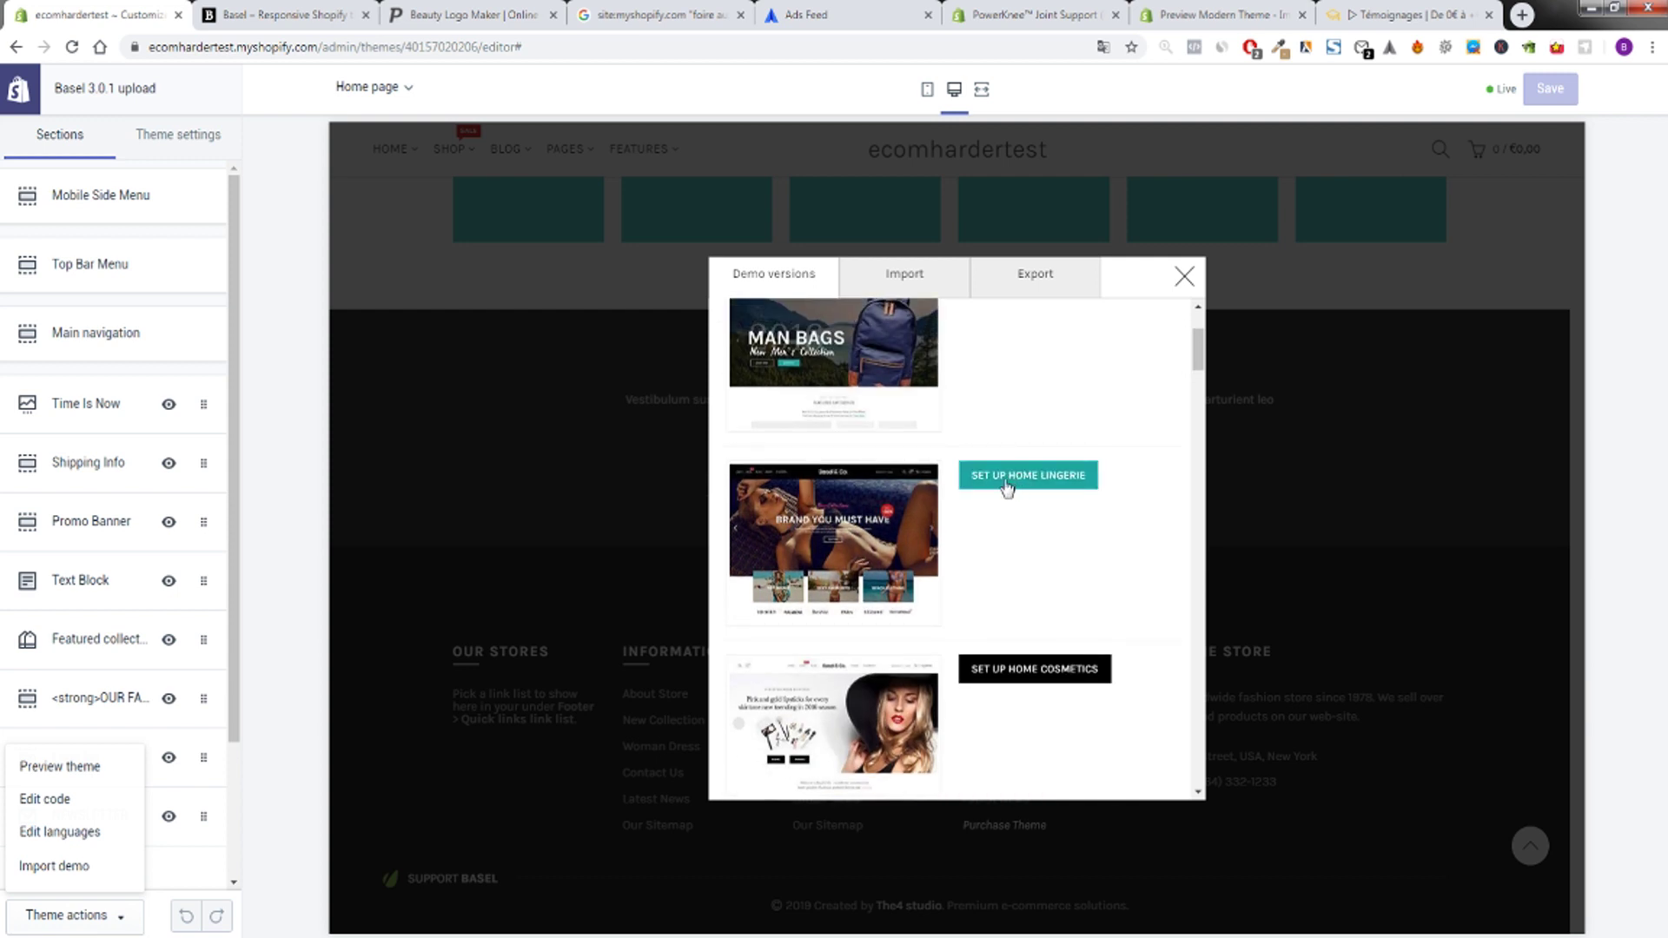
left_click(1006, 477)
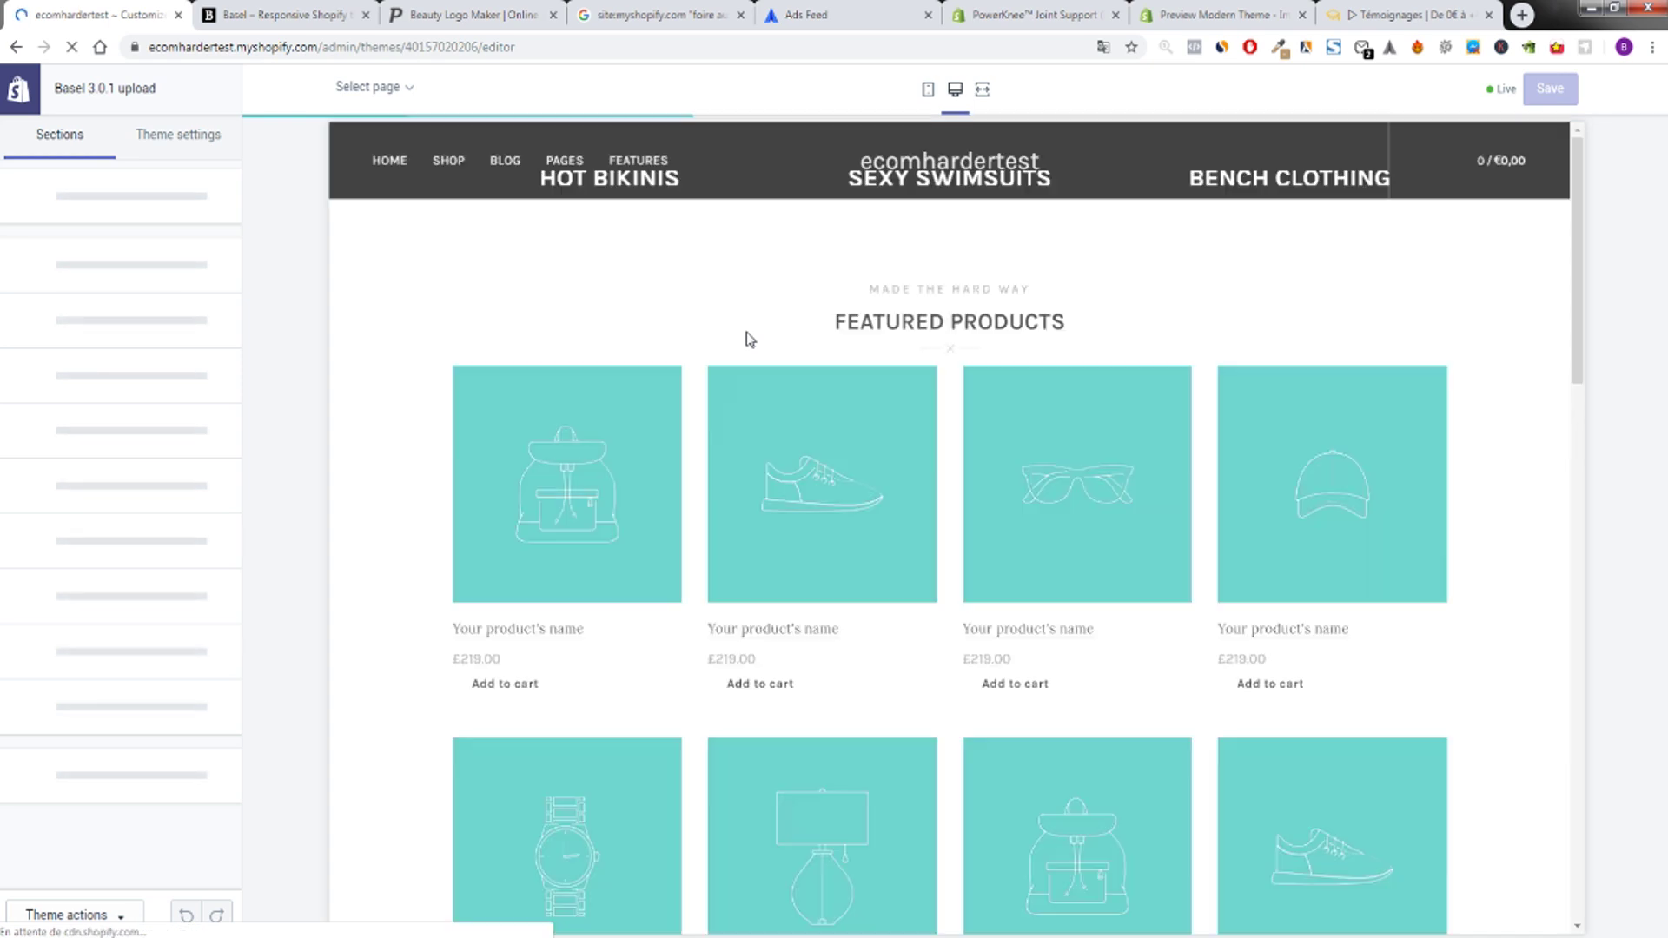
scroll(747, 337, "down", 20)
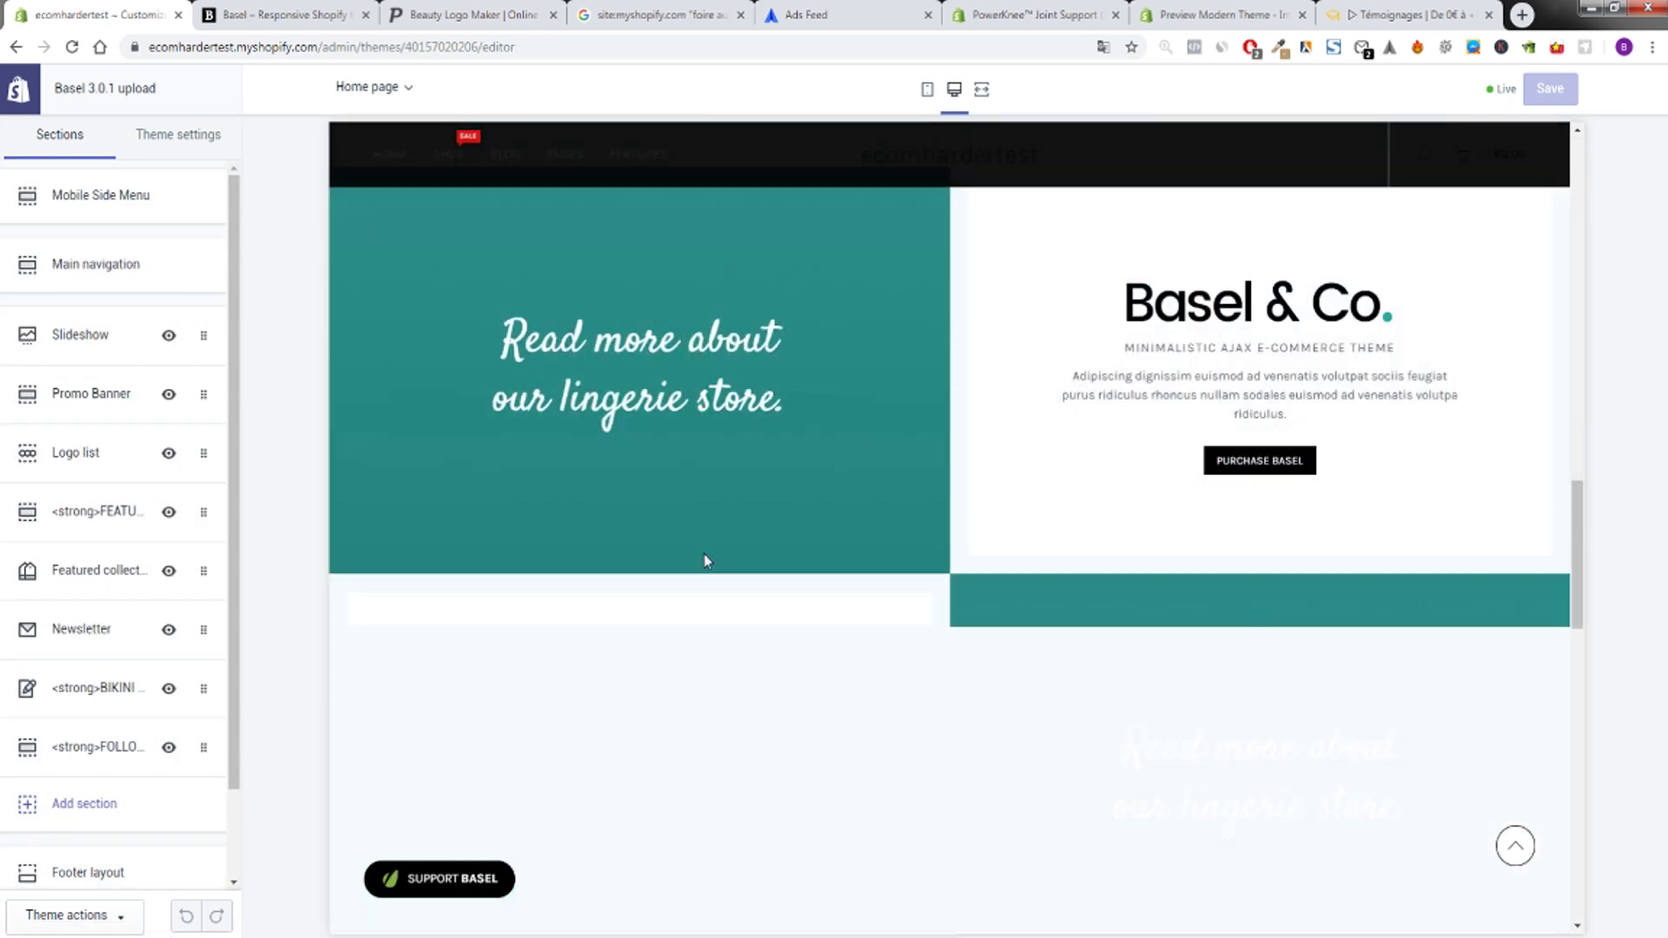
scroll(702, 538, "up", 3)
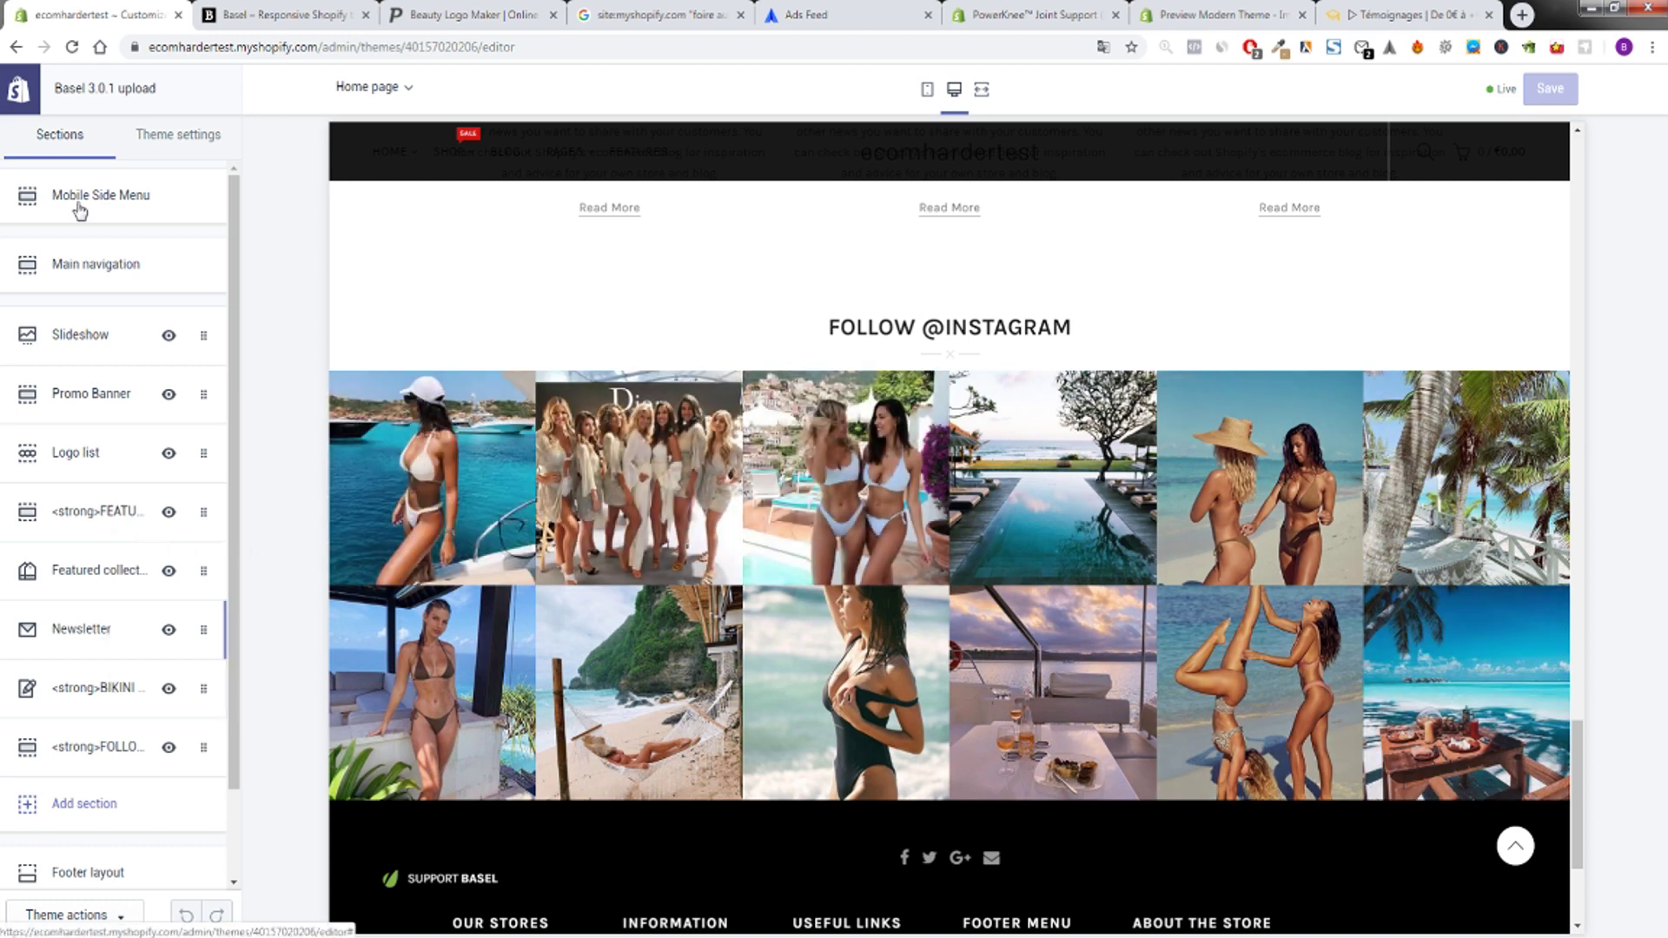
left_click(83, 749)
scroll(102, 428, "down", 7)
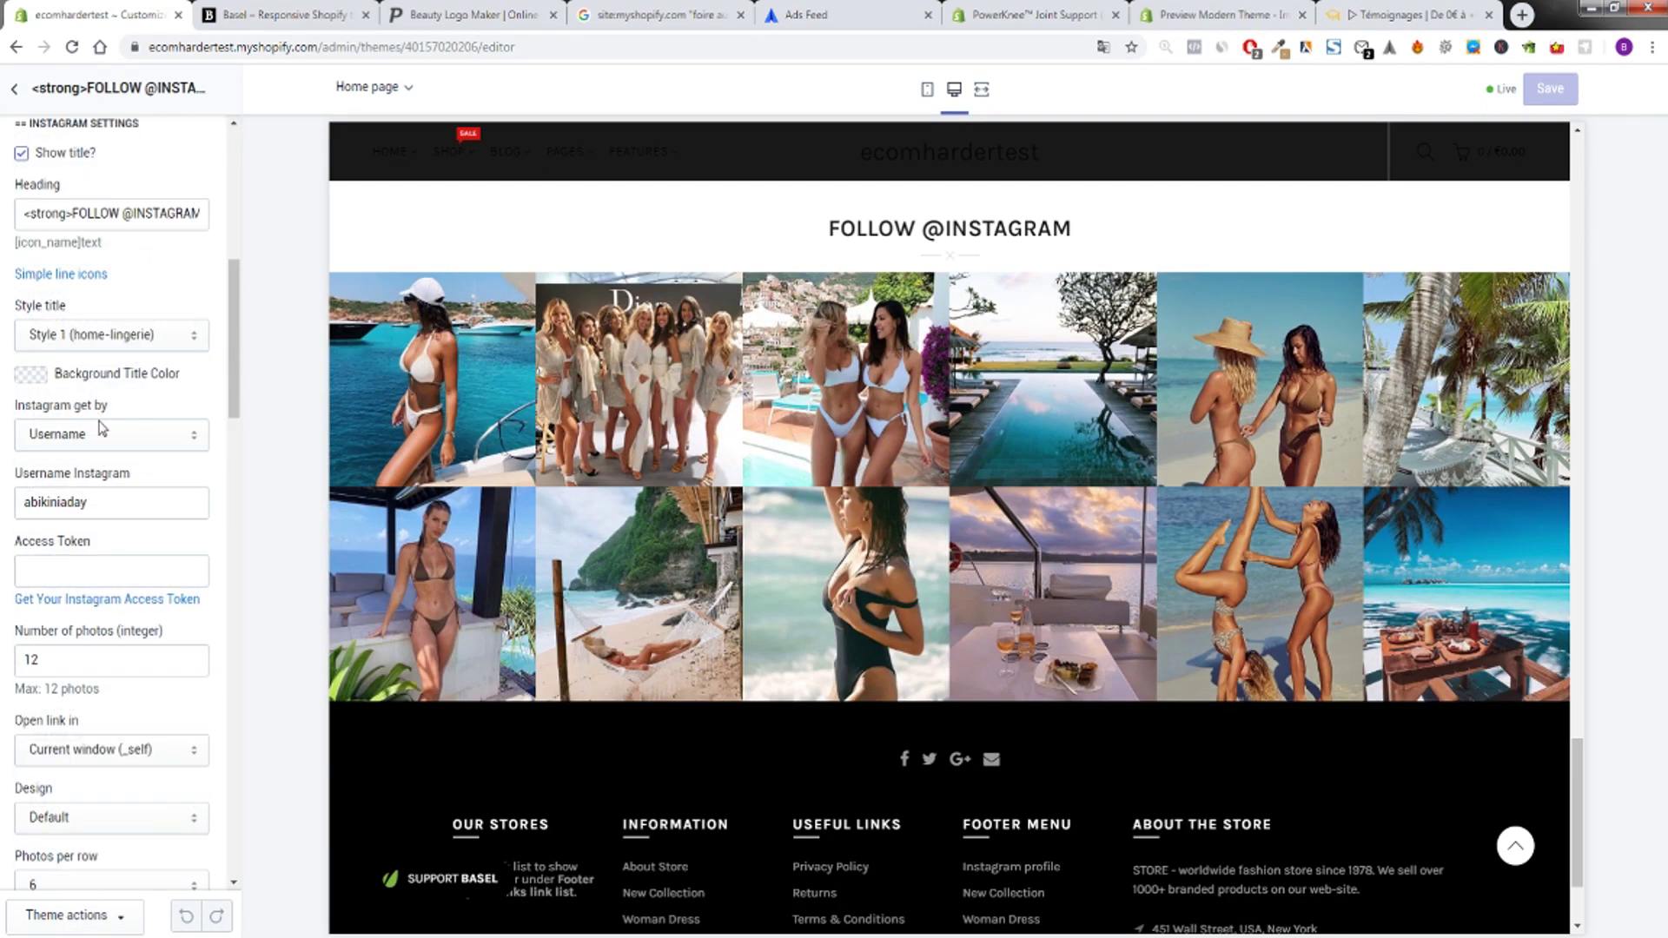
double_click(47, 504)
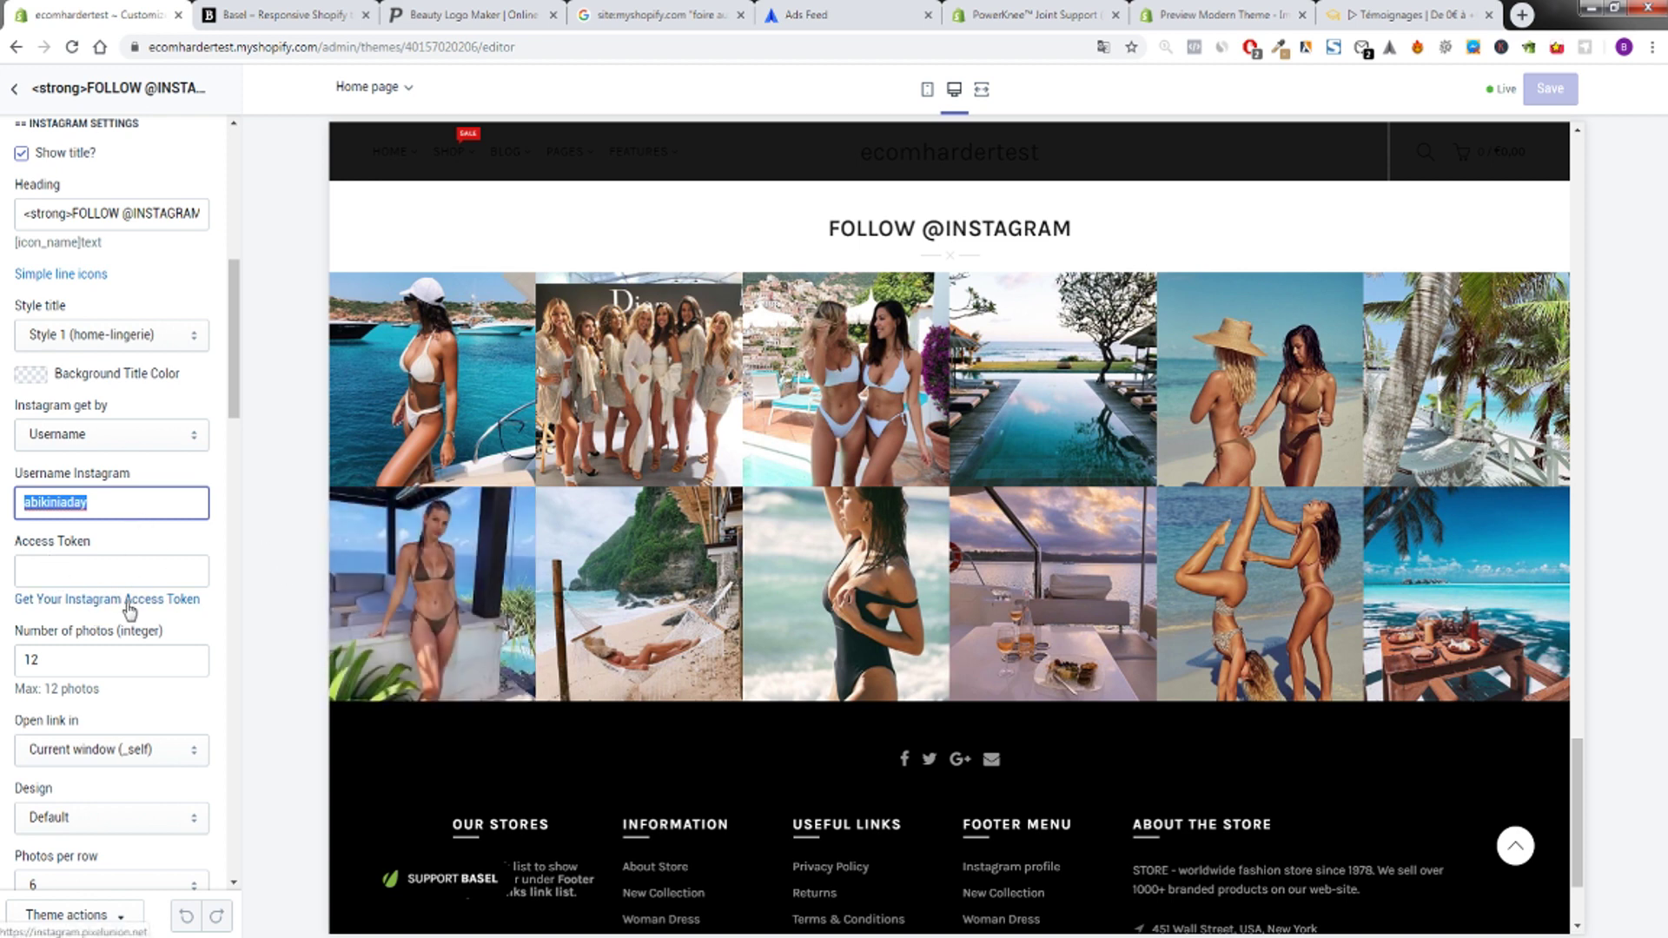
left_click(42, 565)
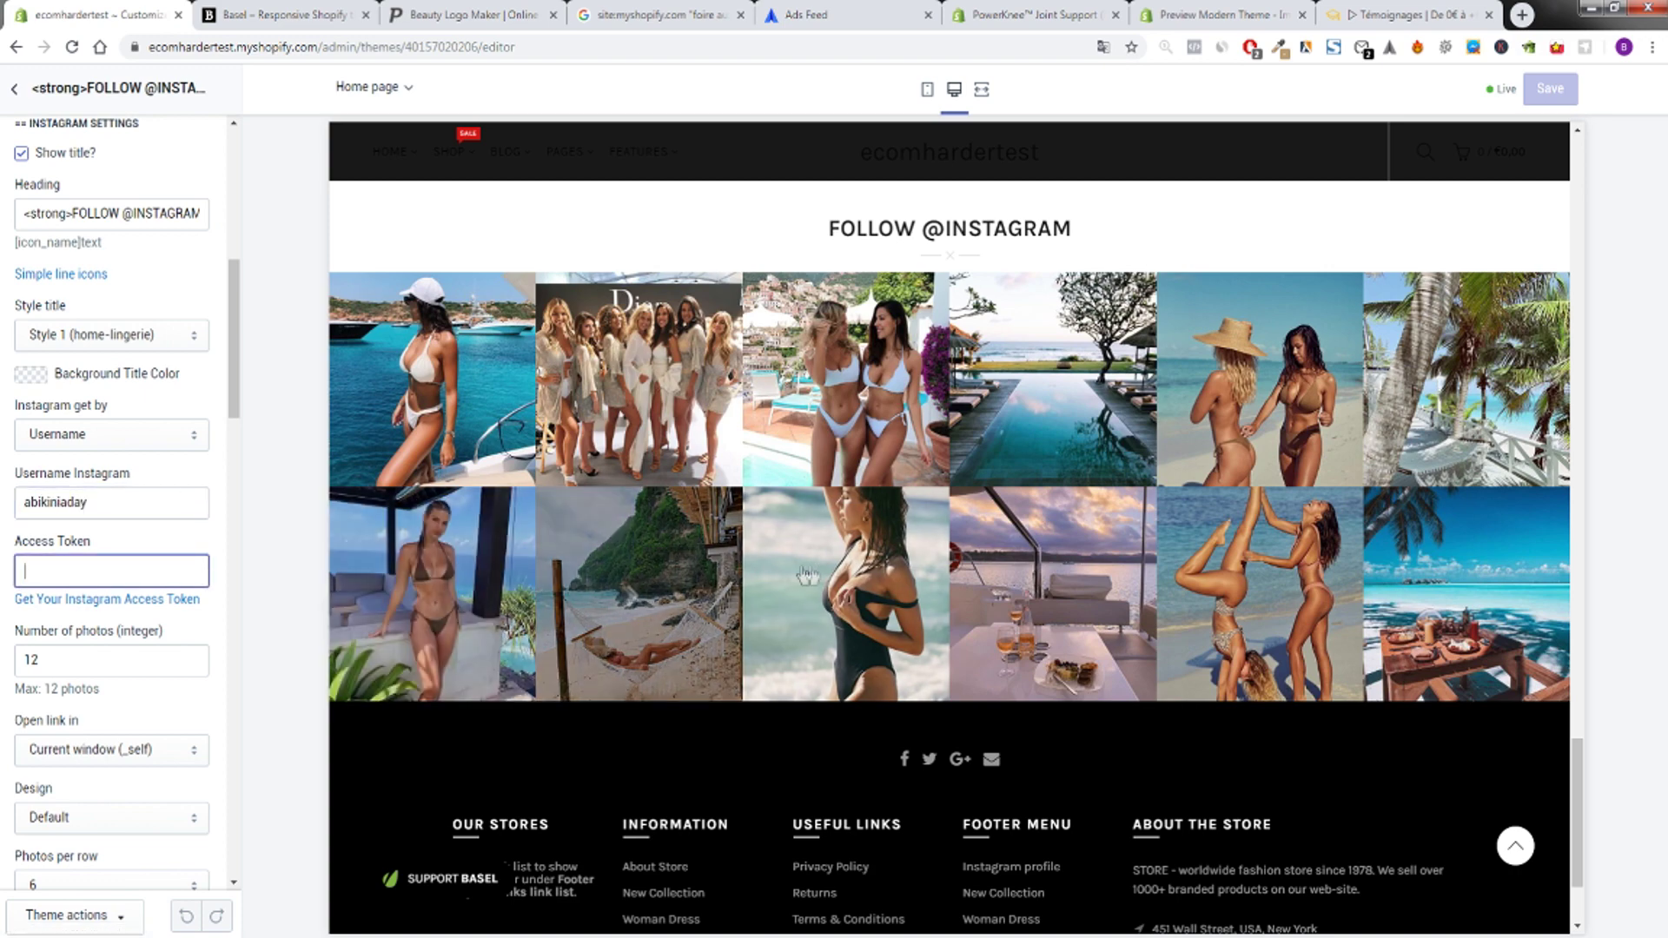
Inspect the Featured Products and logo list sections in the lingerie home page preview.
scroll(1303, 533, "up", 15)
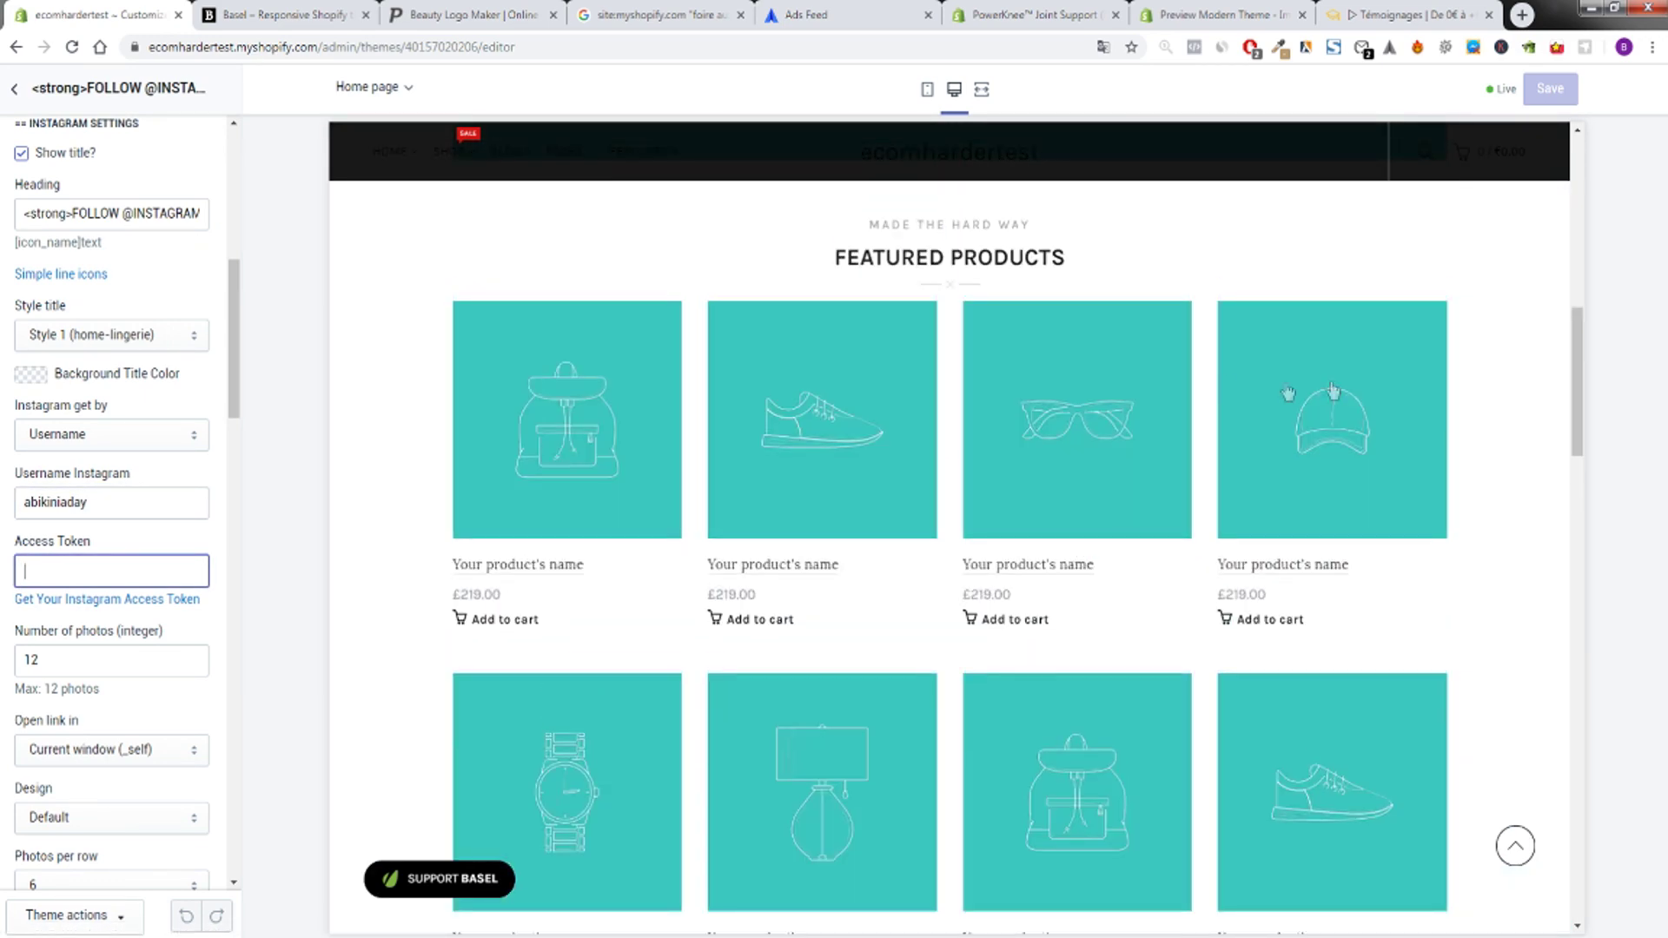
double_click(853, 252)
left_click(853, 253)
scroll(868, 347, "up", 3)
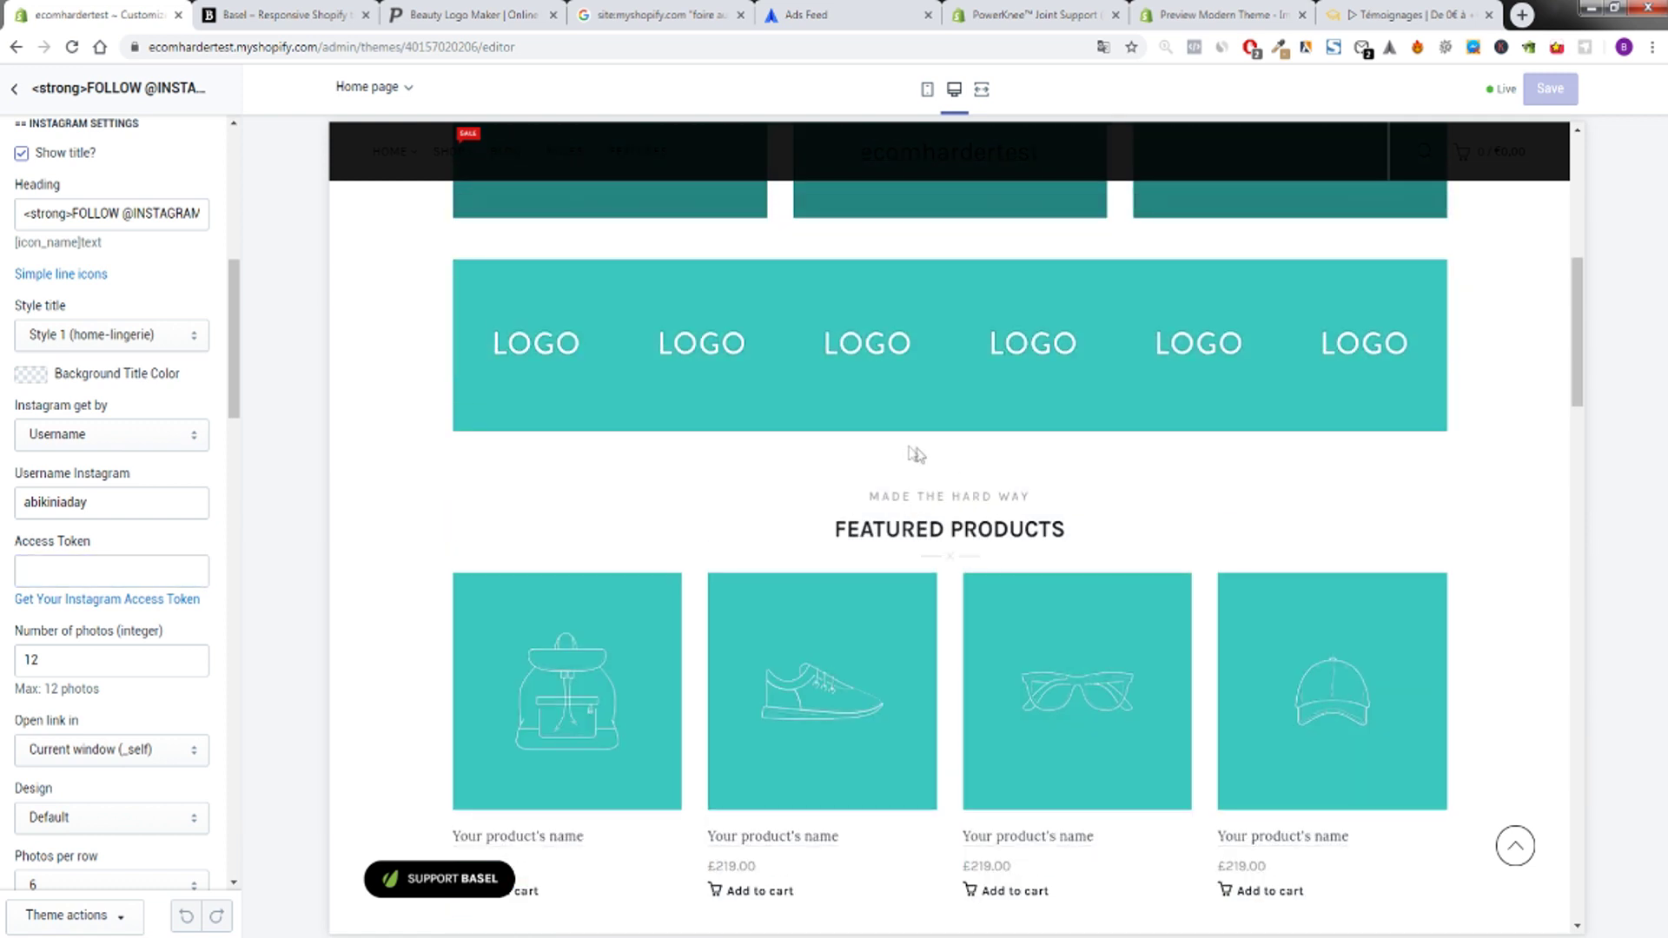
Revisit the Basel dark layout demo and the Placeit beauty logo templates for ecomhardertest.
triple_click(1017, 495)
left_click(1085, 538)
left_click(287, 11)
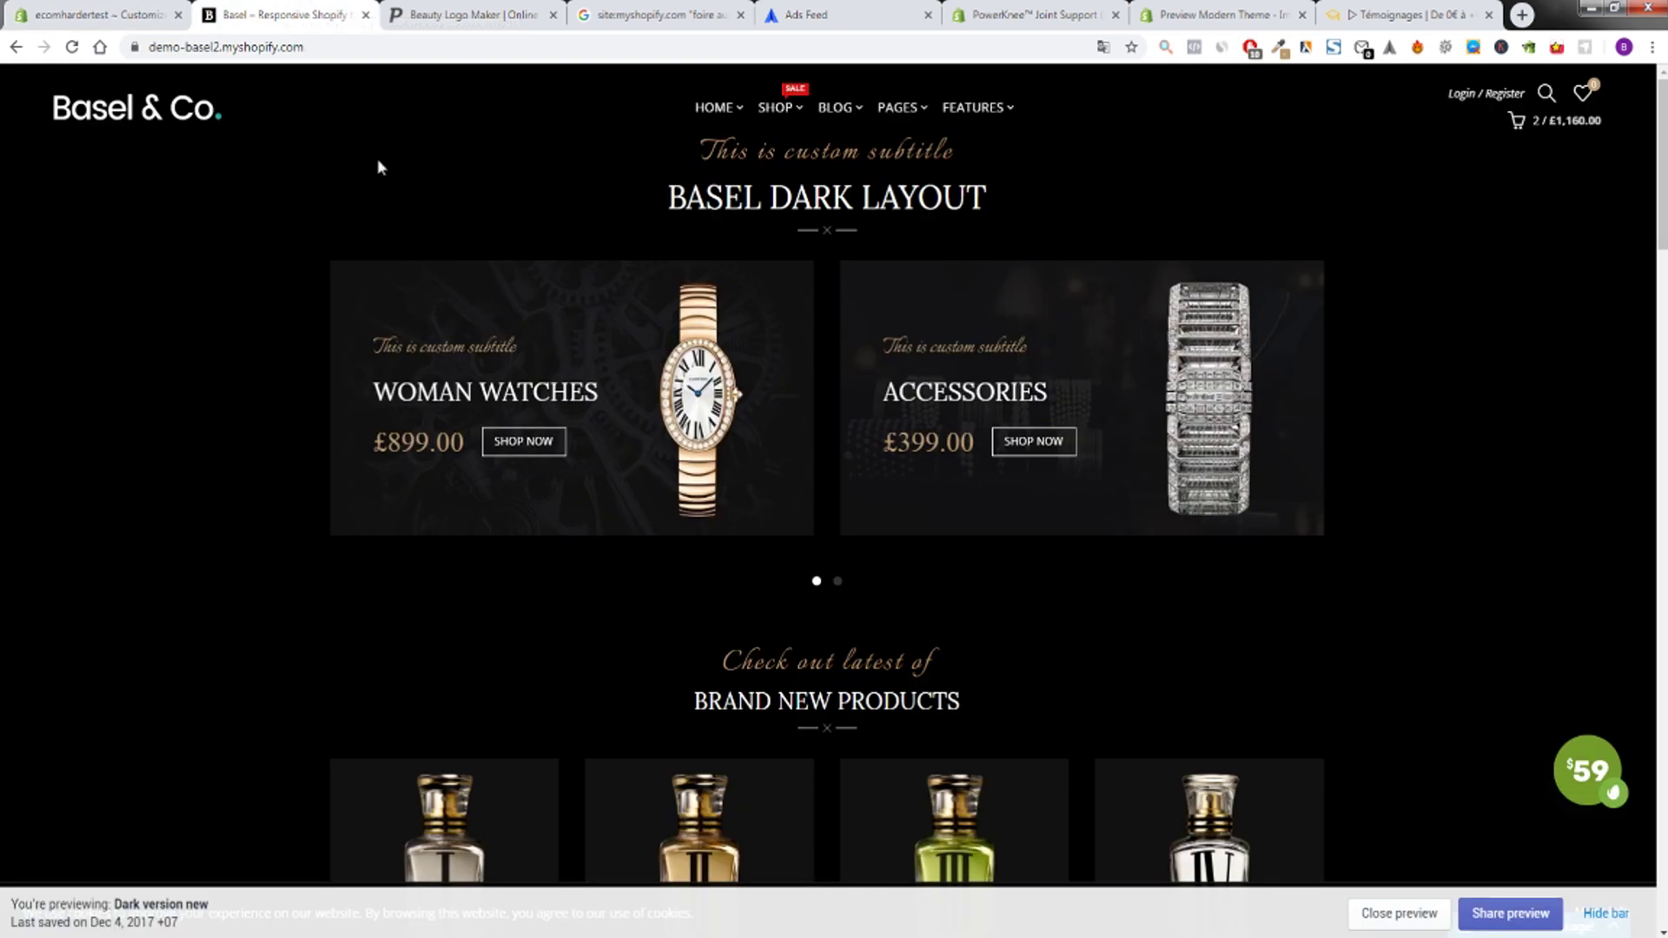
left_click(430, 12)
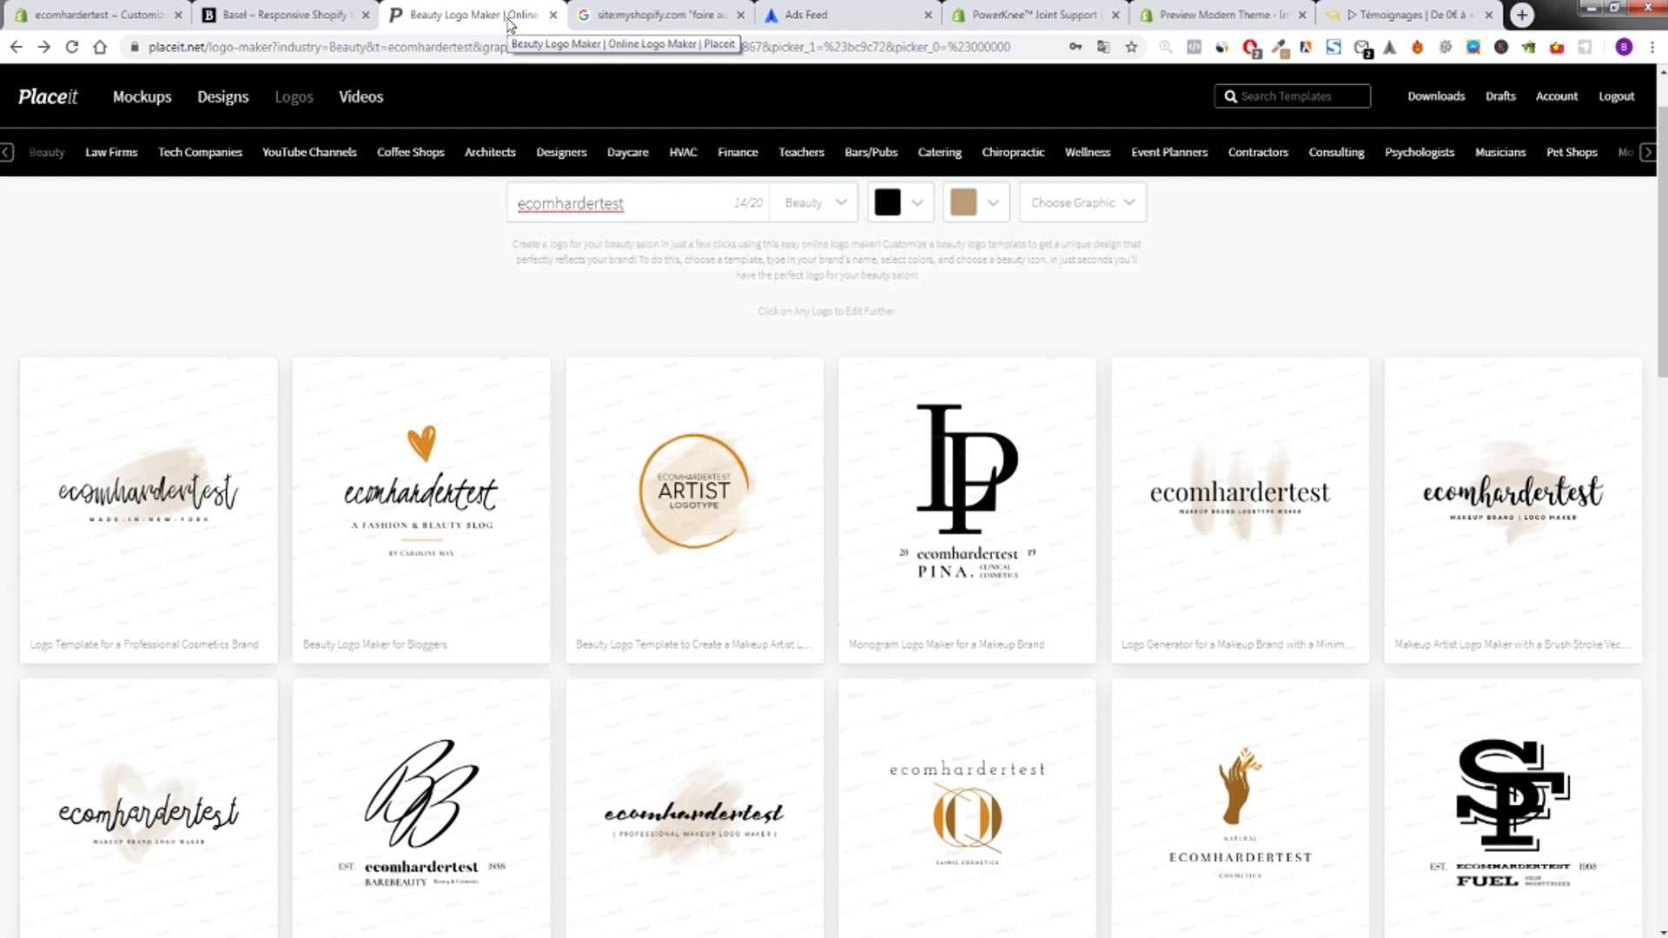
Return to the Google results and examine the query site:myshopify.com "foire aux questions", highlighting its quoted phrase.
left_click(615, 10)
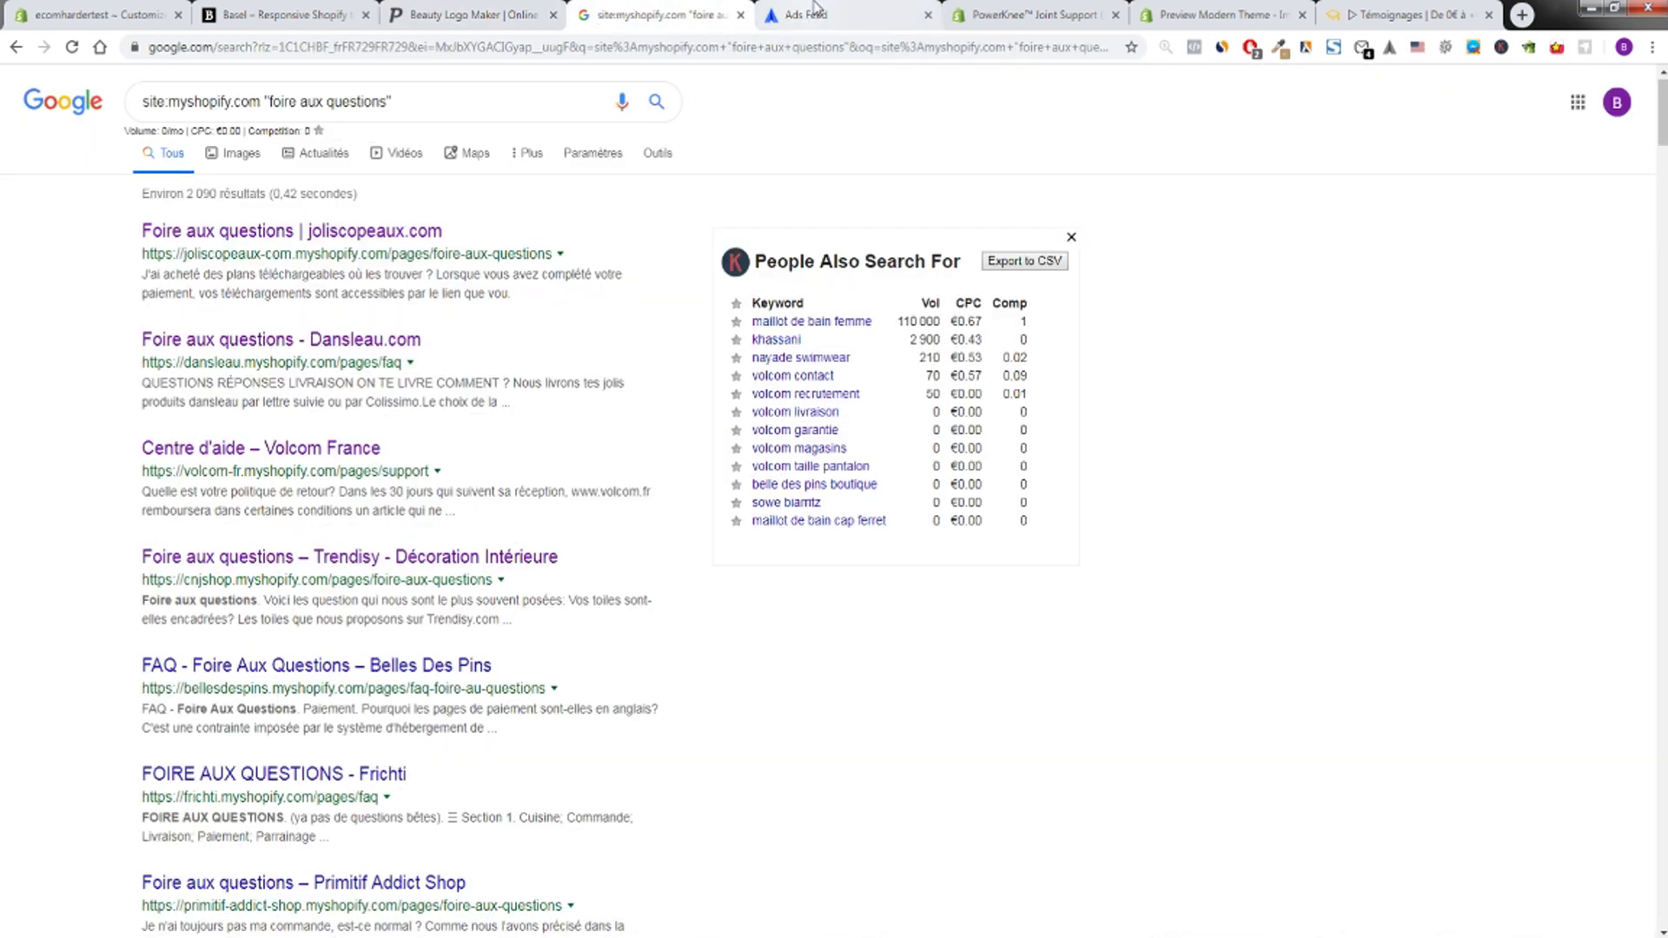
left_click_drag(149, 101, 393, 102)
left_click(454, 93)
left_click_drag(265, 99, 385, 93)
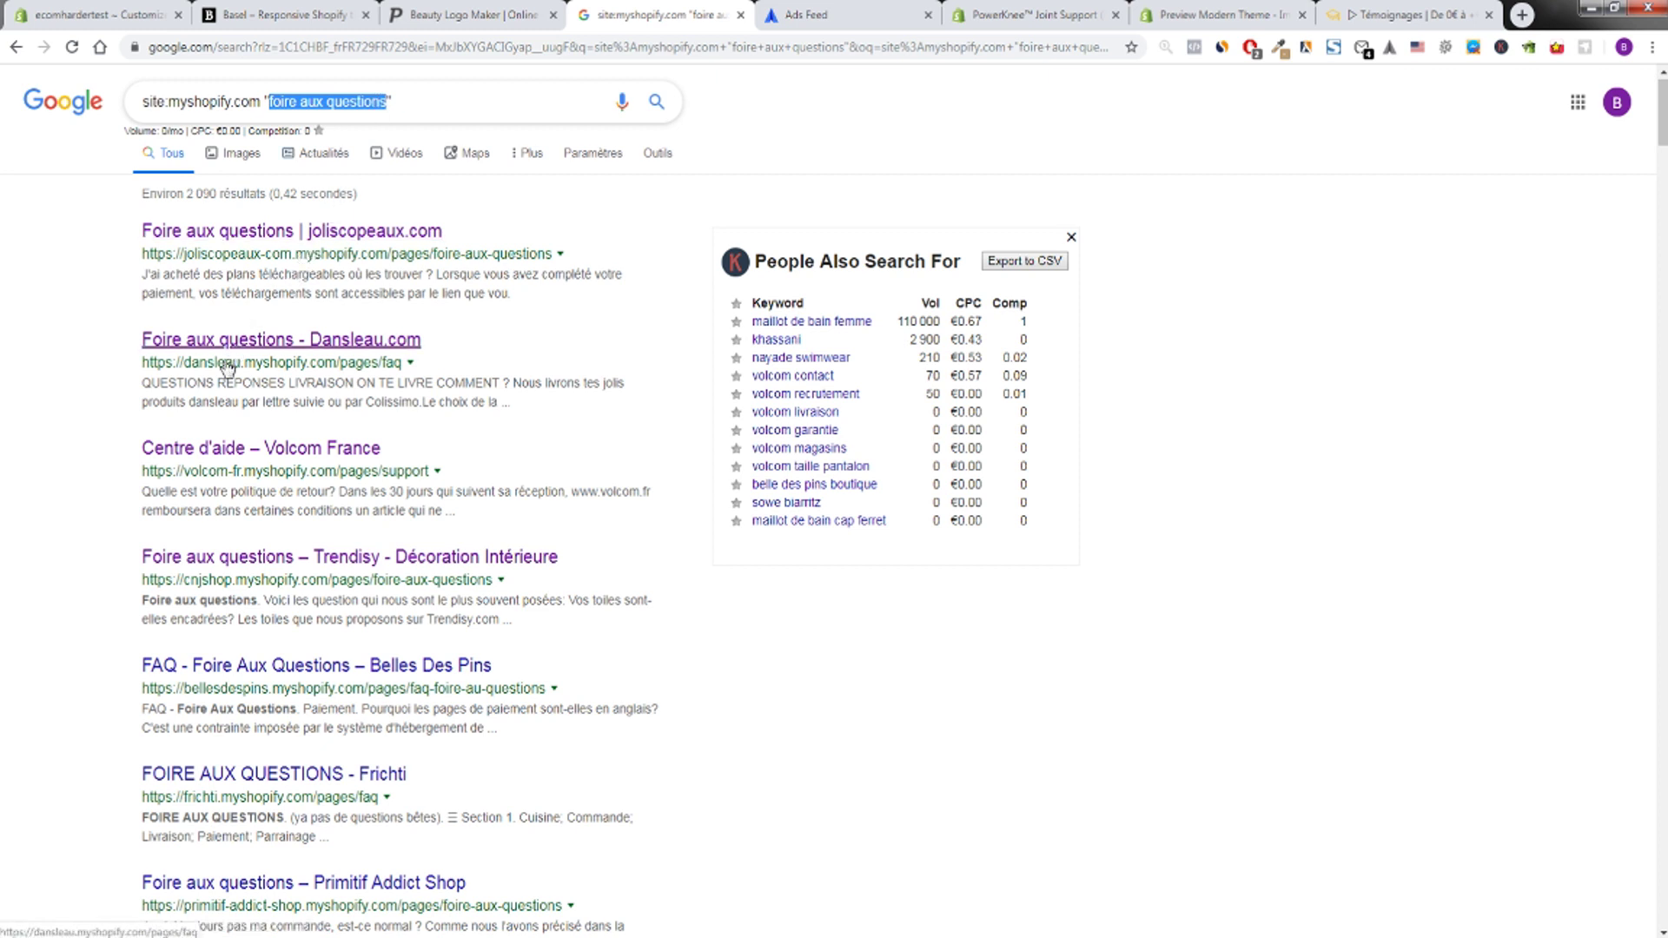
Open the Trendisy, Volcom, Dansleau, Belles Des Pins and Frichti FAQ results in separate background tabs.
middle_click(195, 565)
middle_click(199, 450)
middle_click(245, 342)
middle_click(245, 666)
middle_click(261, 774)
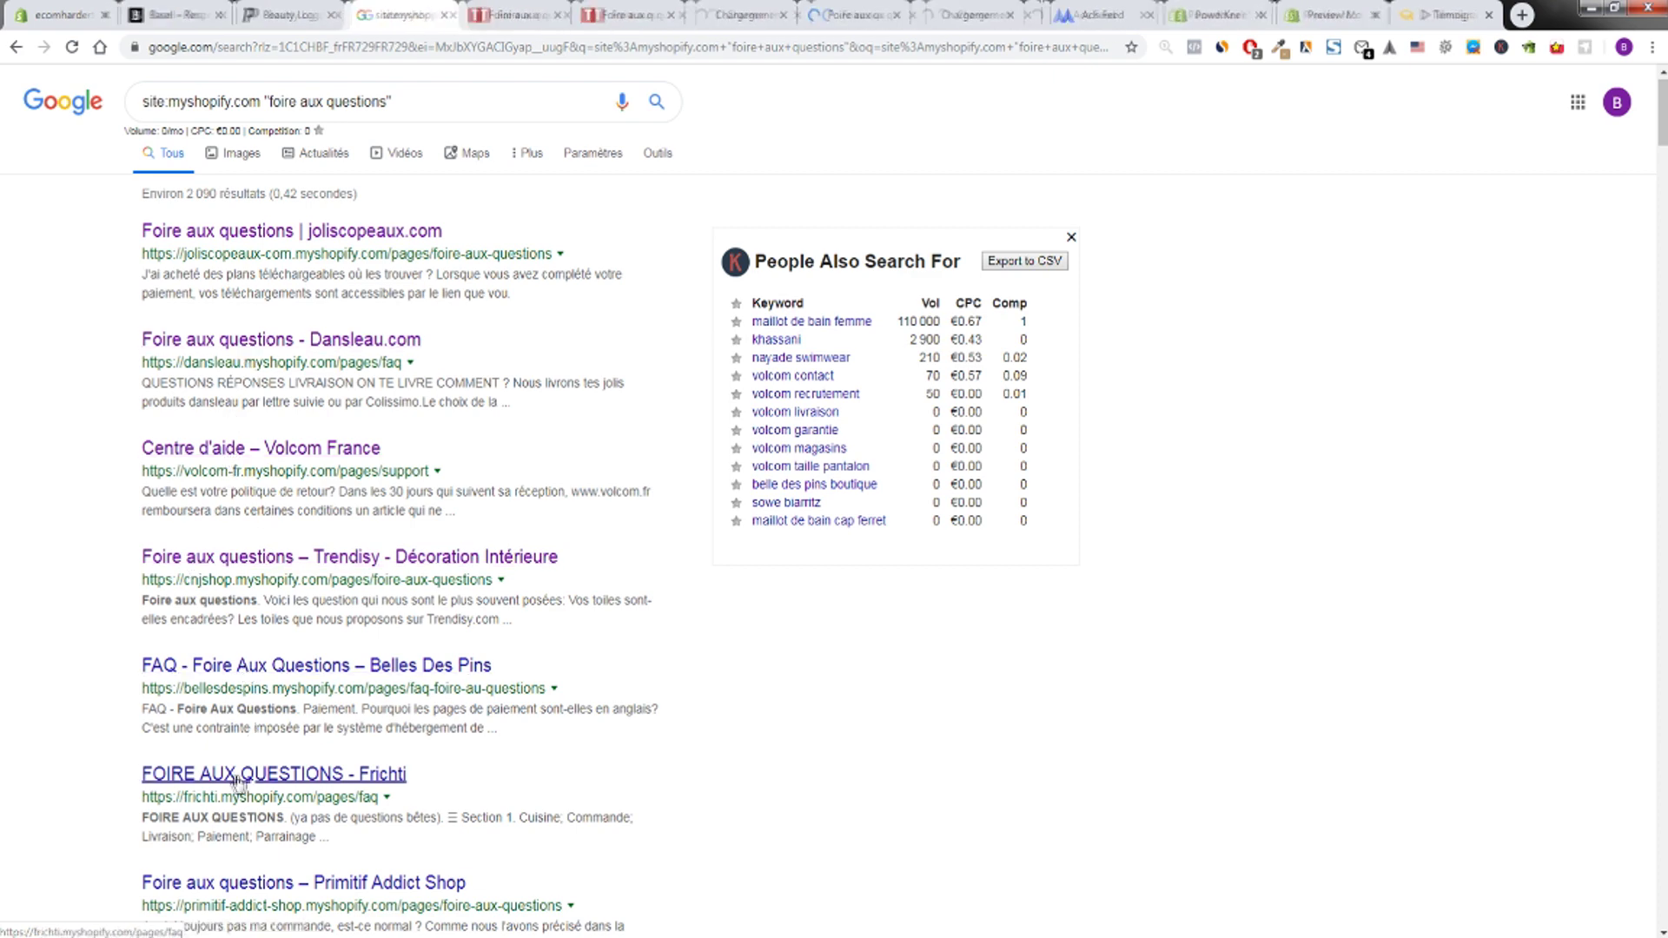
Close the duplicate Trendisy FAQ page and review the topic categories of the Volcom help centre.
left_click(521, 18)
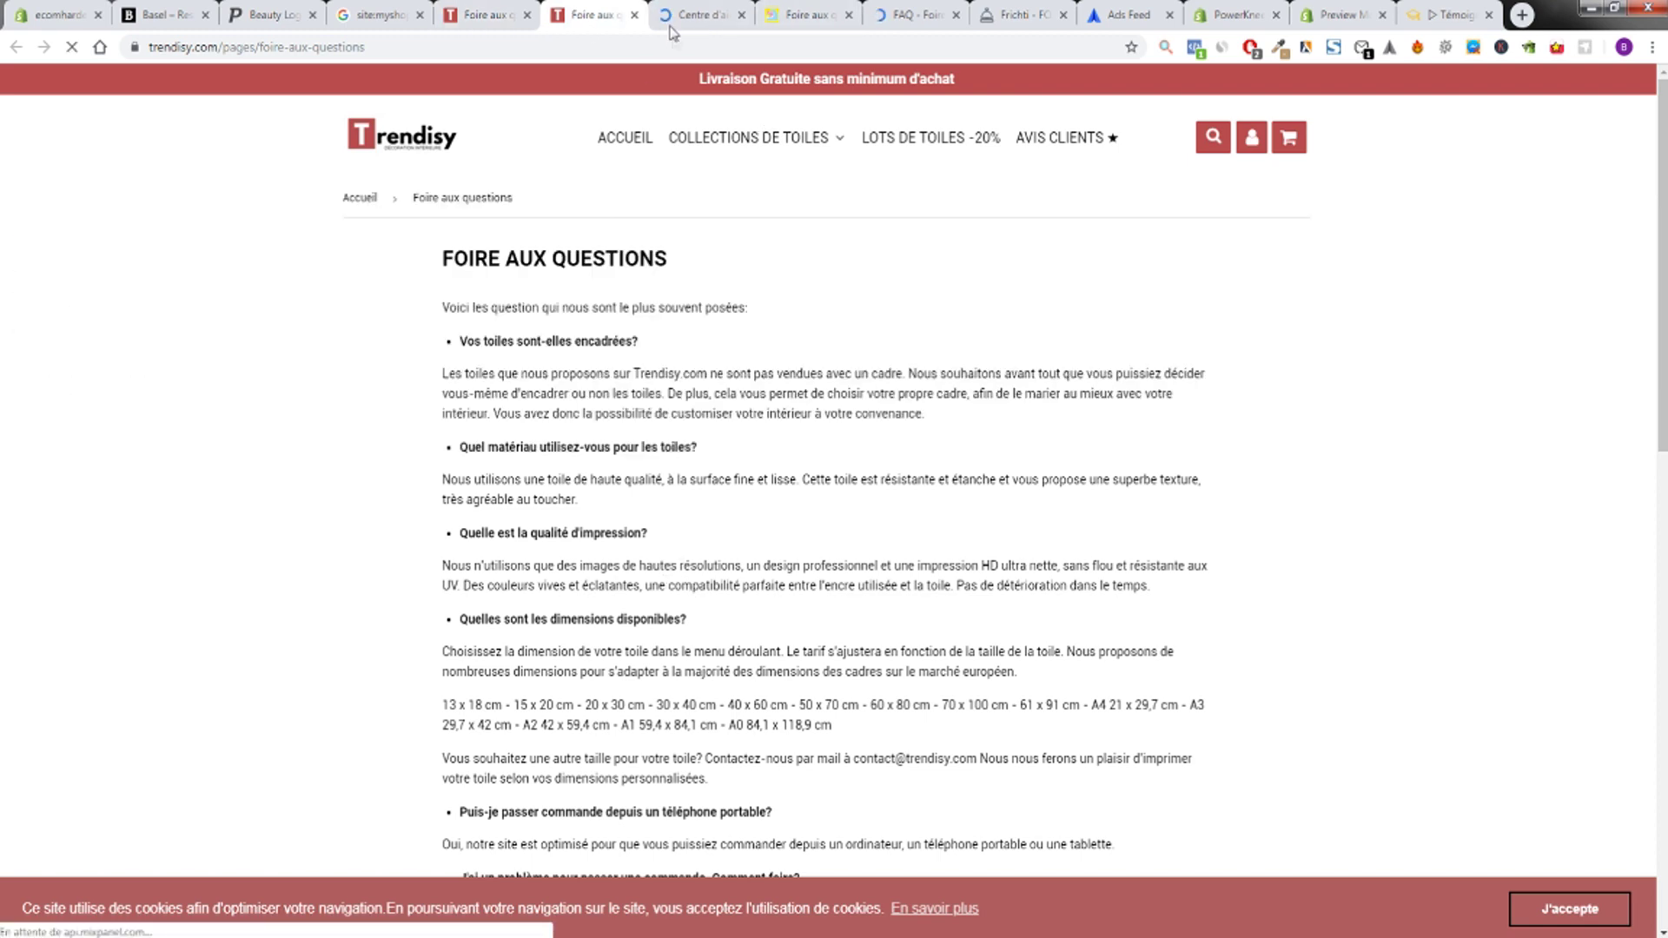
left_click(635, 16)
scroll(915, 549, "down", 4)
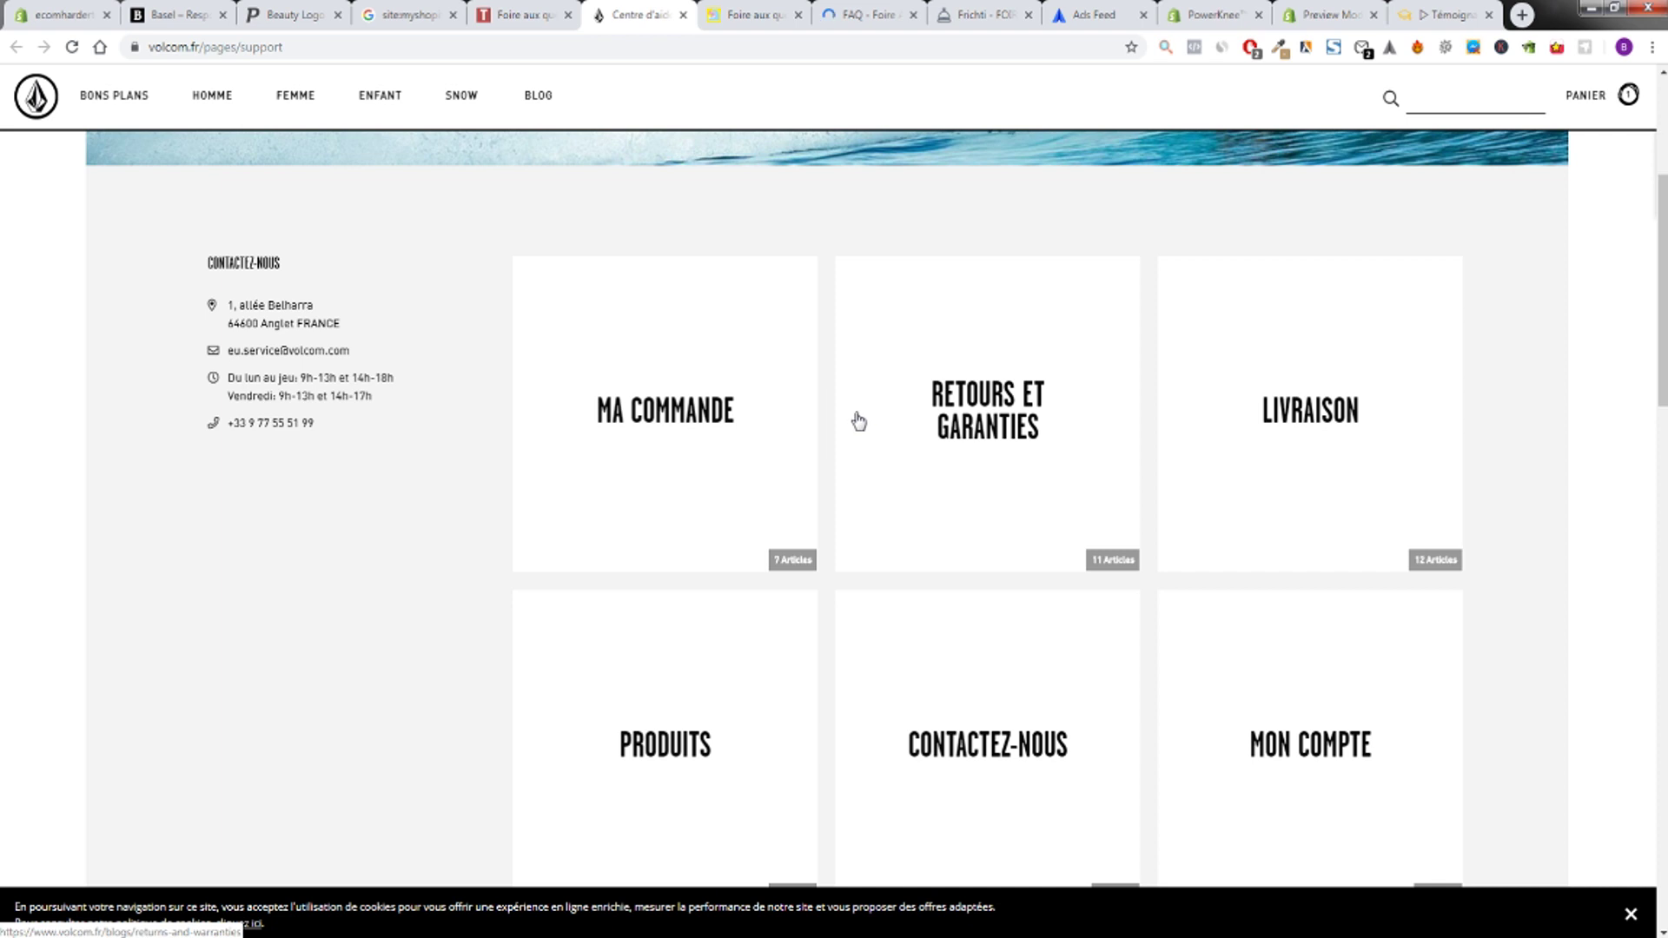
scroll(968, 456, "down", 2)
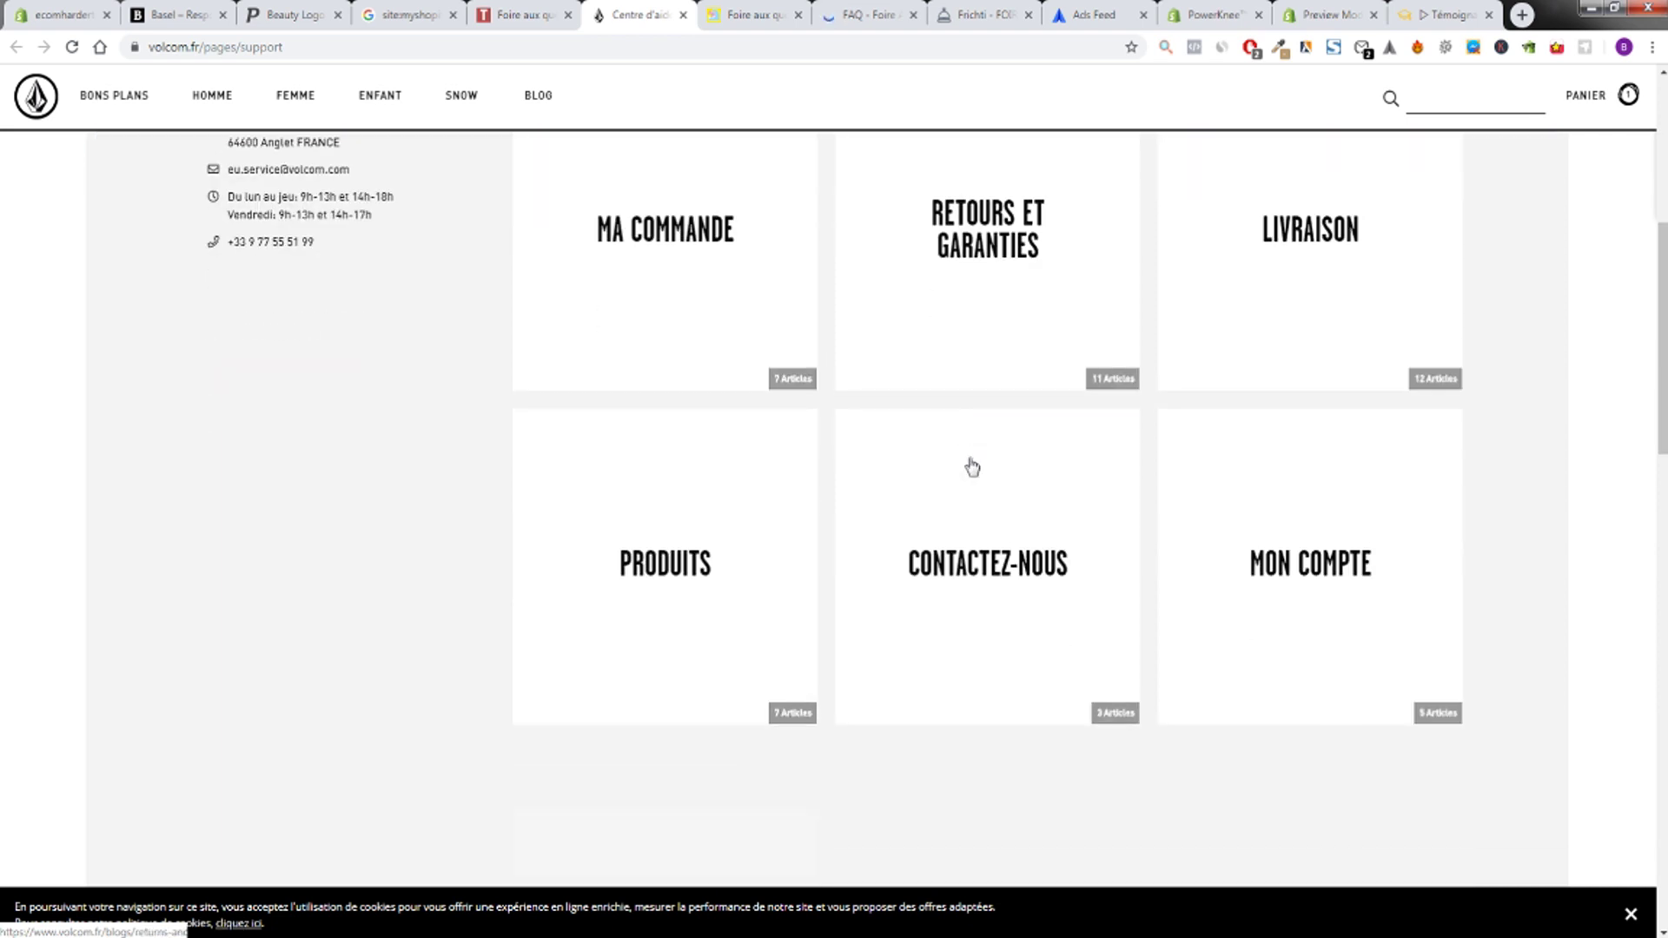
Inspect Volcom's Produits help category, its blog-based URL and the article "Puis-je réserver un article ?".
left_click(656, 553)
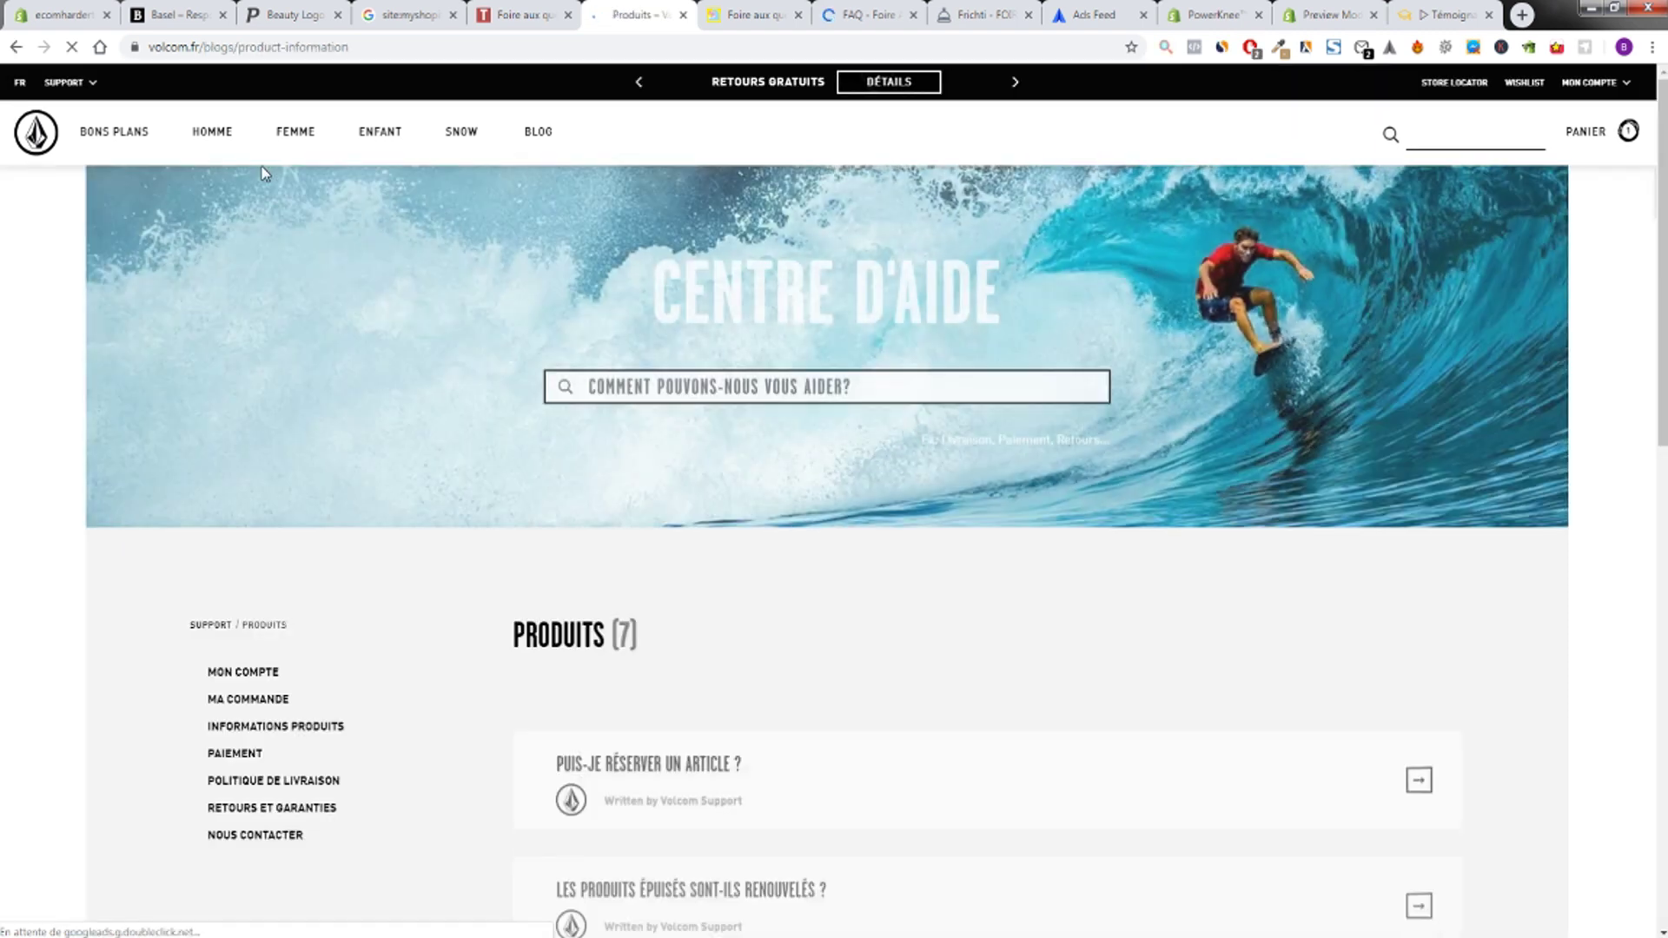
mouse_move(211, 47)
left_mouse_down()
mouse_move(252, 48)
mouse_move(230, 50)
left_mouse_up()
scroll(664, 556, "down", 2)
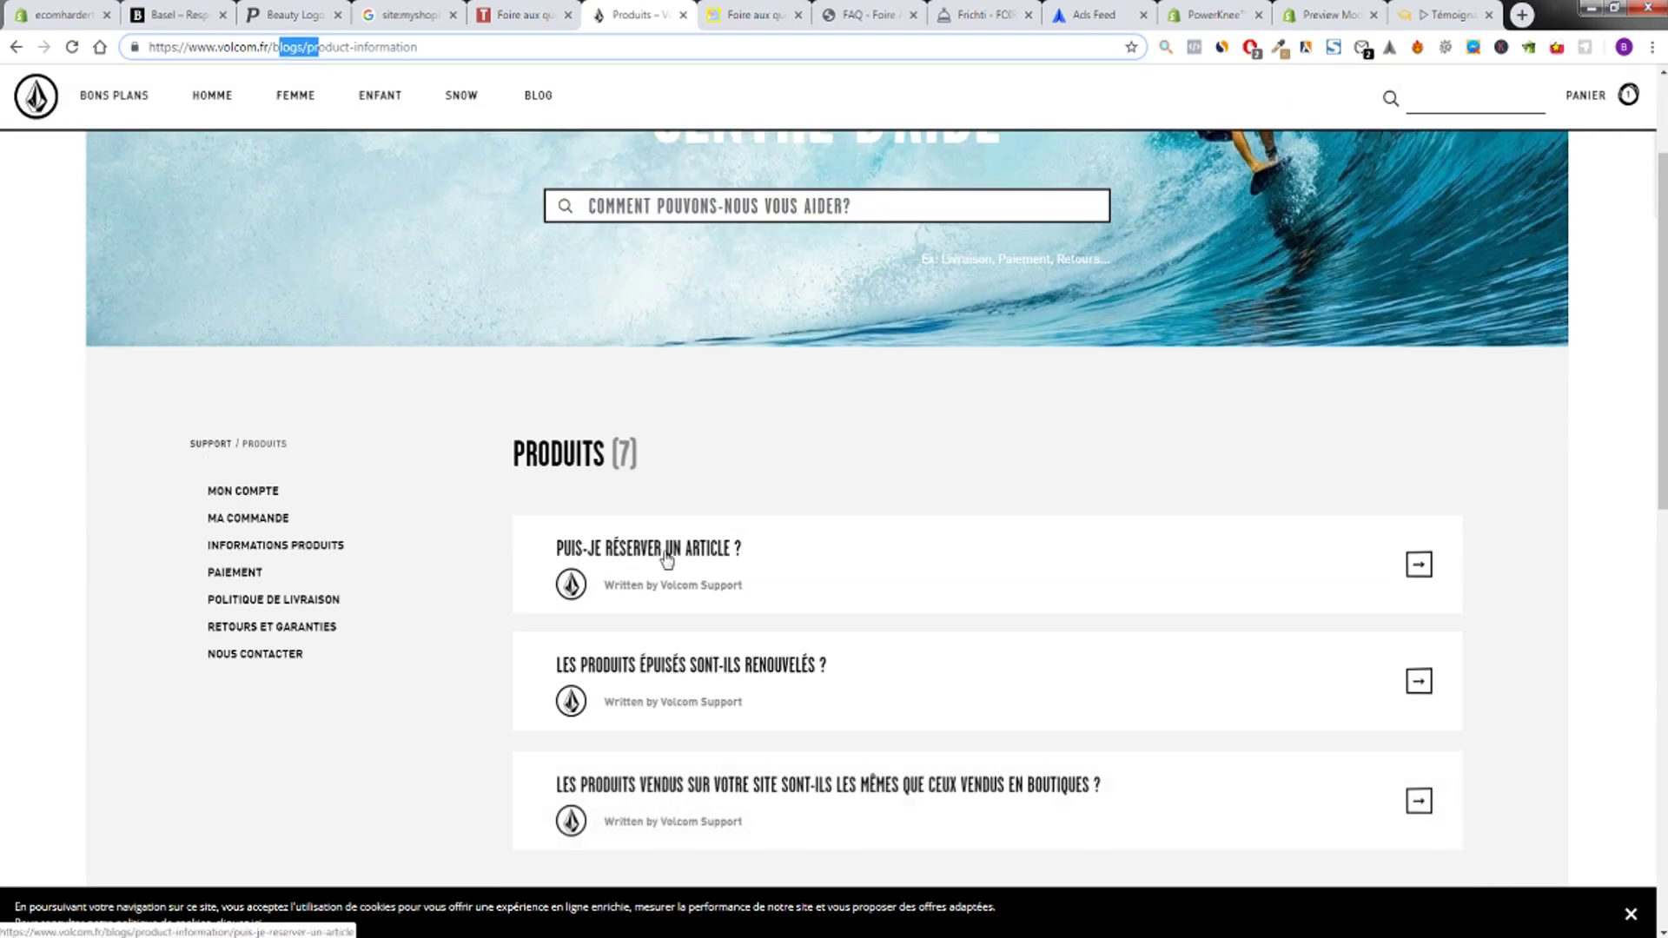
left_click(665, 556)
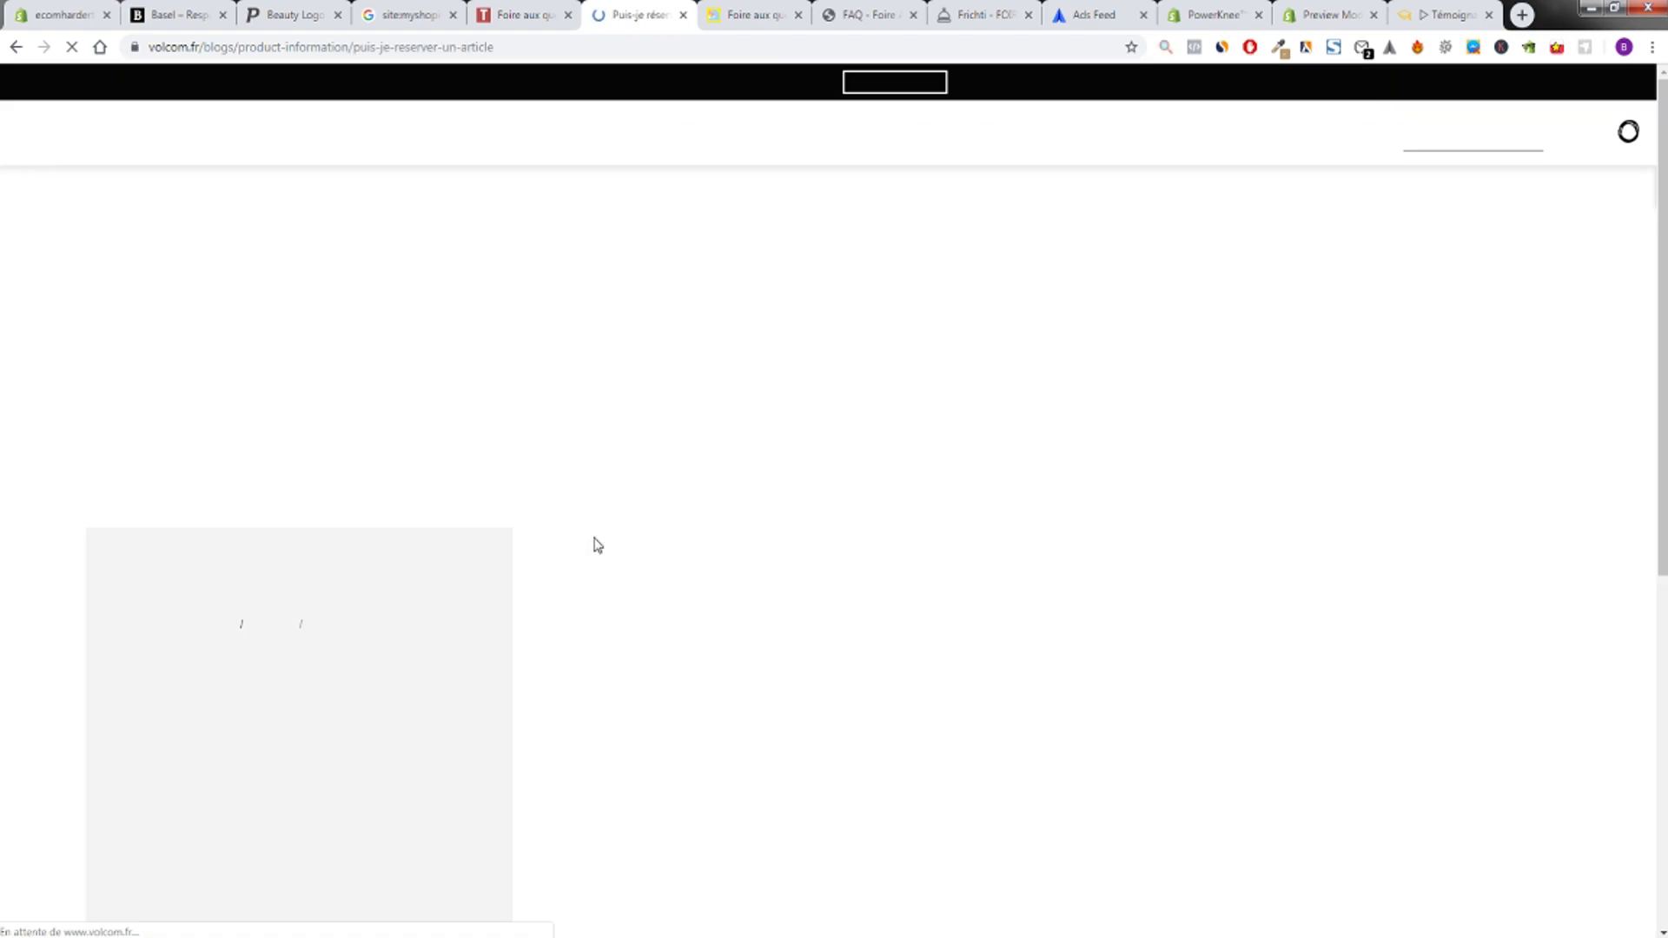
scroll(590, 556, "down", 4)
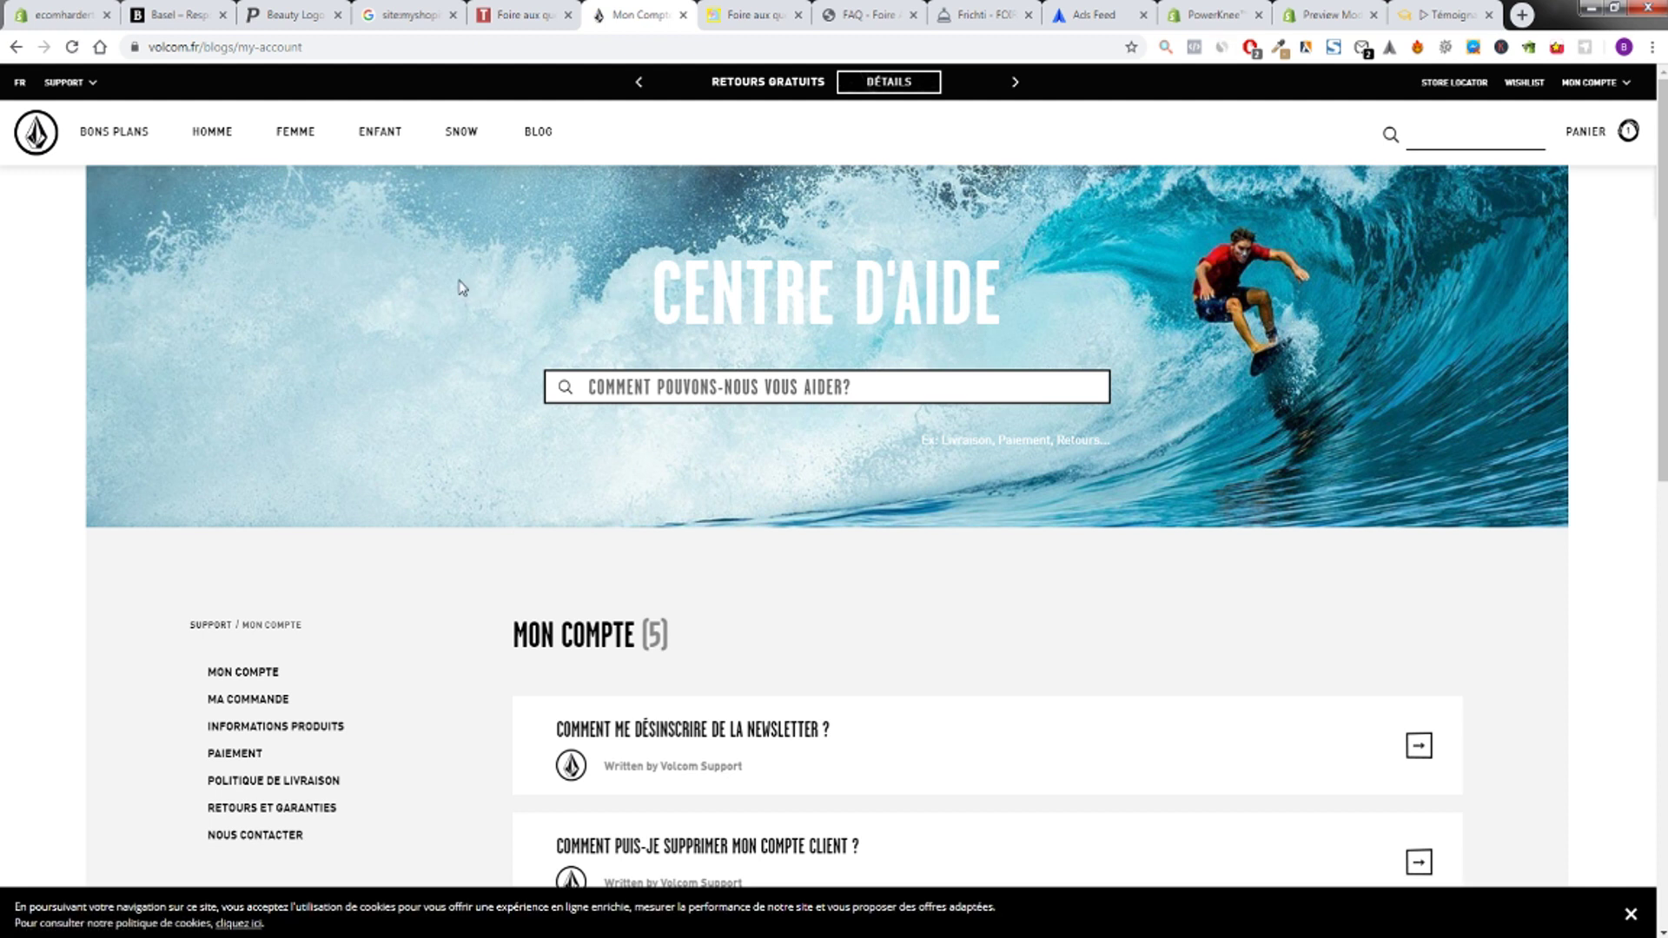
Review the FAQ page layouts of the Dansleau and Belles Des Pins stores.
left_click(724, 13)
scroll(685, 313, "down", 6)
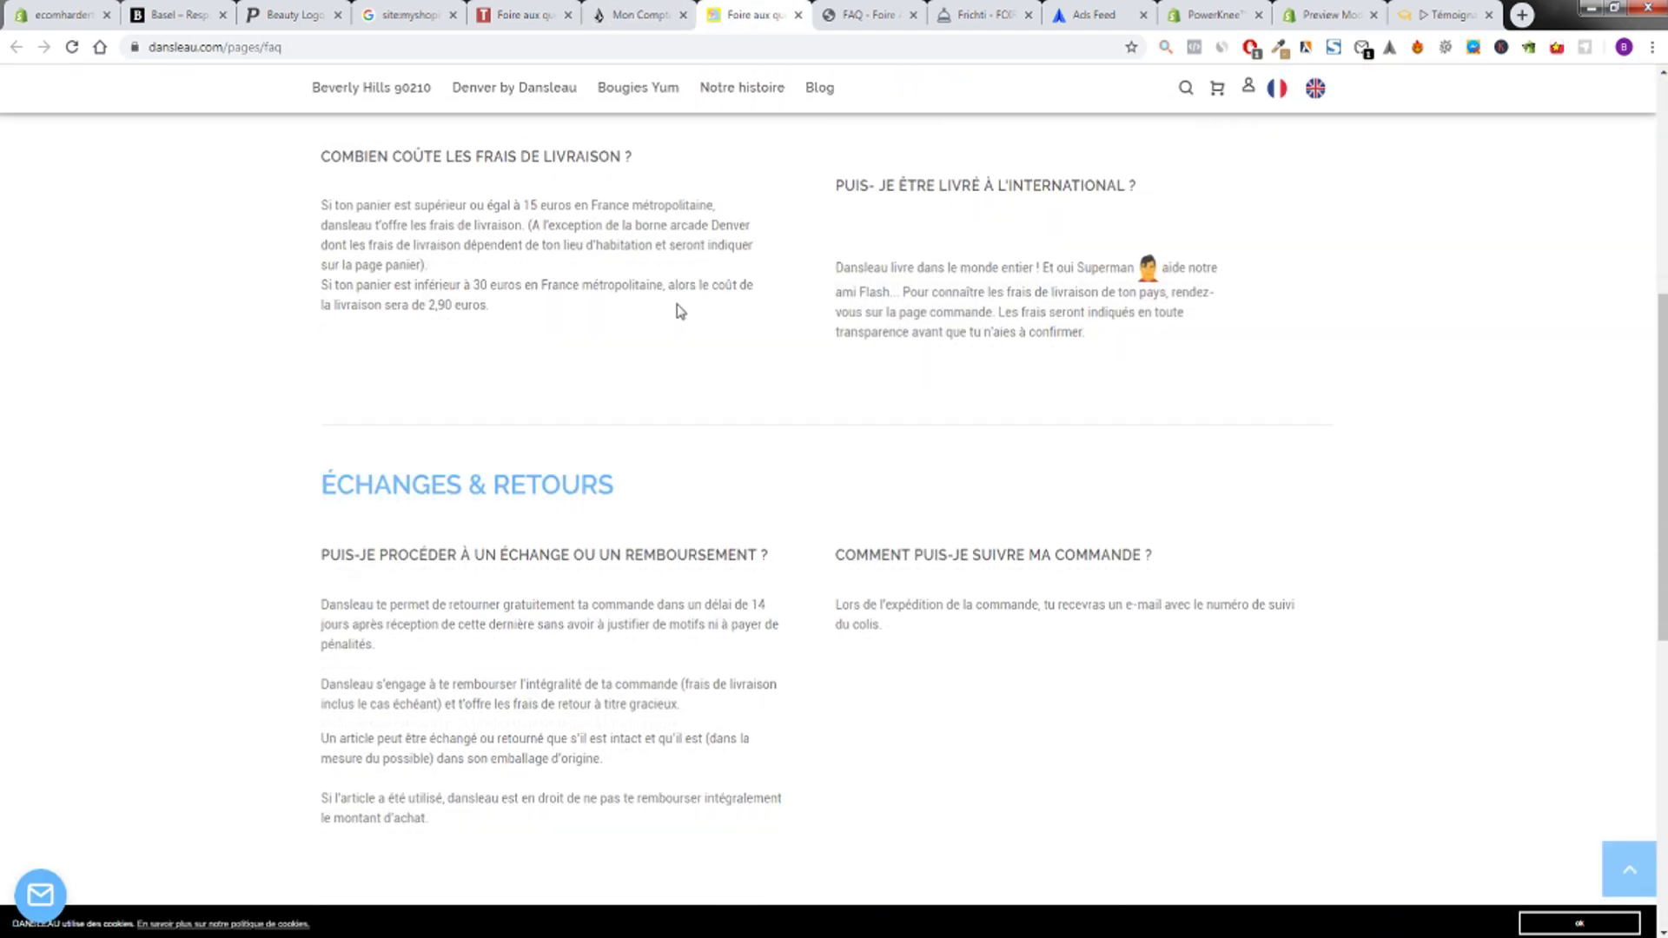
left_click(871, 7)
scroll(670, 331, "down", 7)
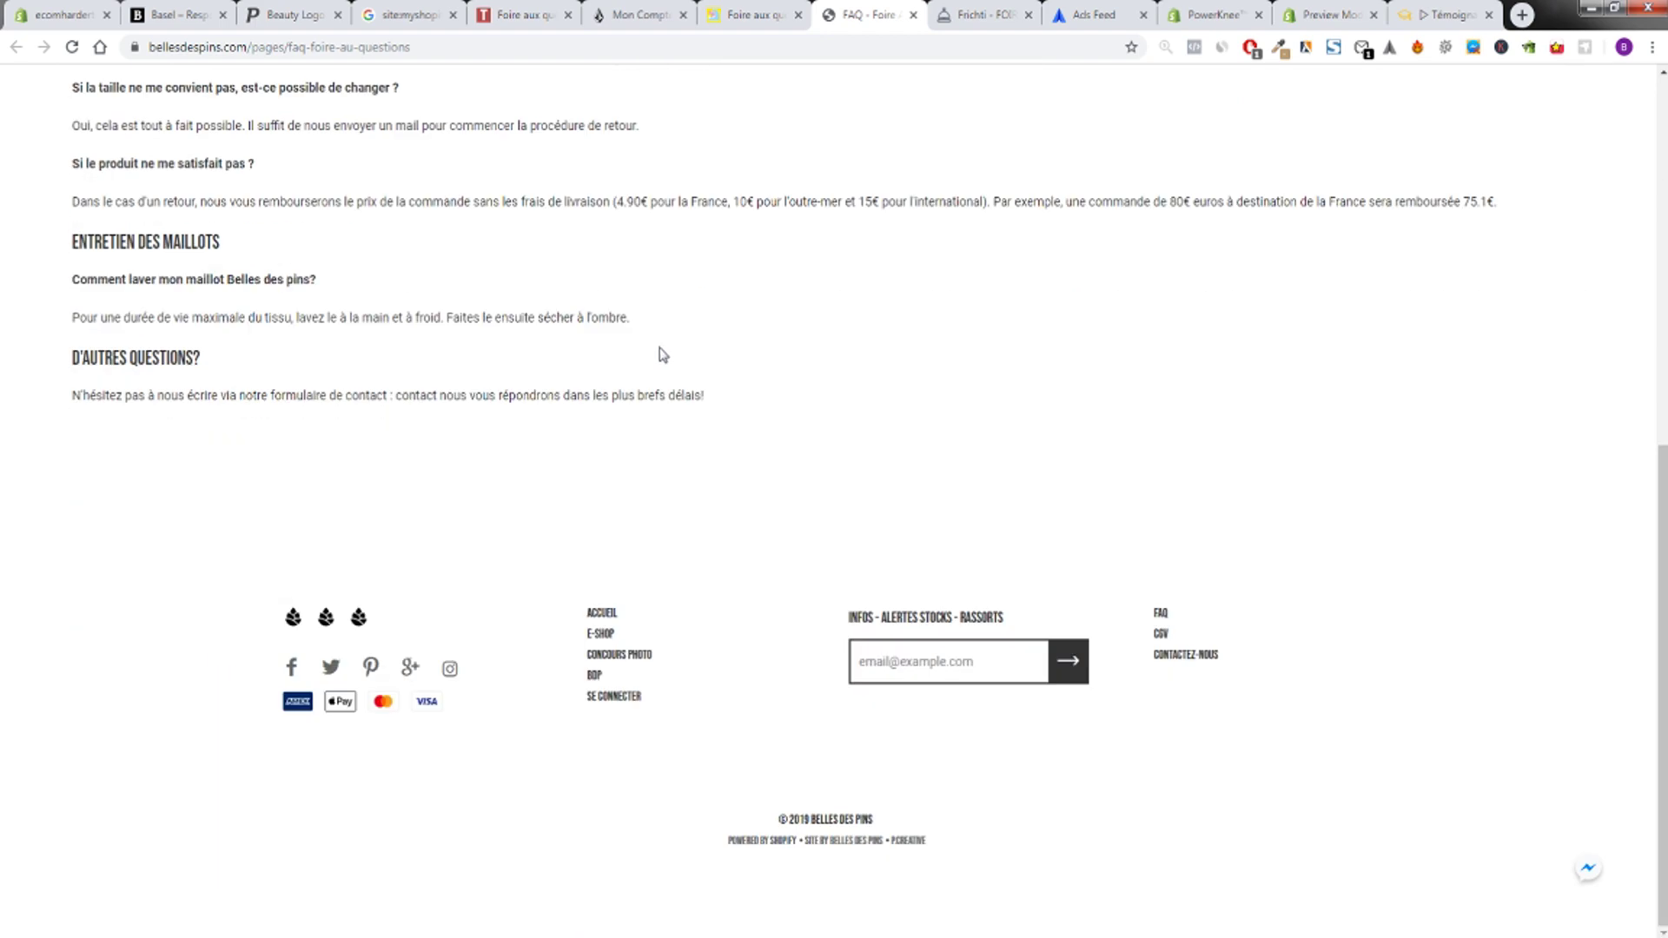
scroll(643, 352, "up", 7)
Bring up Frichti's FAQ page, dismiss its popup and expand the question "Comment choisissez vous vos produits?".
left_click(967, 22)
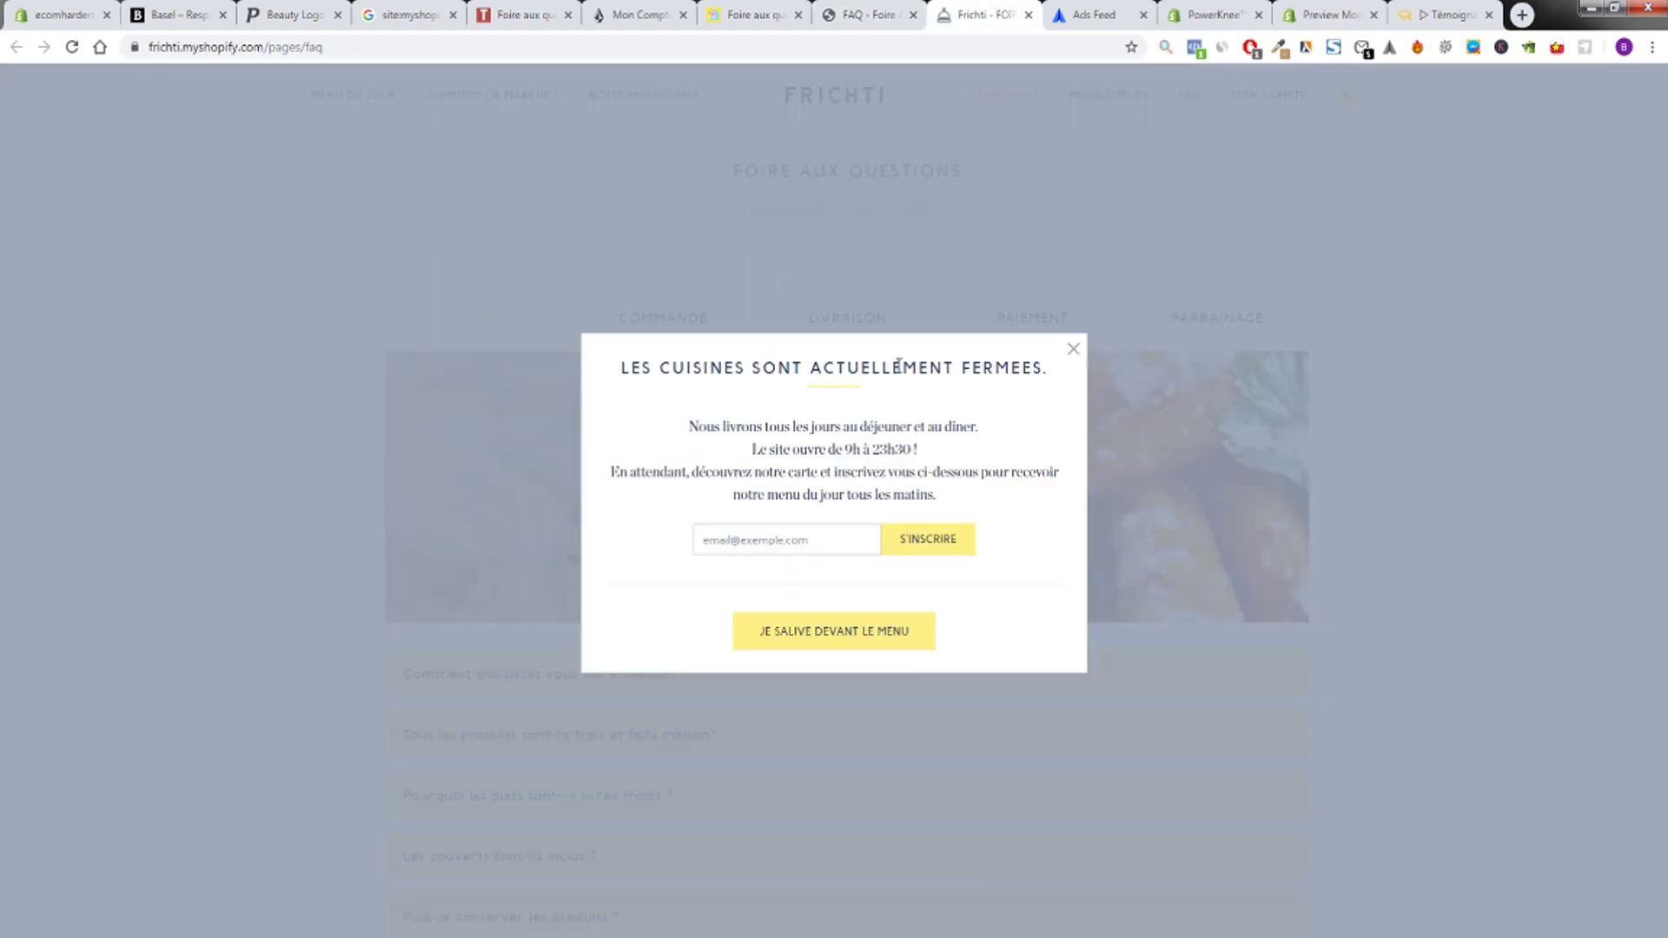
double_click(1070, 354)
left_click(1072, 351)
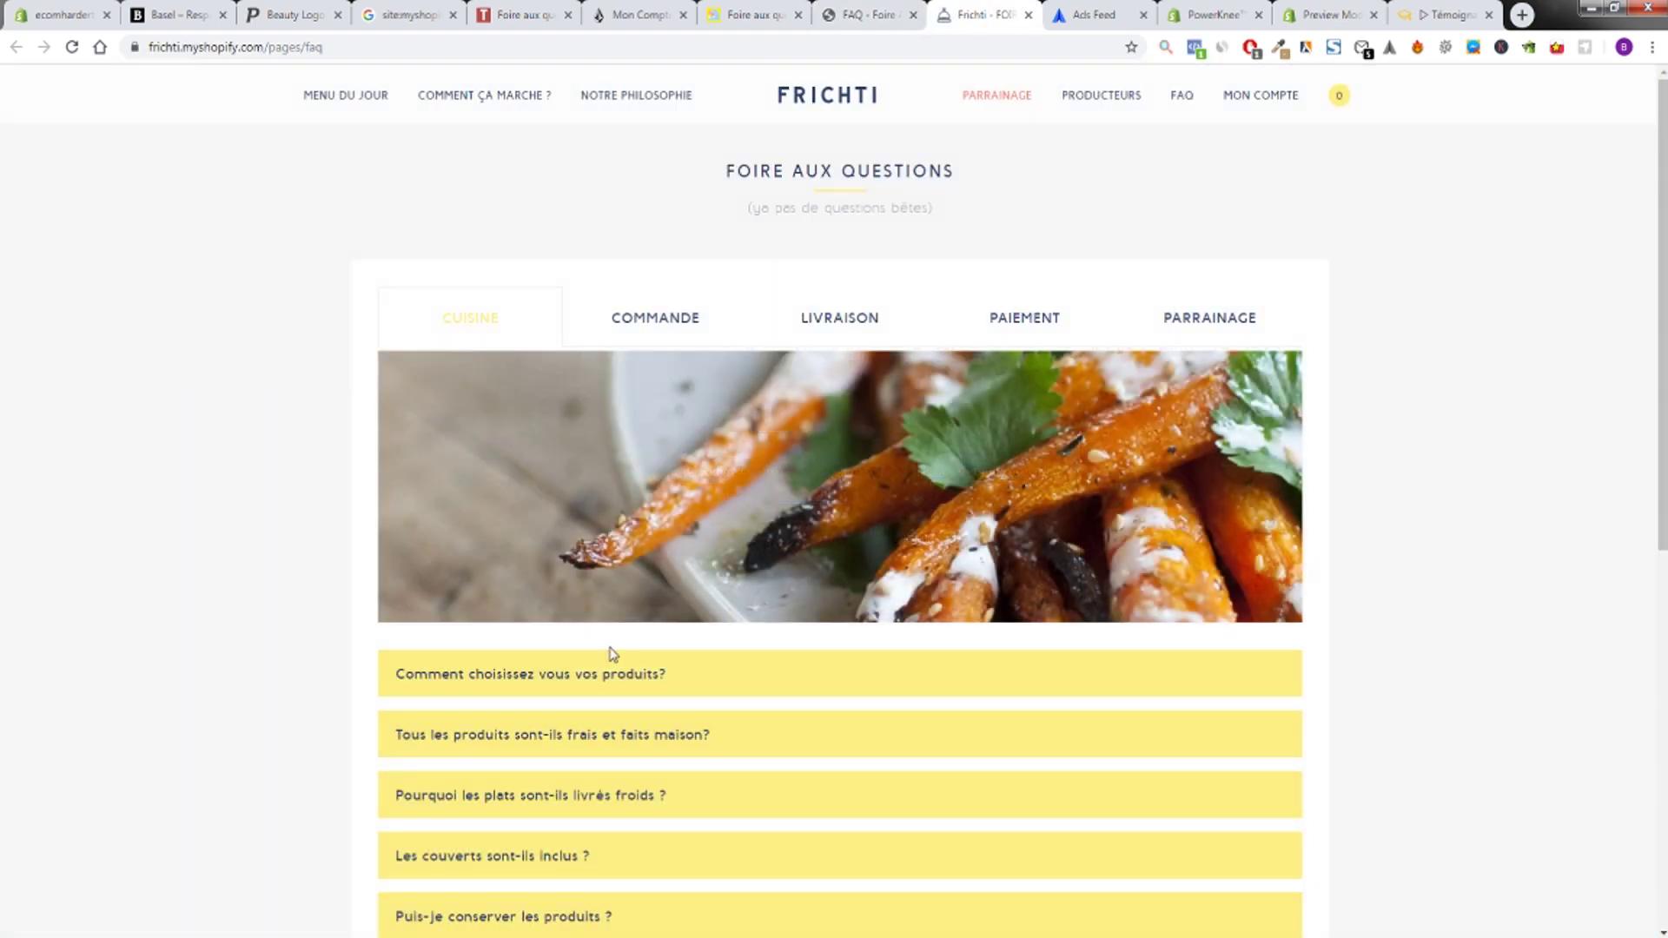
left_click(560, 686)
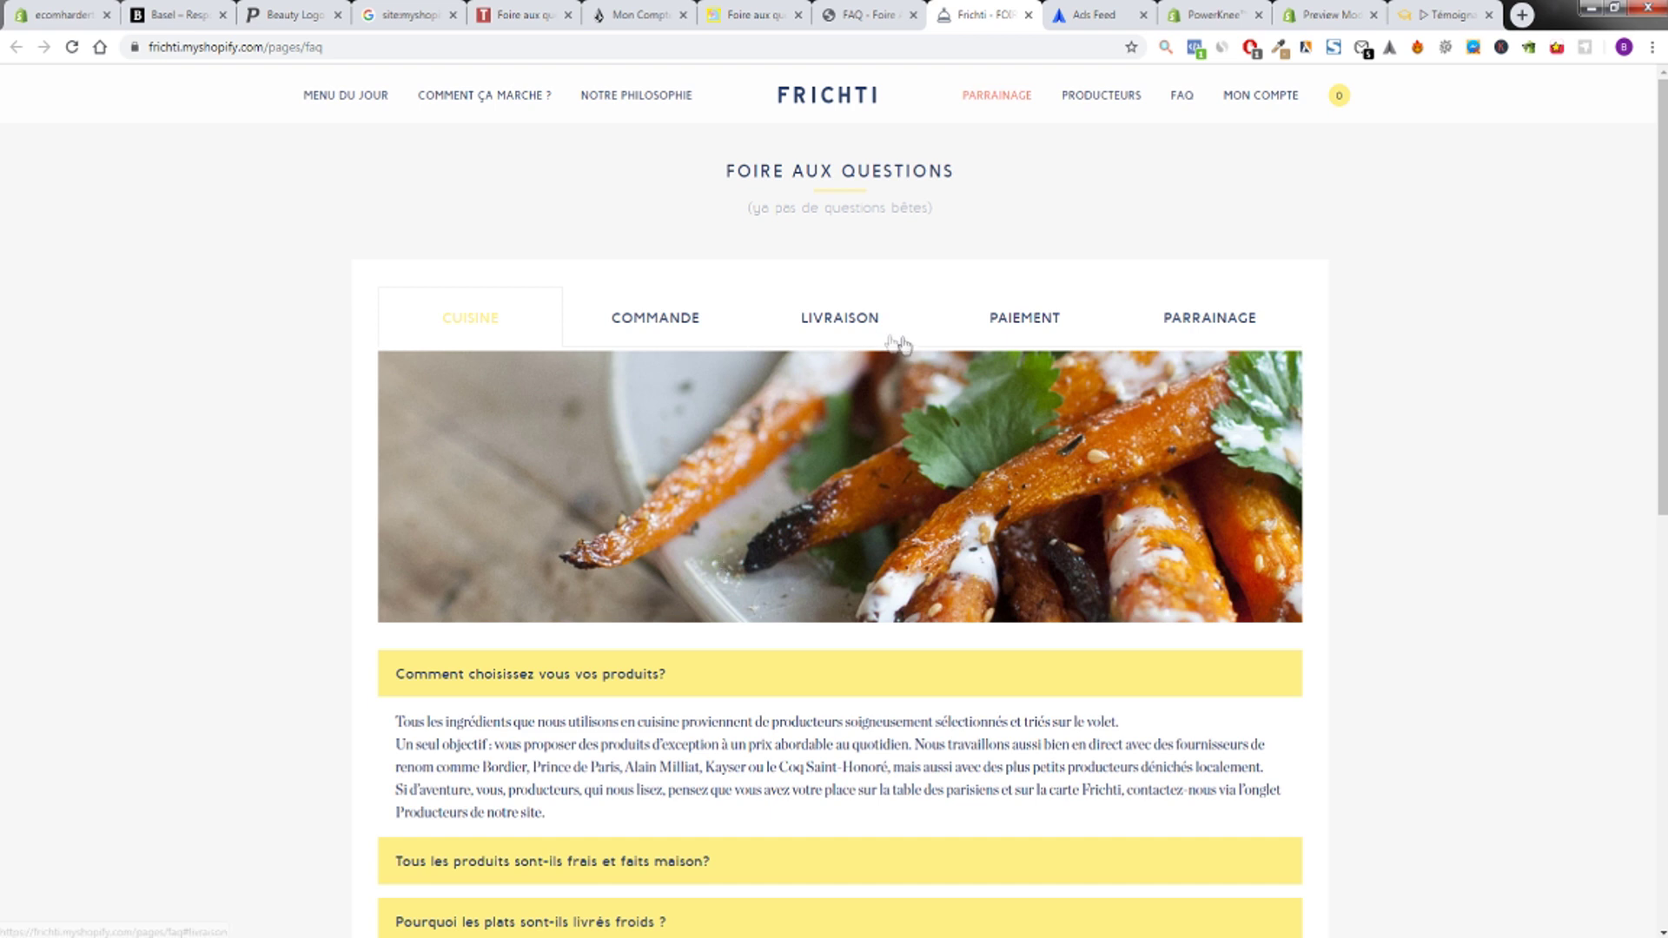
Browse the Cuisine, Commande, Livraison, Paiement and Parrainage categories of Frichti's FAQ page, finishing on Commande.
left_click(669, 330)
left_click(785, 324)
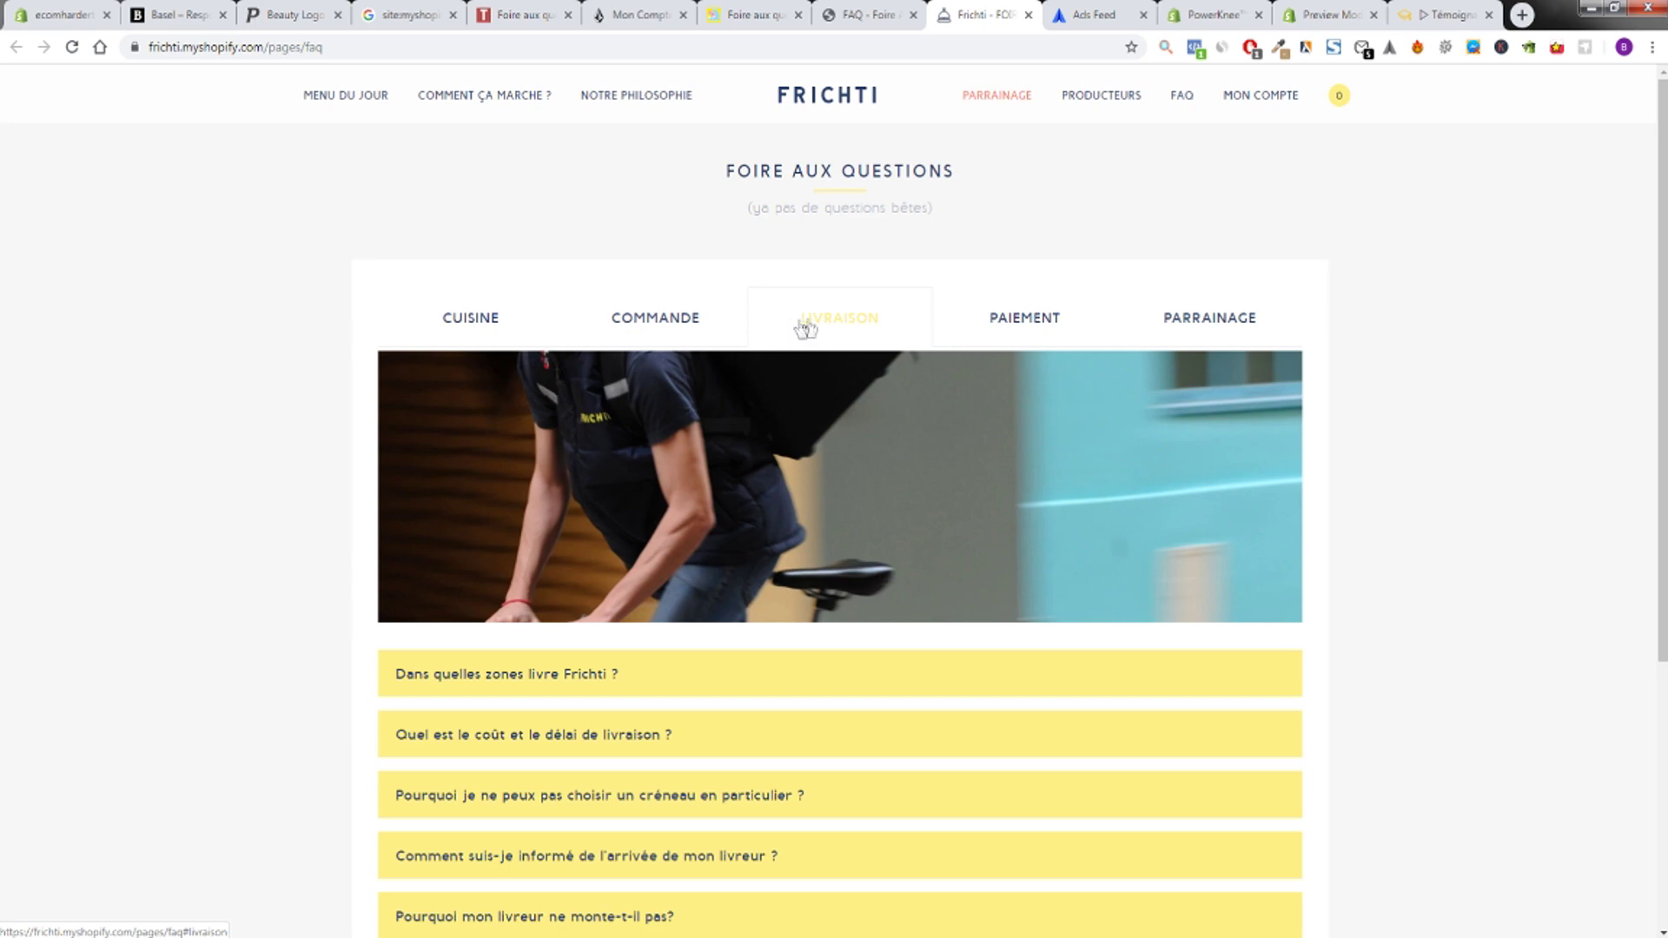
left_click(973, 320)
left_click(1184, 320)
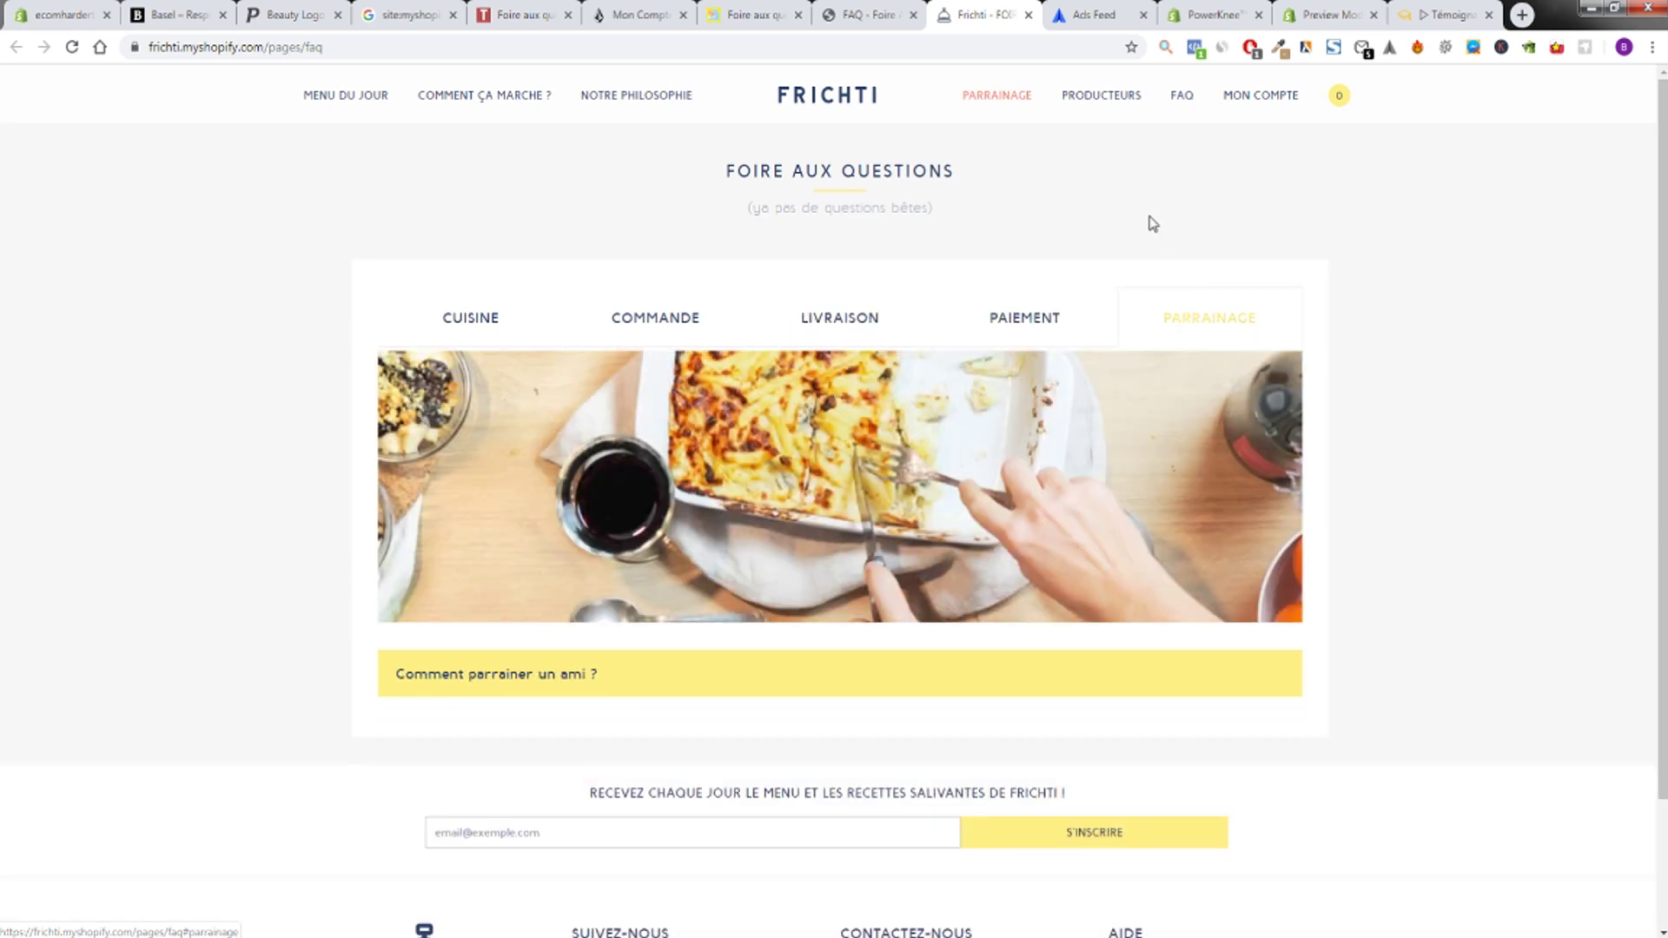
scroll(962, 364, "down", 2)
scroll(961, 365, "up", 2)
left_click(495, 339)
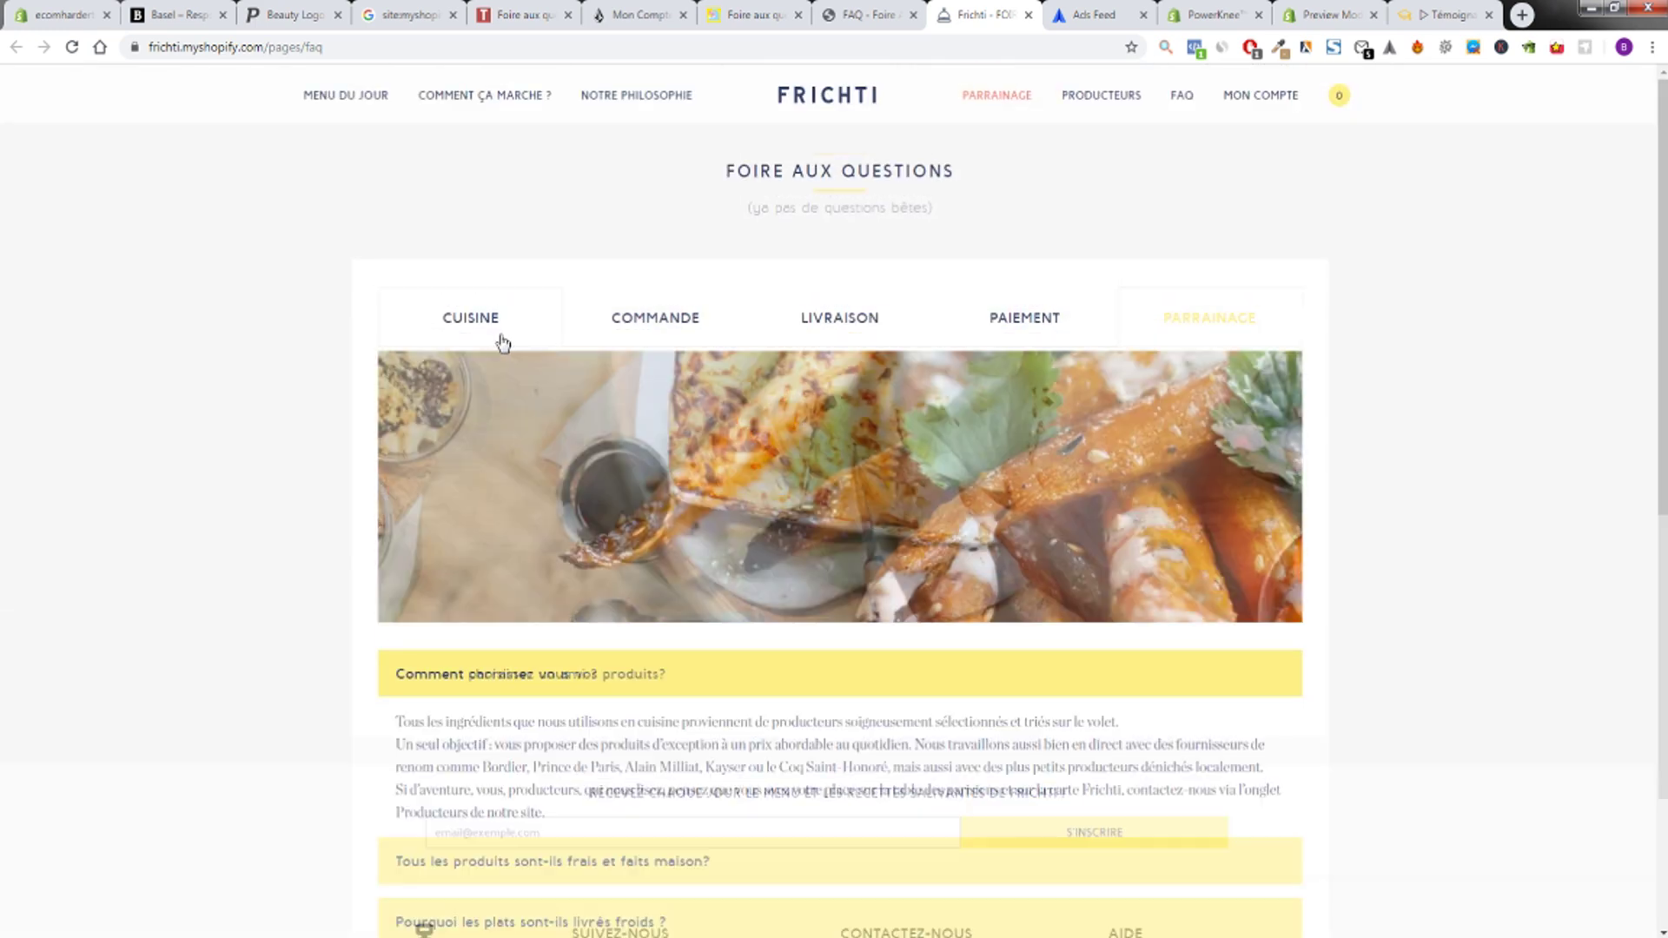
left_click(691, 339)
left_click(869, 339)
left_click(1006, 323)
left_click(1214, 335)
left_click(717, 313)
left_click(522, 330)
left_click(711, 328)
Check which theme the Frichti store uses with Commerce Inspector, then review the Commande question list down to the footer.
left_click(1162, 49)
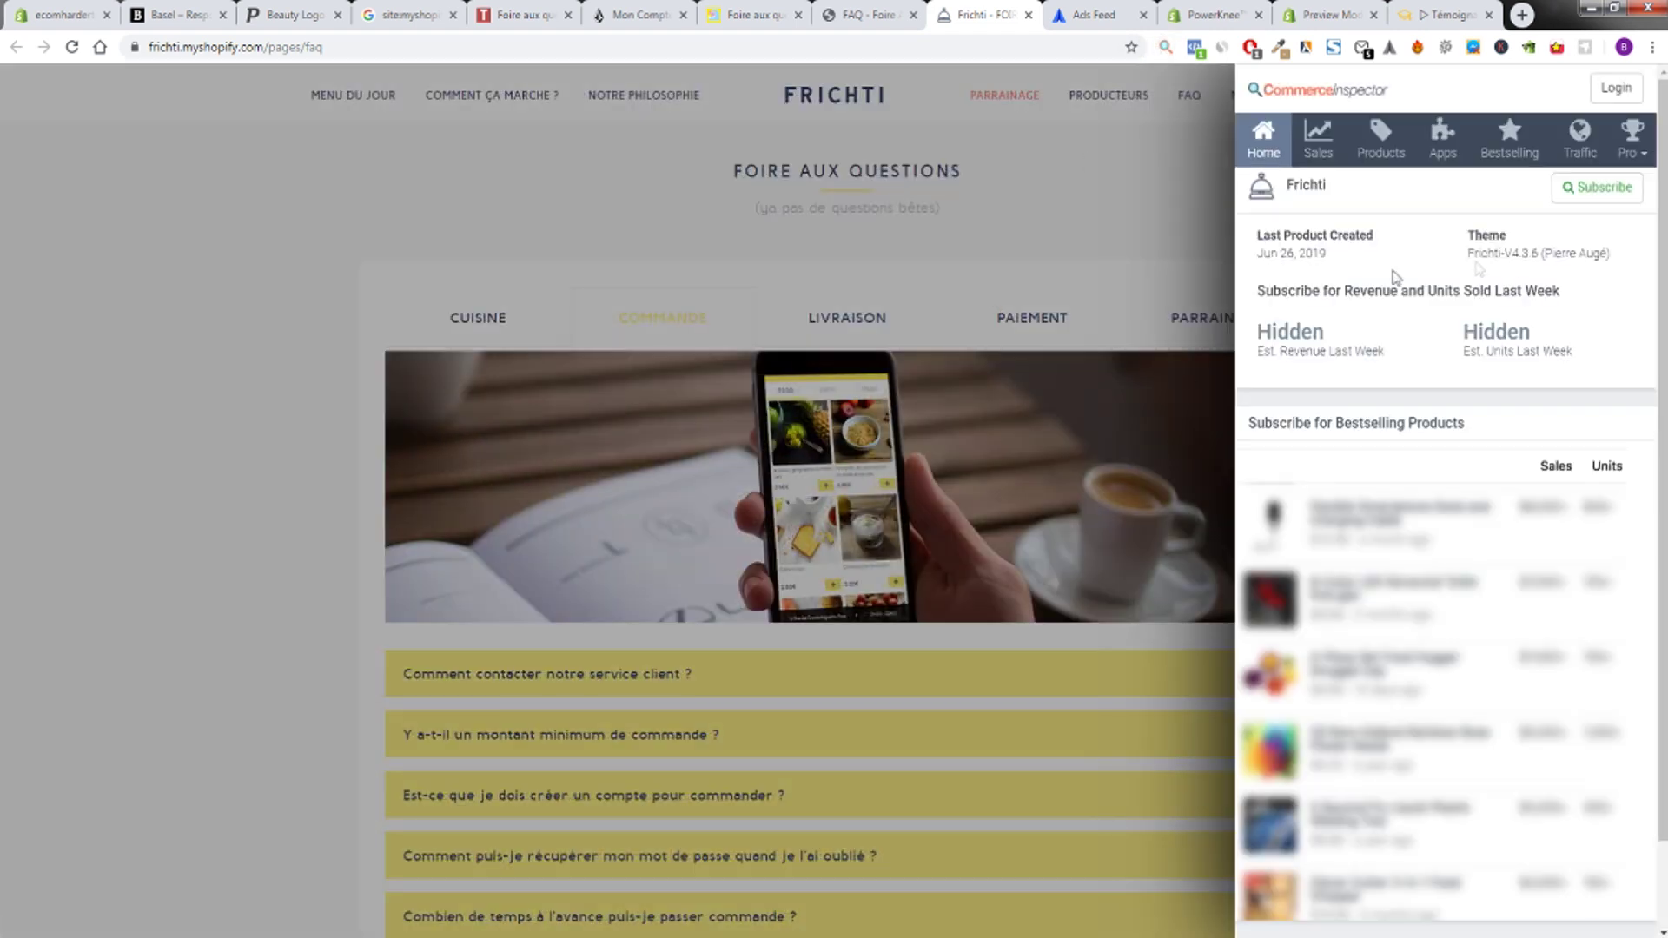
left_click(681, 223)
scroll(869, 347, "down", 8)
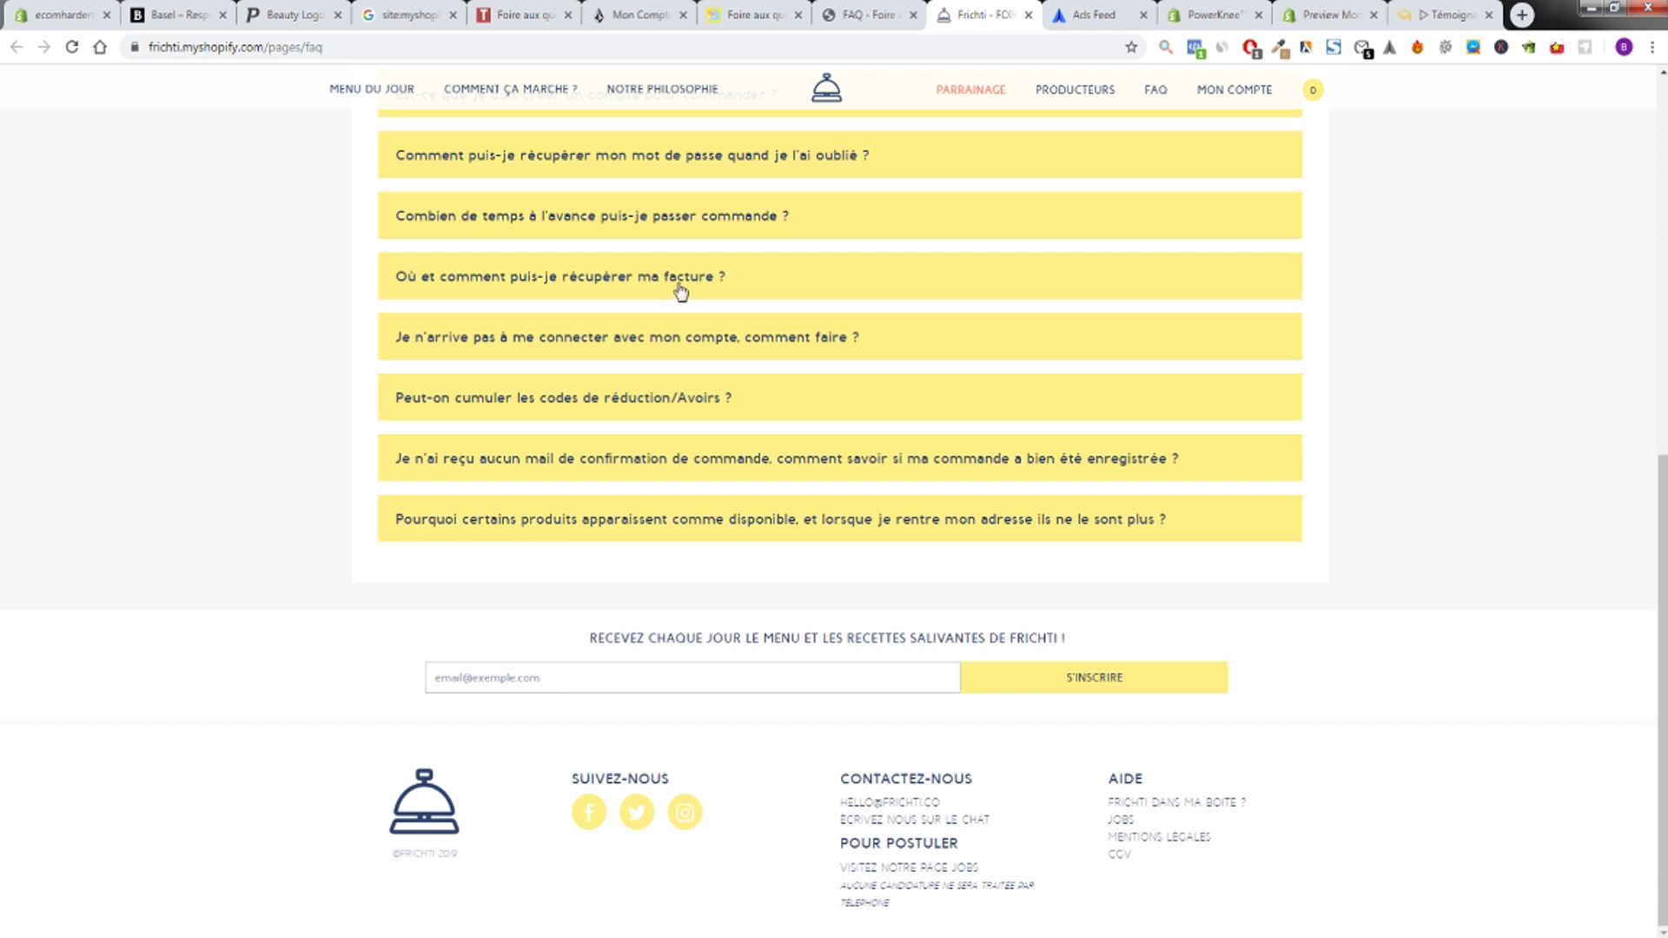
scroll(217, 276, "up", 7)
scroll(210, 270, "up", 1)
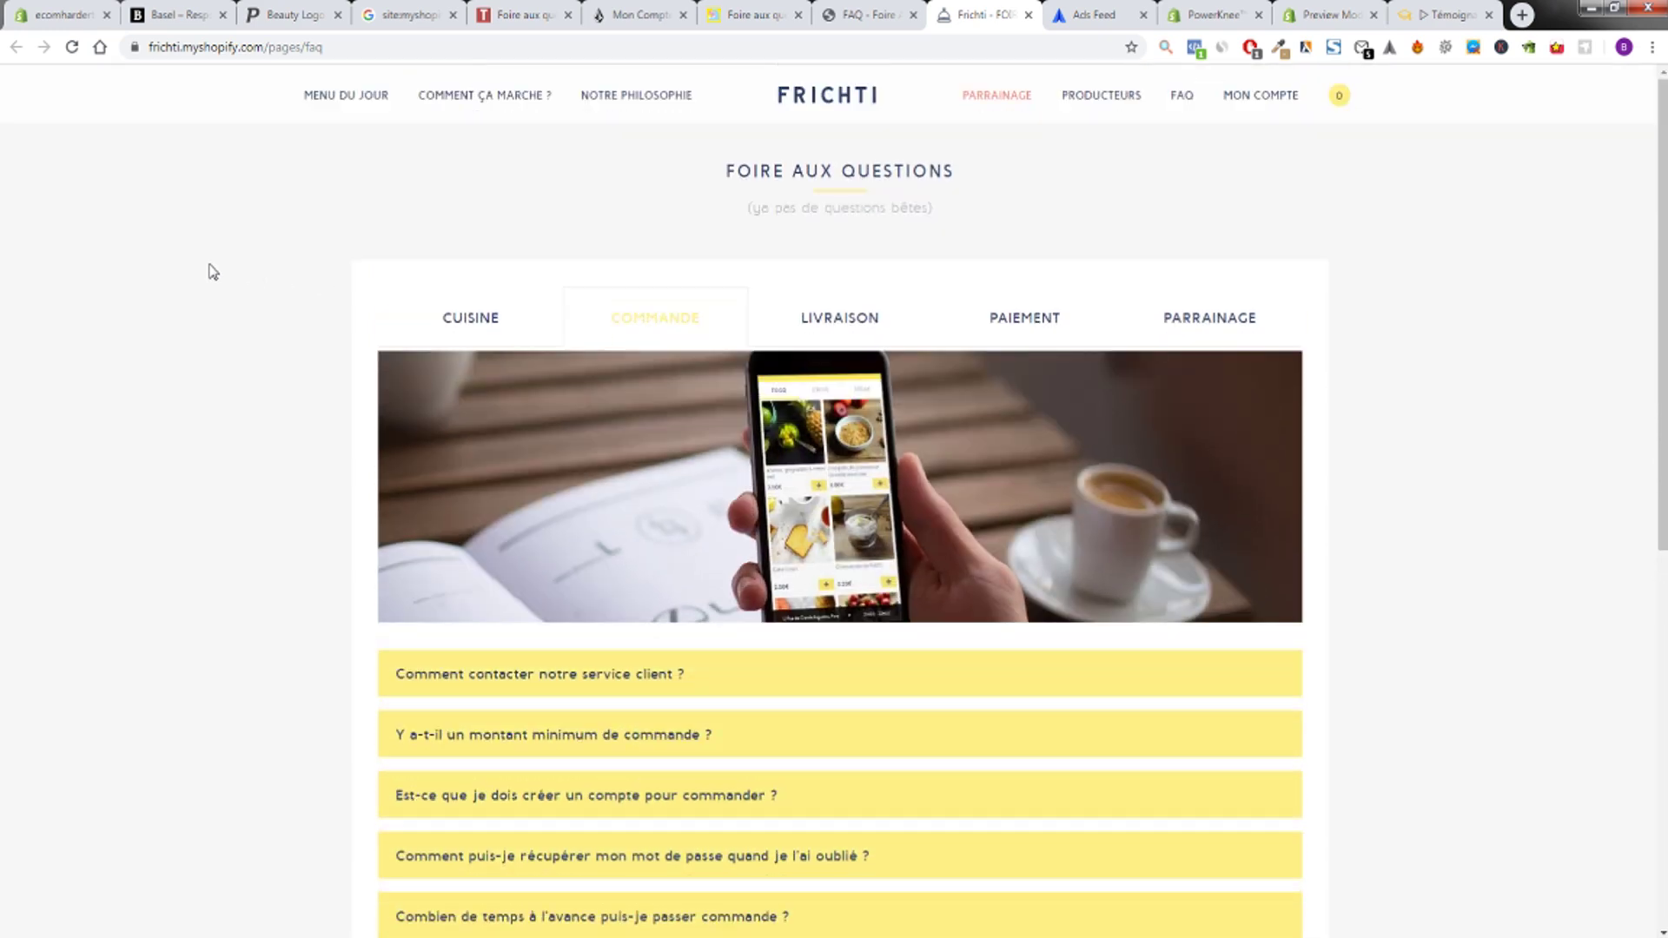